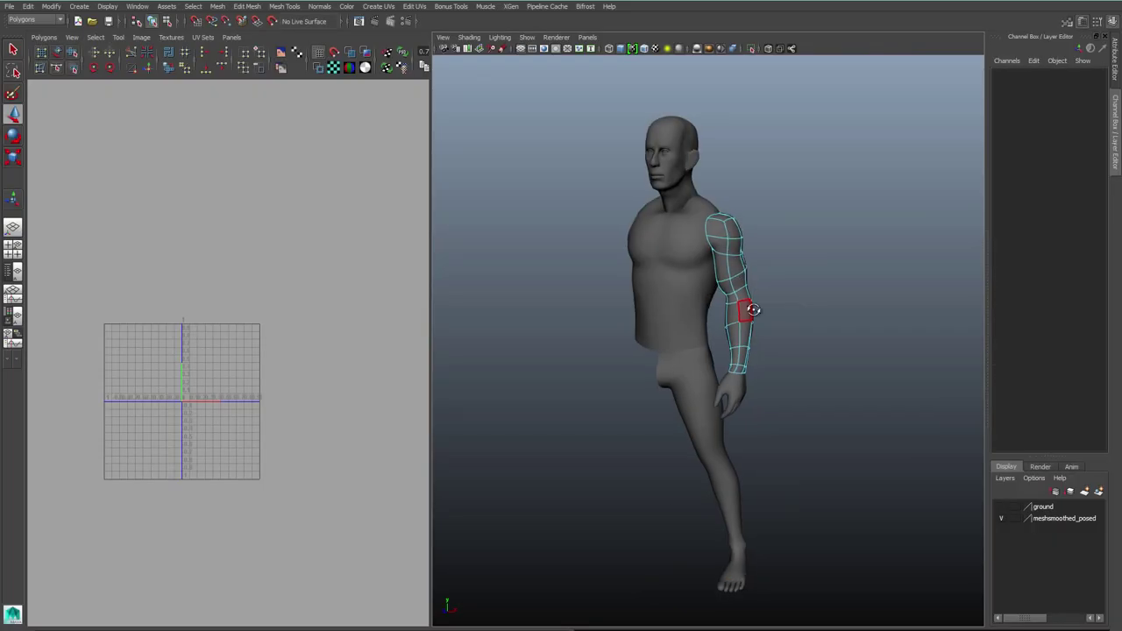
Step: Planar-map the front faces of the arm and move their UVs outside the 0–1 texture tile
alt+drag(746, 308, 662, 269)
click(694, 267)
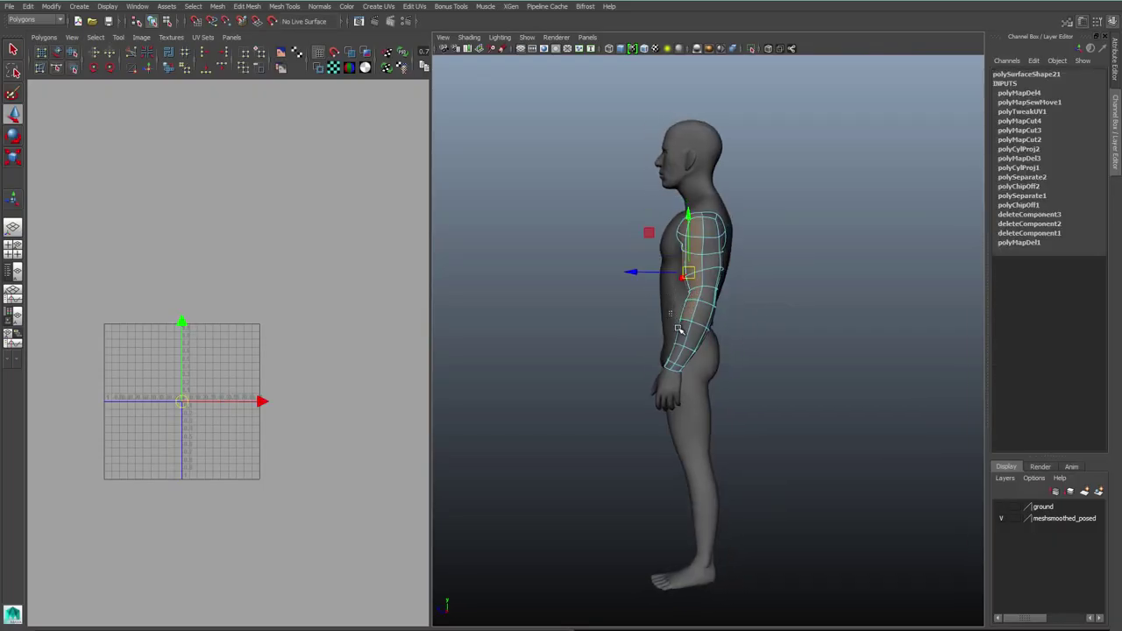
key(f)
alt+drag(696, 371, 745, 347)
shift+right_click(278, 421)
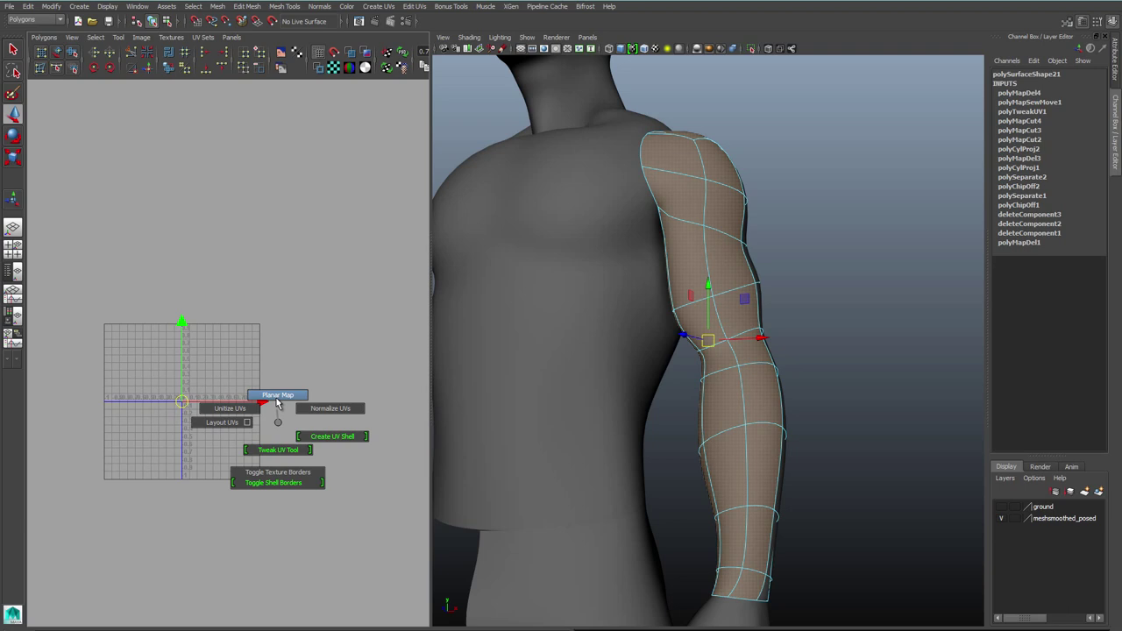
click(276, 395)
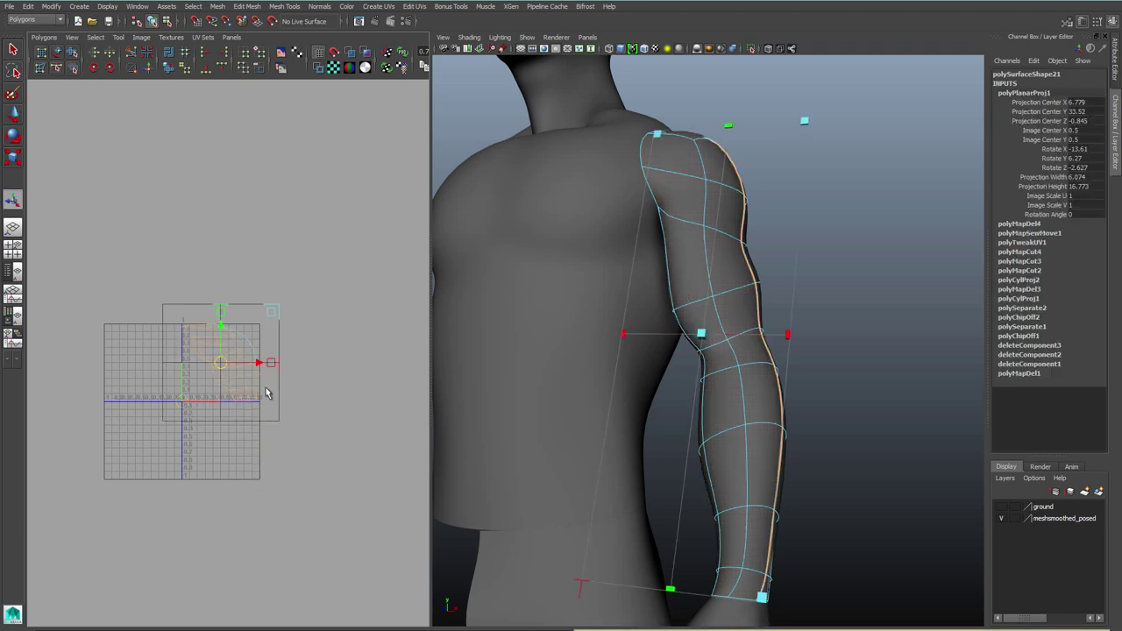
drag(121, 383, 82, 391)
Step: Select the back faces of the arm and apply a planar mapping to them
alt+right_drag(724, 304, 670, 317)
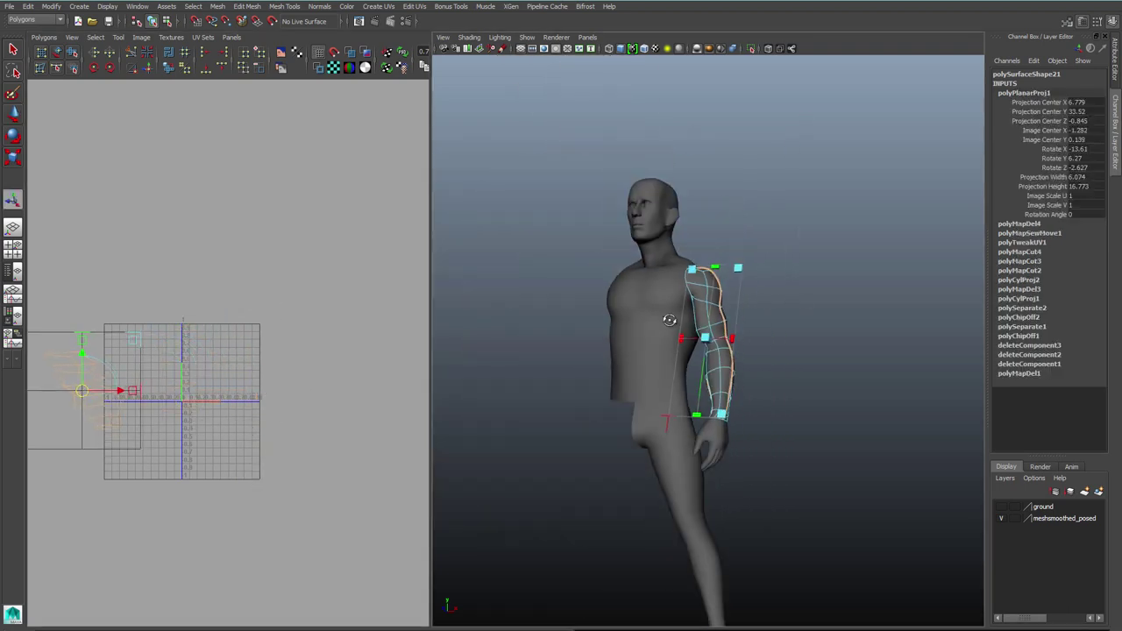
alt+drag(669, 318, 611, 235)
alt+drag(858, 427, 724, 424)
key(q)
right_drag(718, 287, 719, 315)
alt+drag(660, 289, 768, 357)
alt+middle_drag(158, 386, 178, 388)
key(w)
alt+drag(768, 359, 719, 359)
click(379, 6)
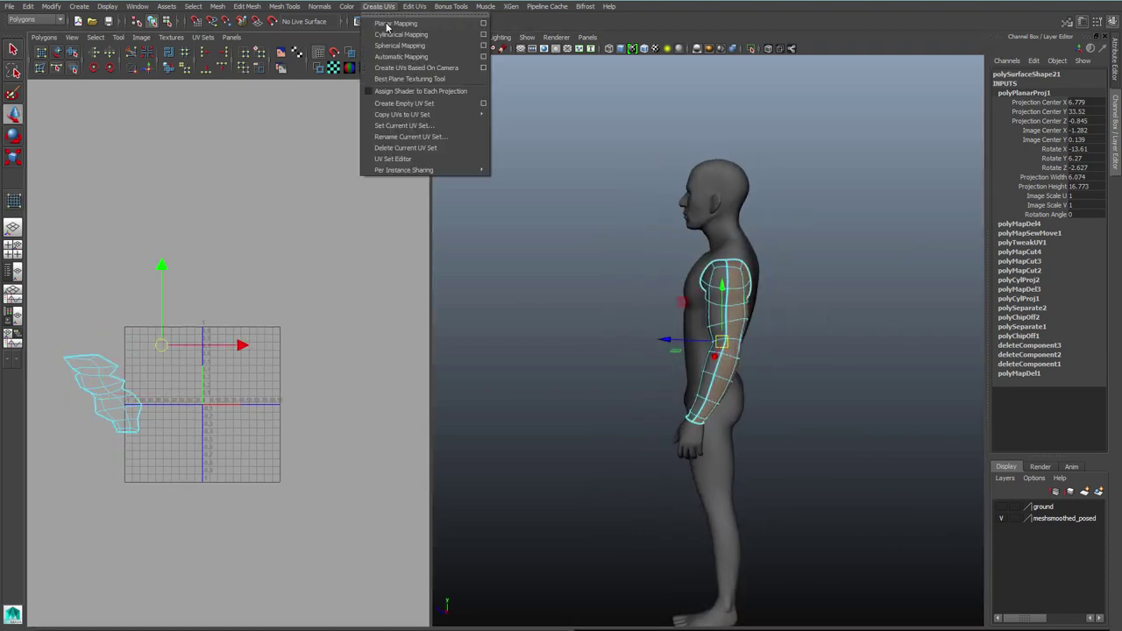
click(410, 25)
Step: Move the arm's back UV shell clear of the front shell and unfold it
ctrl+right_drag(257, 386, 283, 385)
key(w)
drag(243, 381, 220, 426)
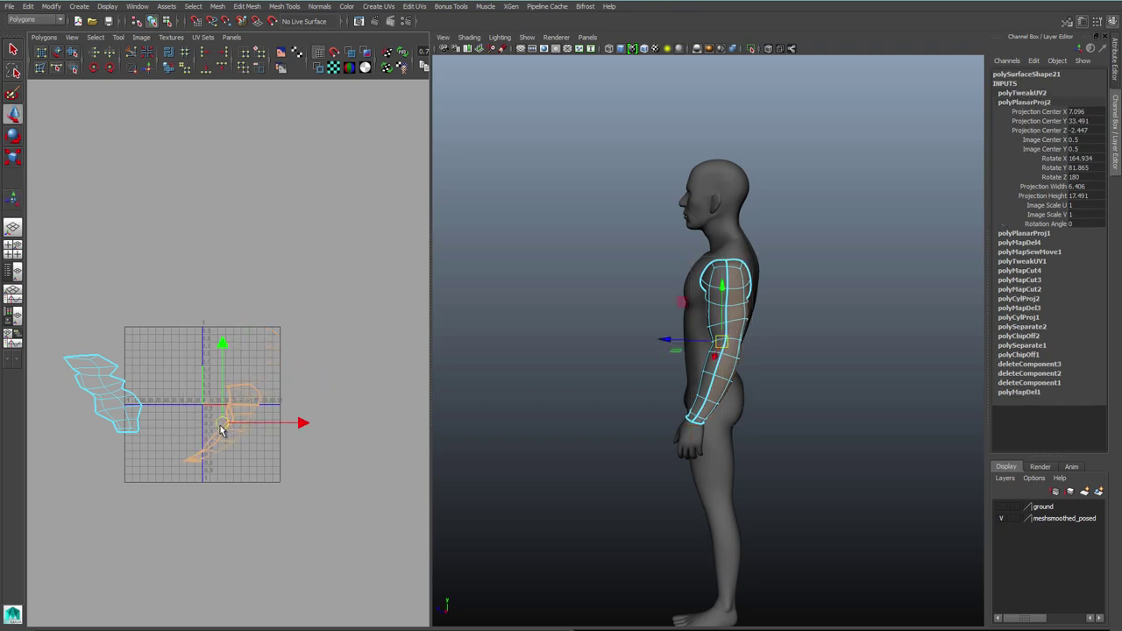
right_drag(220, 426, 300, 422)
shift+right_drag(298, 377, 300, 355)
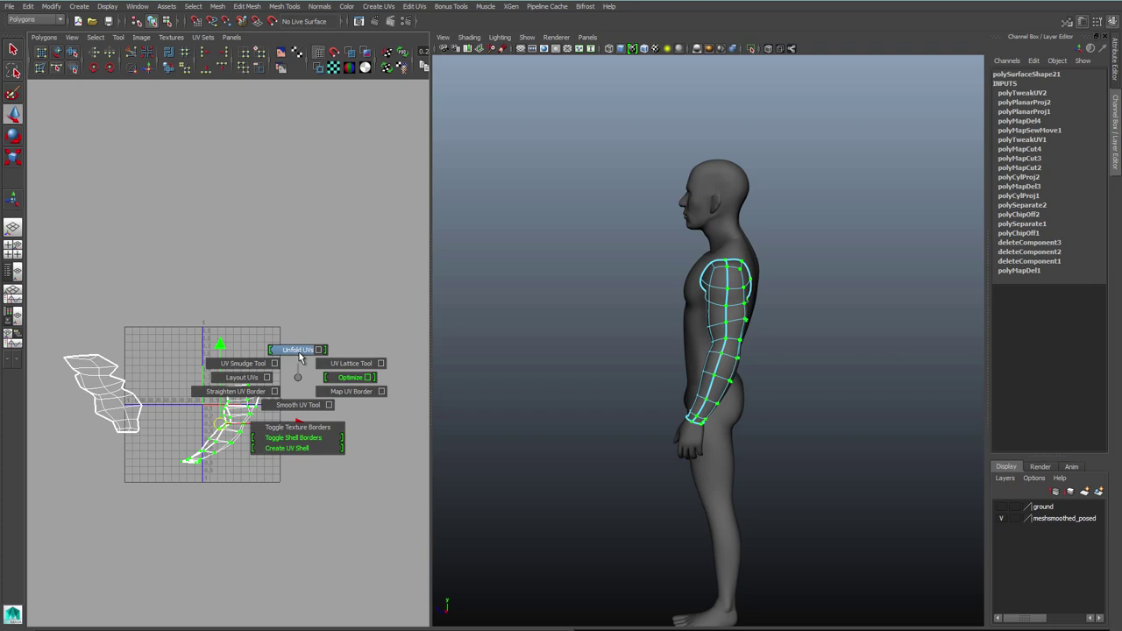
shift+right_drag(300, 355, 416, 438)
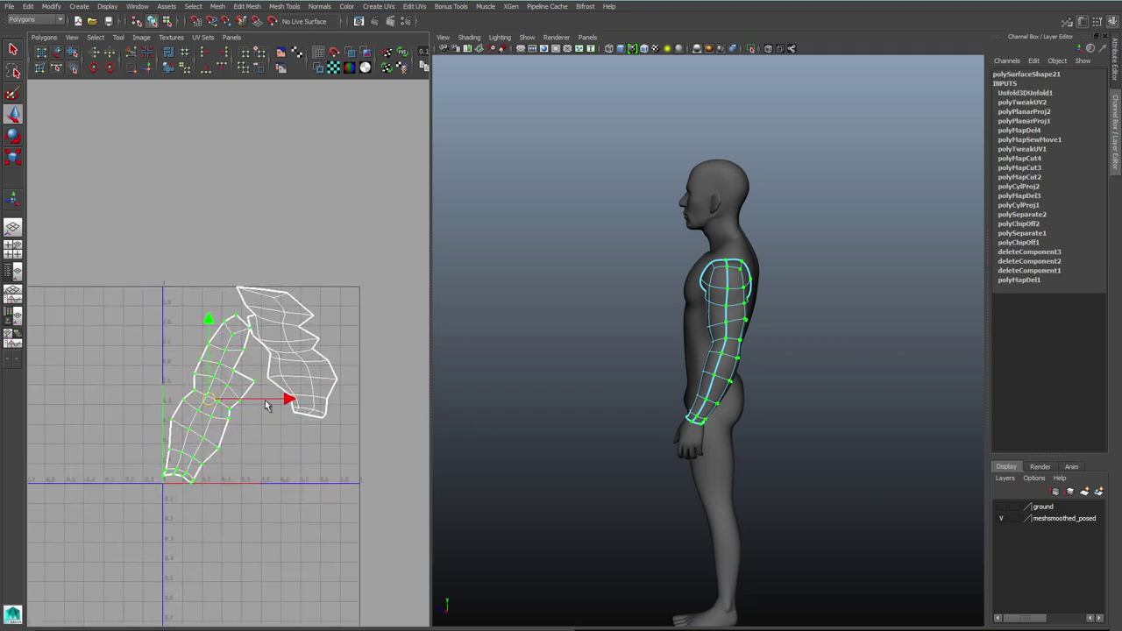
scroll(393, 430, up, 3)
Step: Select the seam edge loop along the outer side of the arm and move and sew the two UV shells together there
right_drag(736, 302, 761, 291)
alt+drag(771, 346, 897, 338)
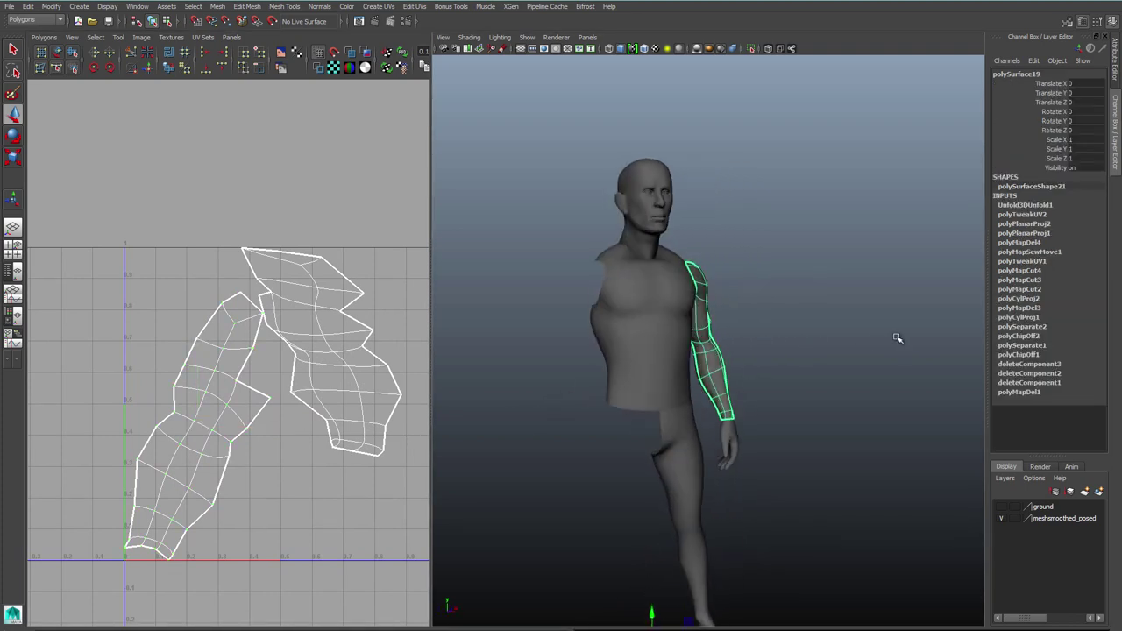
right_drag(717, 392, 716, 368)
alt+drag(712, 375, 594, 422)
click(704, 391)
double_click(728, 284)
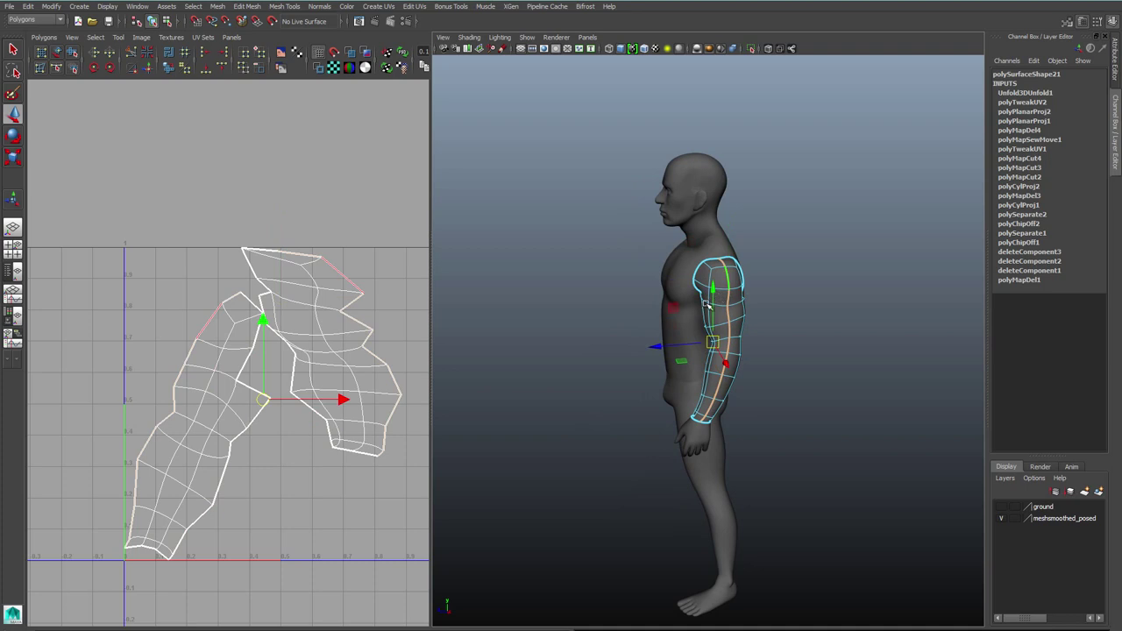
shift+right_drag(283, 441, 282, 424)
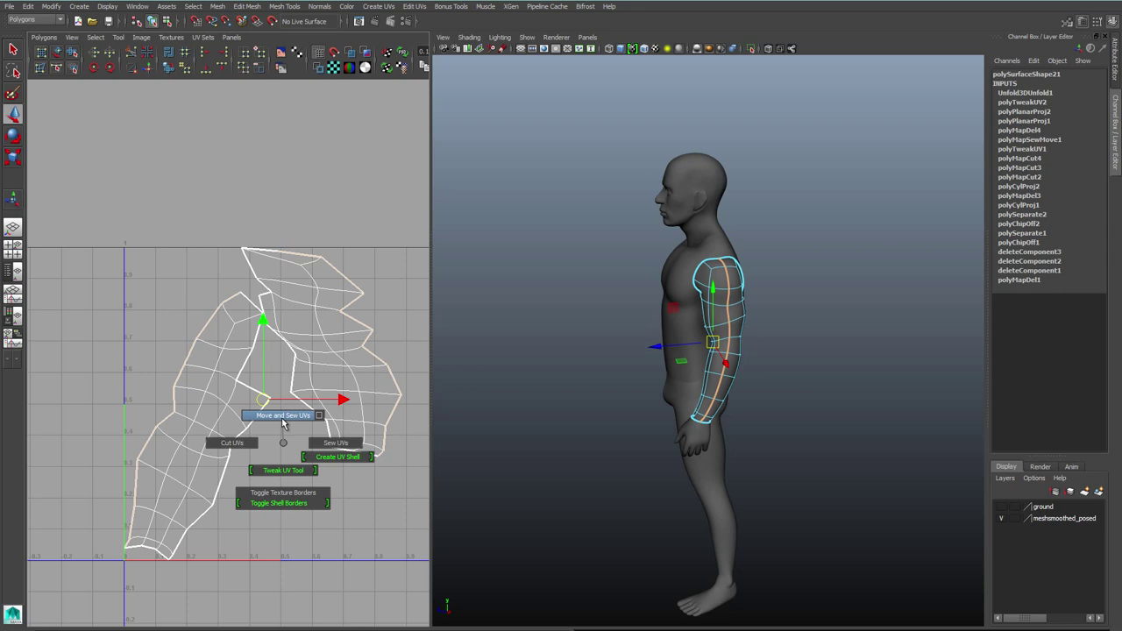
shift+right_drag(282, 417, 282, 417)
Step: Unfold all UVs of the sewn arm shell and rotate the shell upright
right_drag(211, 373, 246, 373)
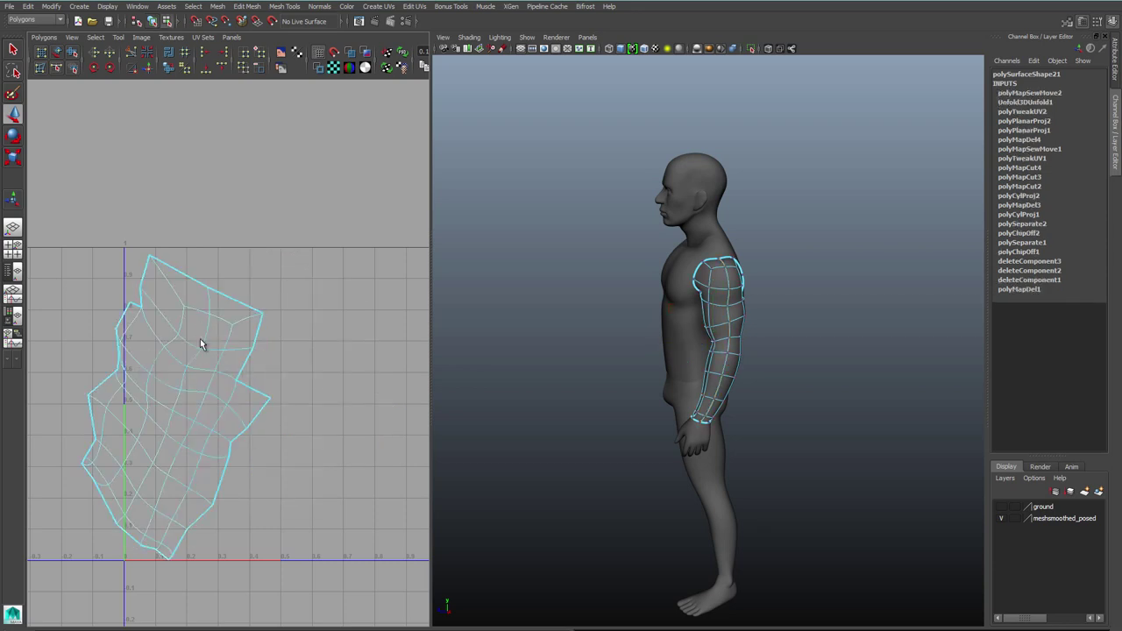
drag(200, 313, 317, 492)
mouse_move(249, 390)
ctrl+right_down()
mouse_move(326, 337)
mouse_move(328, 307)
ctrl+right_up()
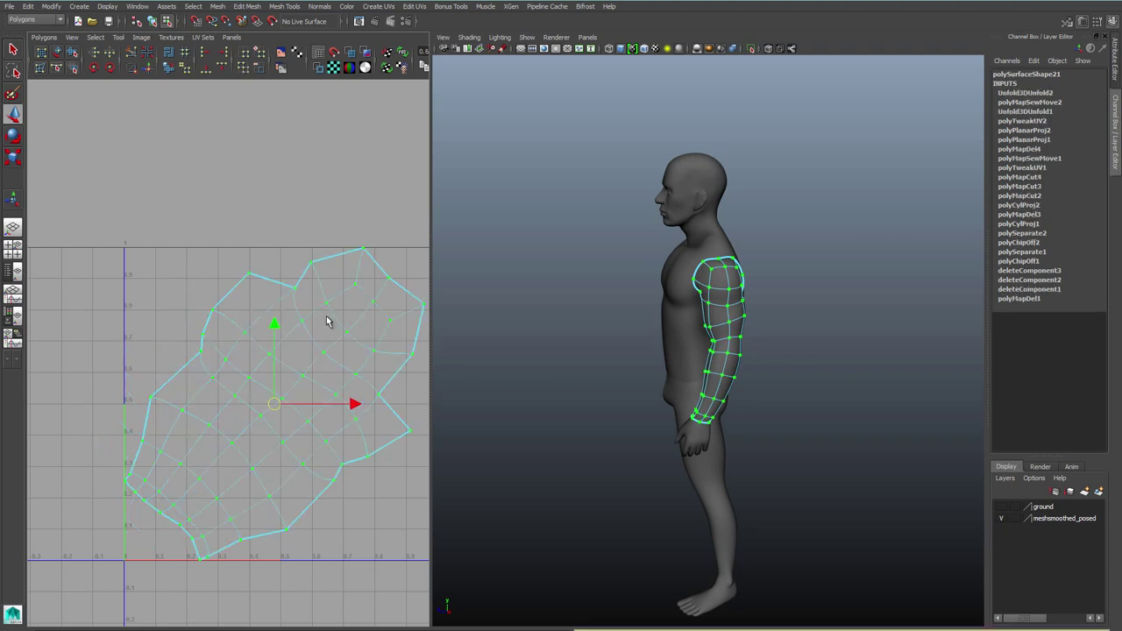
scroll(164, 381, down, 2)
key(e)
drag(257, 313, 210, 345)
Step: Turn on textured display and examine the checker pattern on the arm for distortion
key(6)
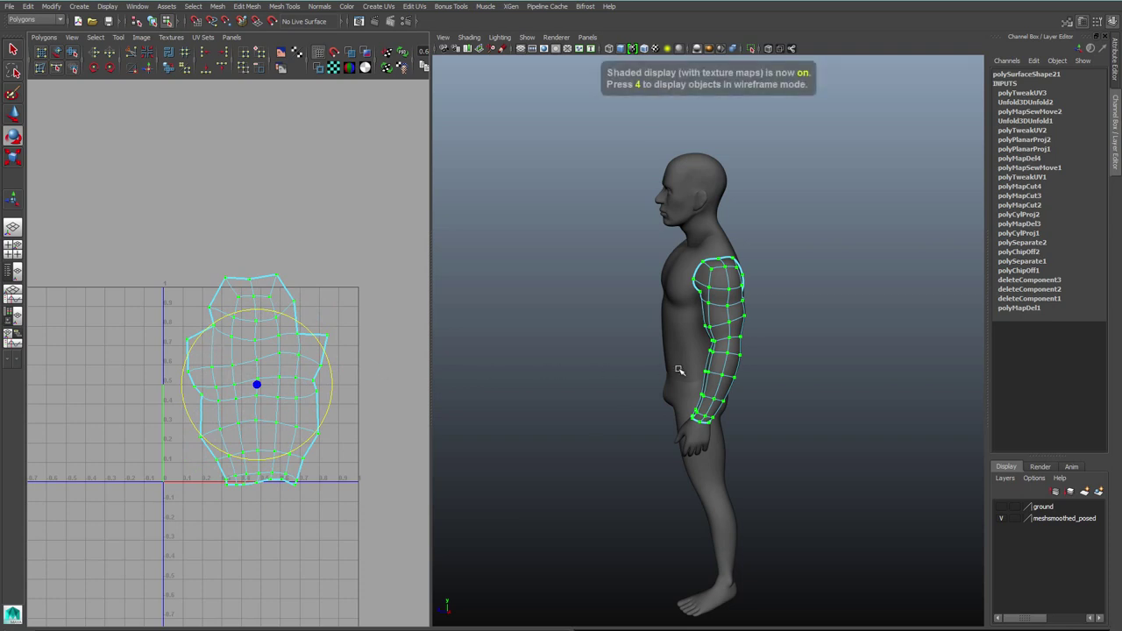
mouse_move(680, 372)
alt+mouse_down()
mouse_move(749, 372)
mouse_move(792, 313)
mouse_move(776, 376)
mouse_move(808, 313)
mouse_move(735, 304)
mouse_move(798, 312)
alt+mouse_up()
click(749, 373)
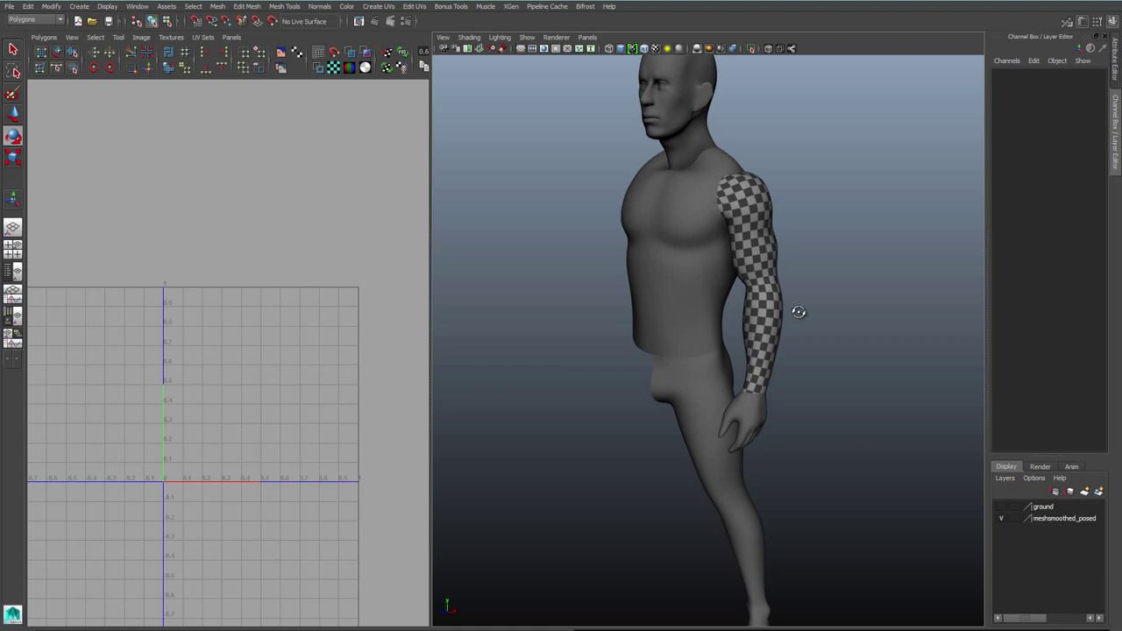
alt+drag(798, 312, 830, 315)
Step: Planar-map all faces of the torso and rotate the projected UVs
click(691, 294)
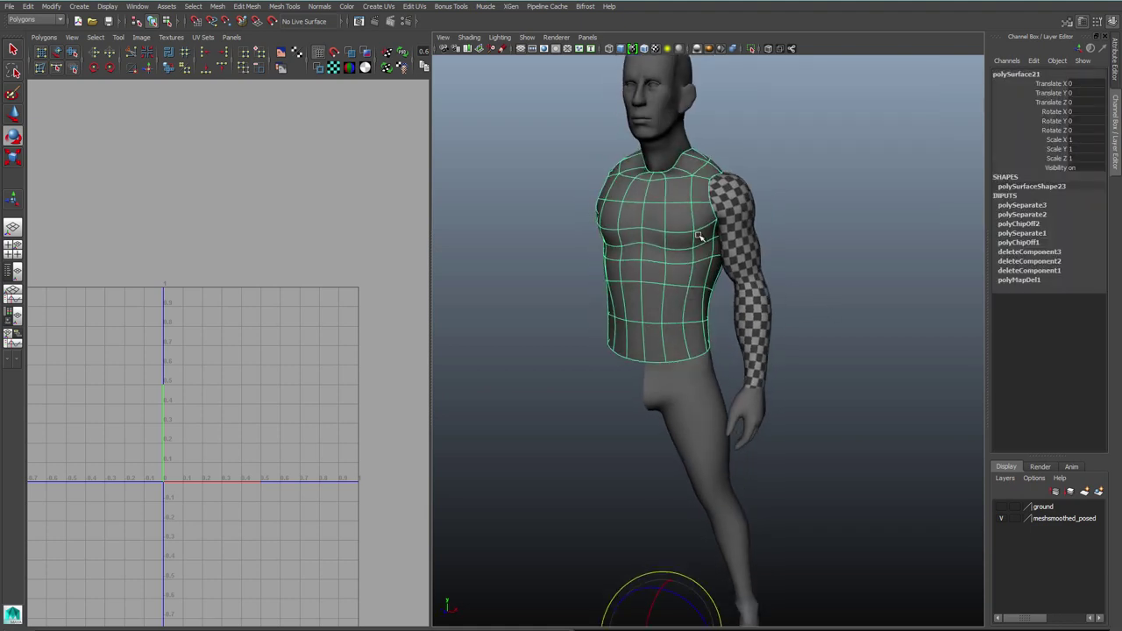
right_drag(695, 243, 700, 279)
alt+drag(705, 265, 597, 260)
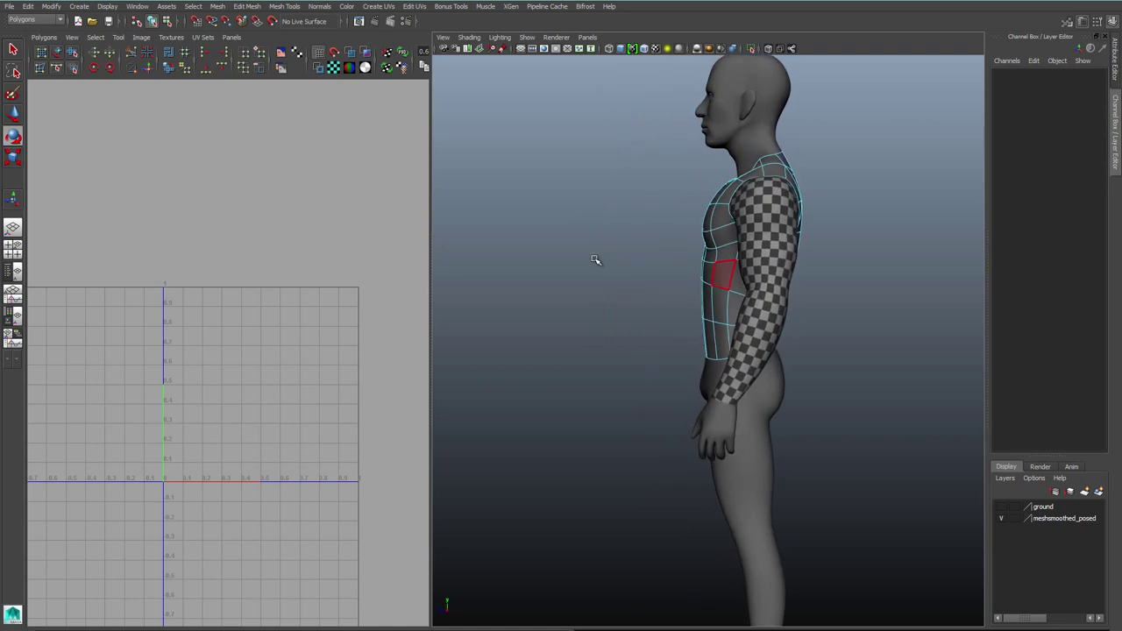
drag(672, 115, 828, 390)
shift+right_drag(304, 381, 304, 438)
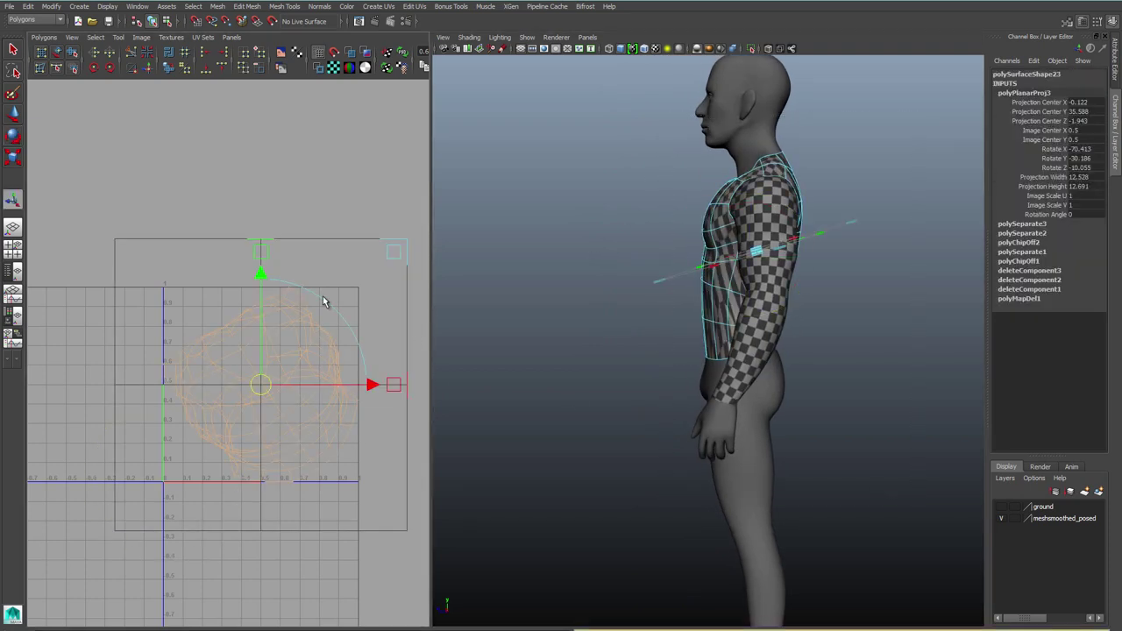
drag(323, 300, 349, 353)
Step: Select the torso's back faces in wireframe, planar-map them, and move their UVs beside the front shell
alt+middle_drag(819, 164, 734, 240)
drag(769, 202, 678, 445)
key(4)
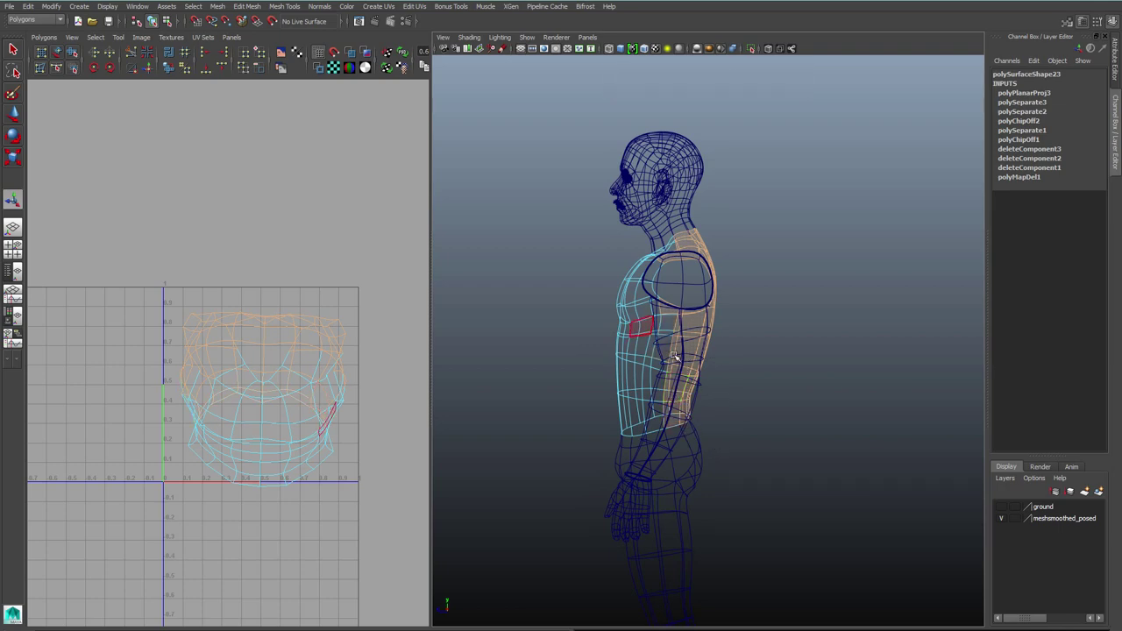
alt+drag(663, 352, 697, 379)
alt+drag(676, 294, 759, 339)
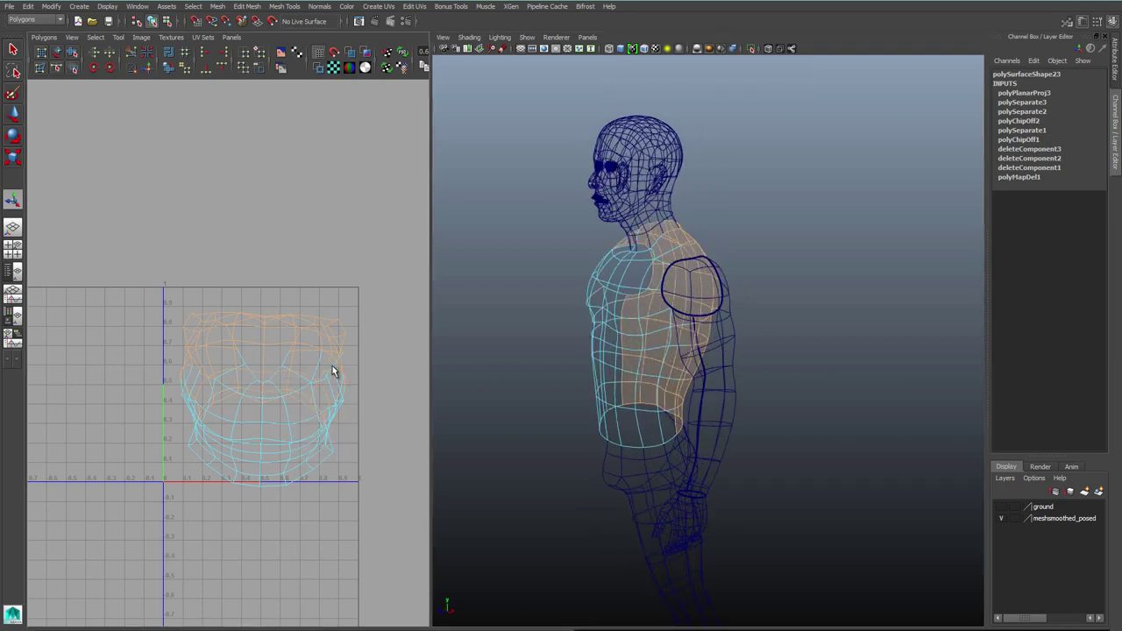
shift+right_drag(333, 372, 332, 428)
mouse_move(291, 393)
ctrl+right_down()
mouse_move(321, 393)
mouse_move(300, 393)
ctrl+right_up()
drag(267, 386, 467, 394)
scroll(268, 396, down, 3)
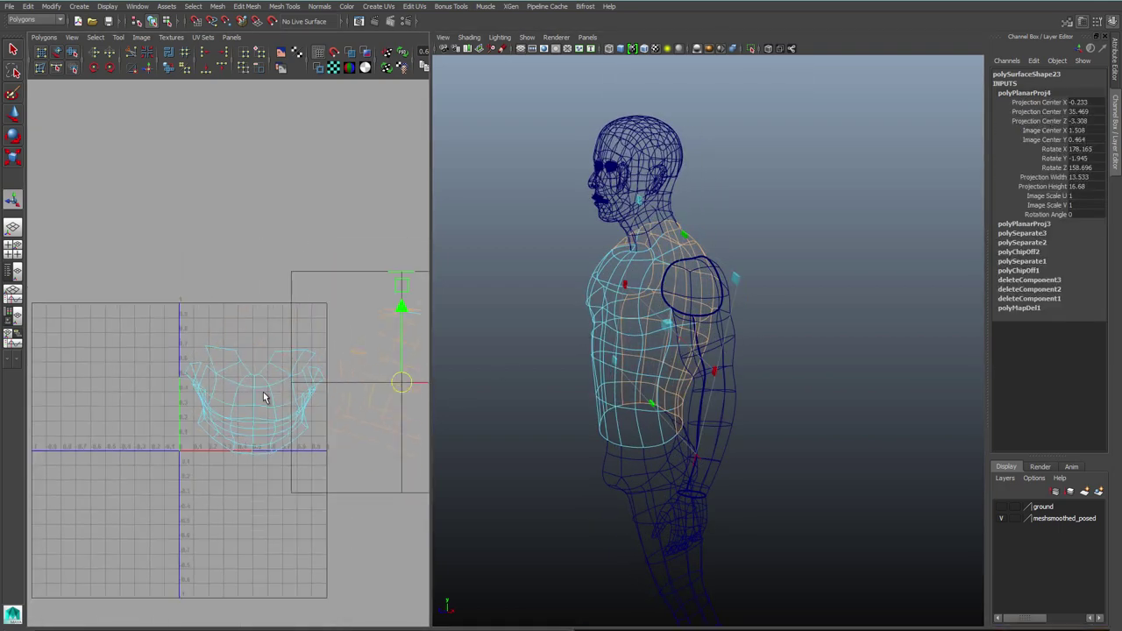
Step: Turn on UV shading and unfold the torso's front UV shell
click(147, 39)
click(160, 88)
alt+middle_drag(238, 379, 117, 395)
right_drag(111, 391, 165, 414)
click(155, 445)
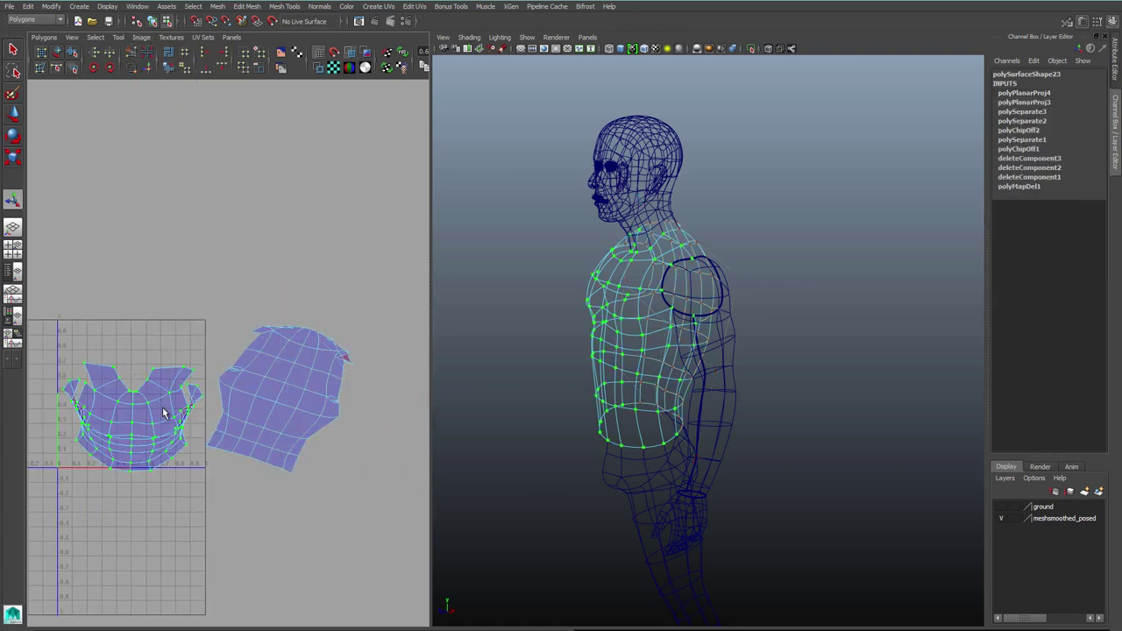
shift+right_drag(159, 339, 159, 317)
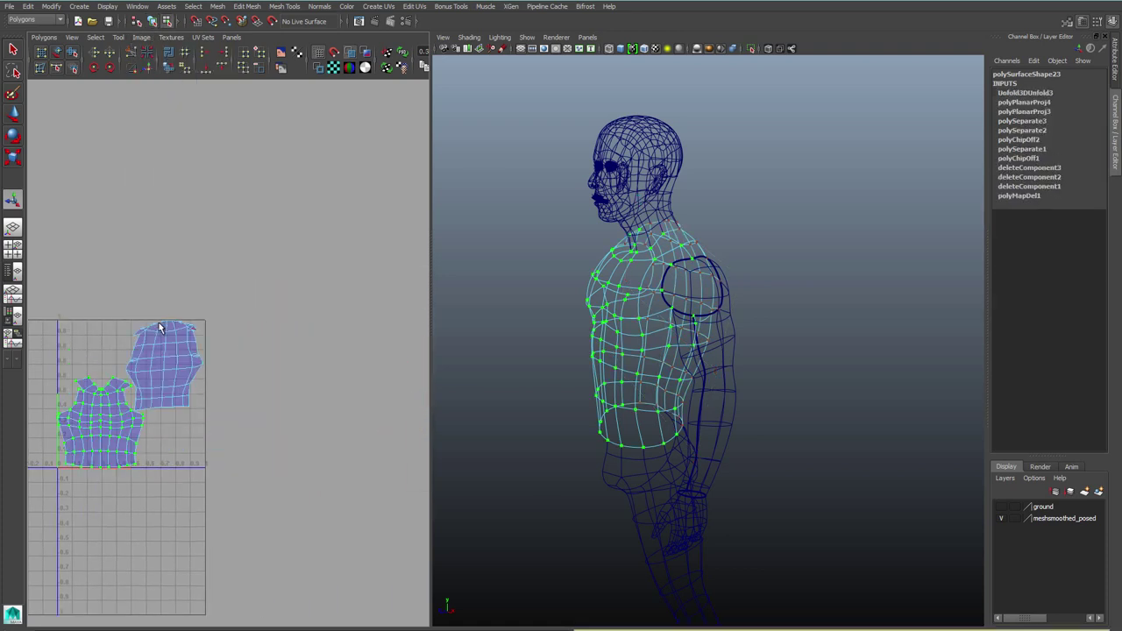
Step: Select the seam edges down one side of the torso and move and sew the front and back shells together
alt+middle_drag(212, 383, 314, 384)
alt+right_drag(314, 384, 526, 405)
alt+middle_drag(379, 330, 359, 282)
right_drag(340, 254, 340, 229)
alt+middle_drag(635, 360, 571, 322)
mouse_move(677, 301)
alt+mouse_down()
mouse_move(624, 289)
mouse_move(687, 308)
alt+mouse_up()
click(625, 286)
click(624, 314)
alt+drag(616, 348, 670, 368)
shift+right_drag(286, 458, 286, 436)
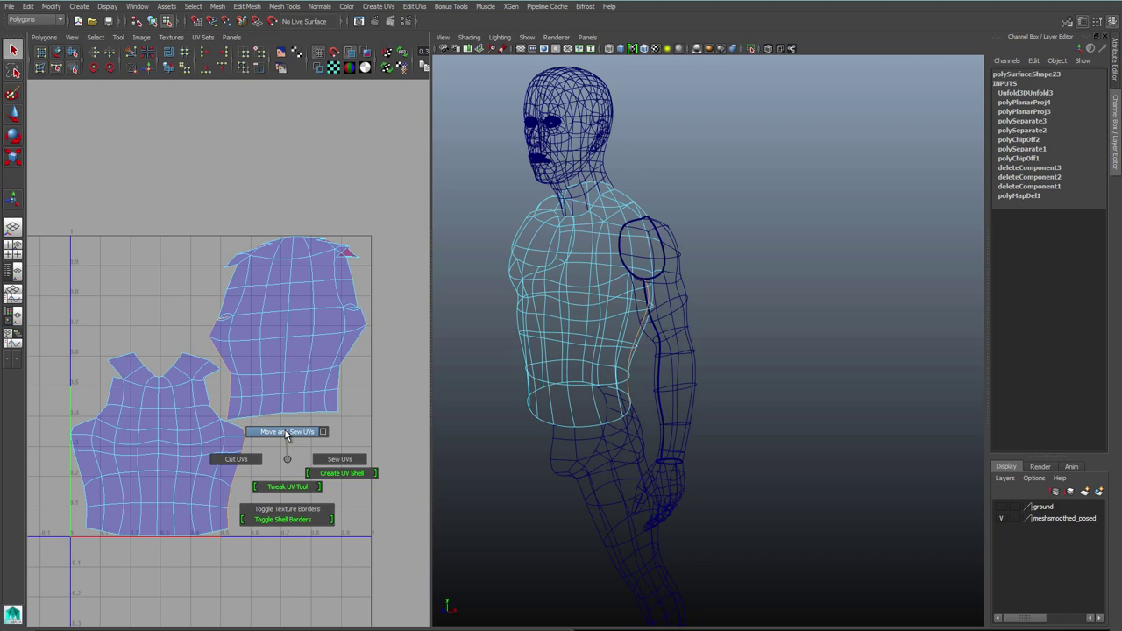
click(286, 432)
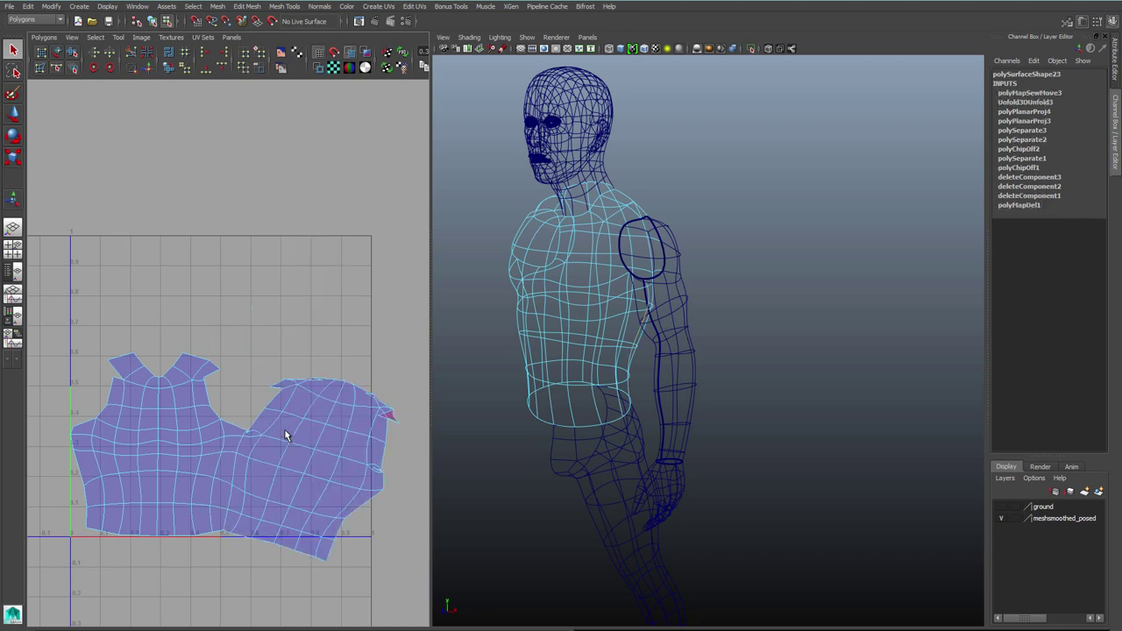
Step: Unfold the joined torso UVs with the Smooth UV Tool
mouse_move(285, 438)
right_down()
mouse_move(303, 431)
mouse_move(281, 443)
right_up()
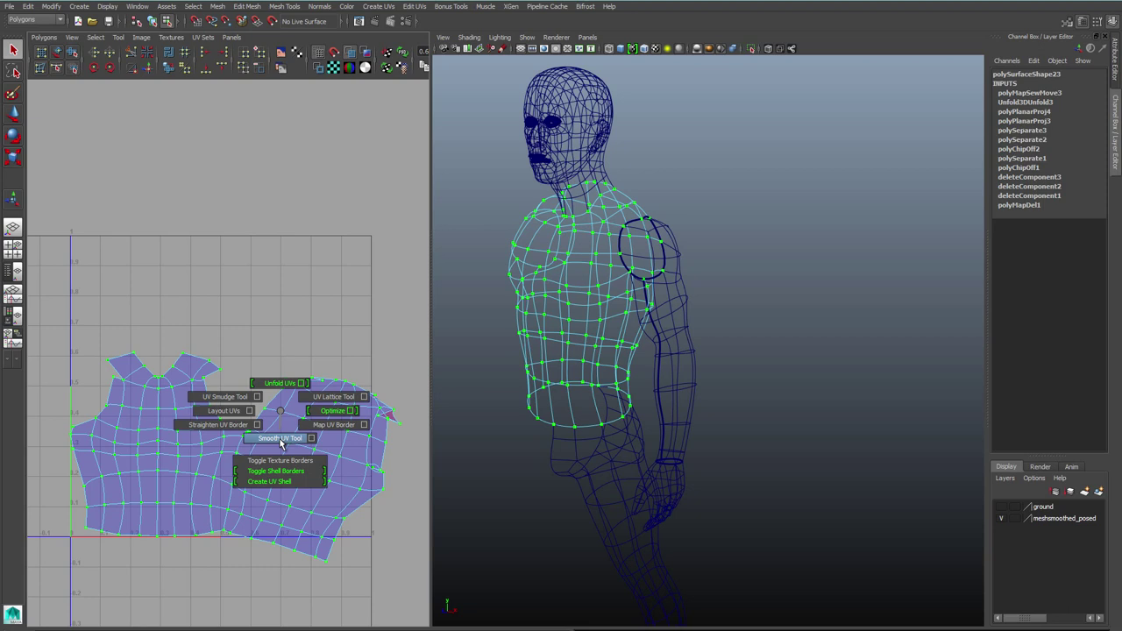
click(281, 438)
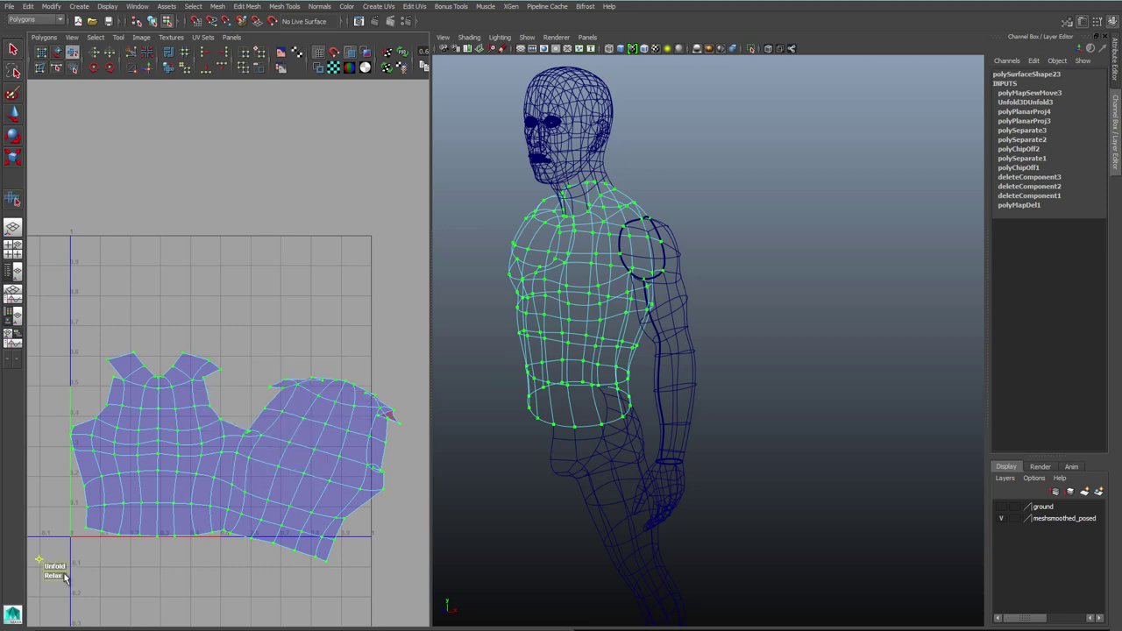
drag(55, 567, 210, 577)
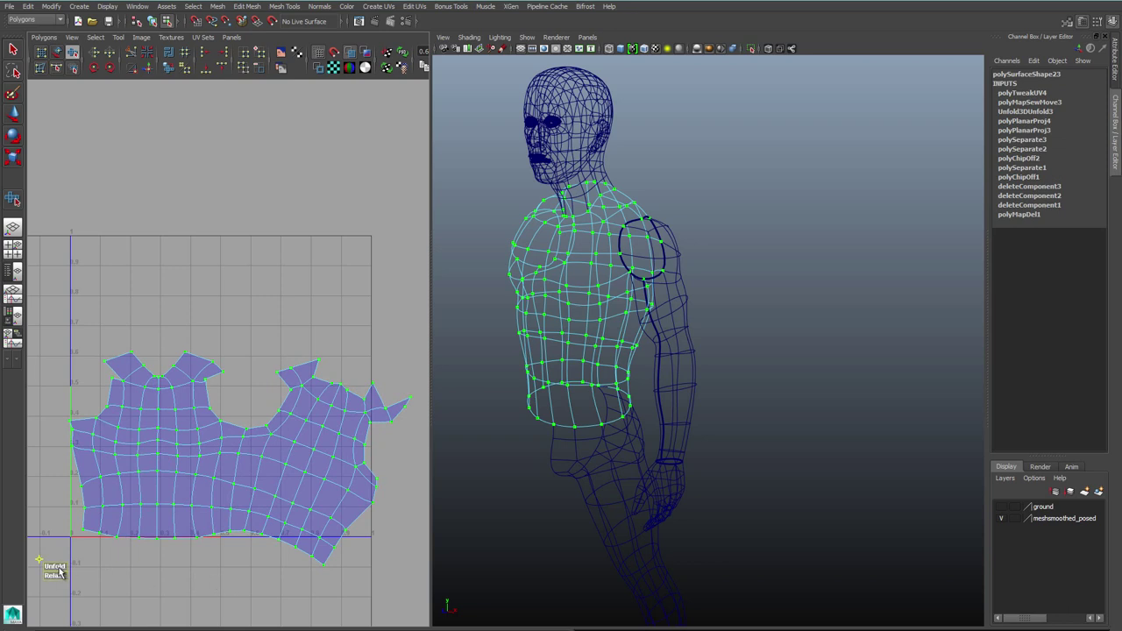
drag(58, 568, 119, 572)
Step: Select the distorted face on top of the shoulder from its UV corner and planar-map it separately
right_drag(394, 413, 399, 412)
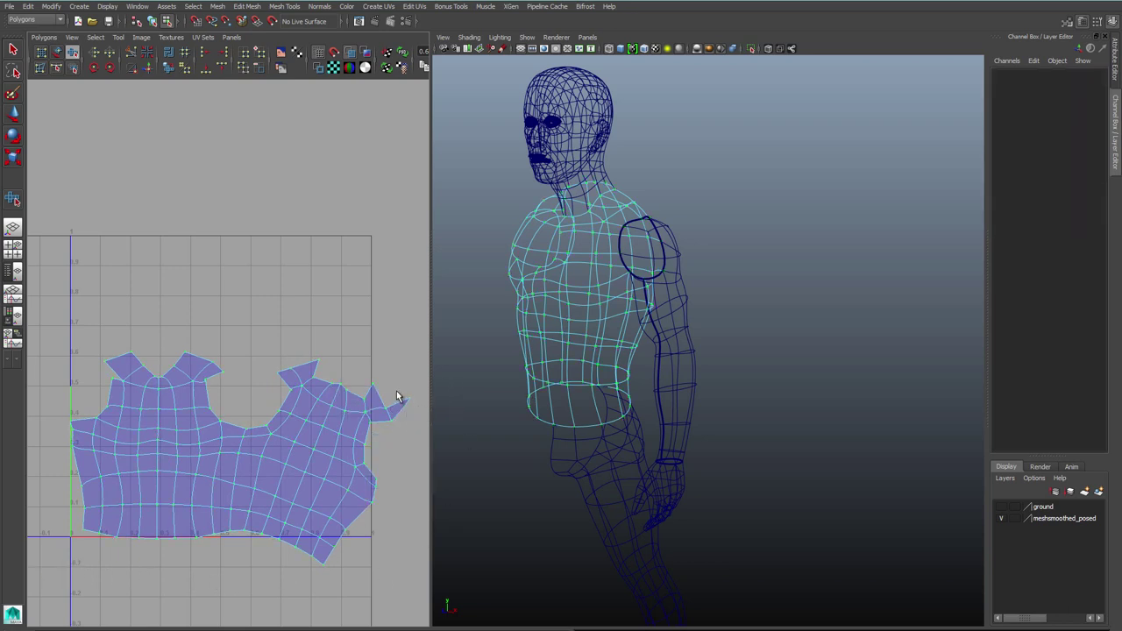
drag(397, 386, 415, 424)
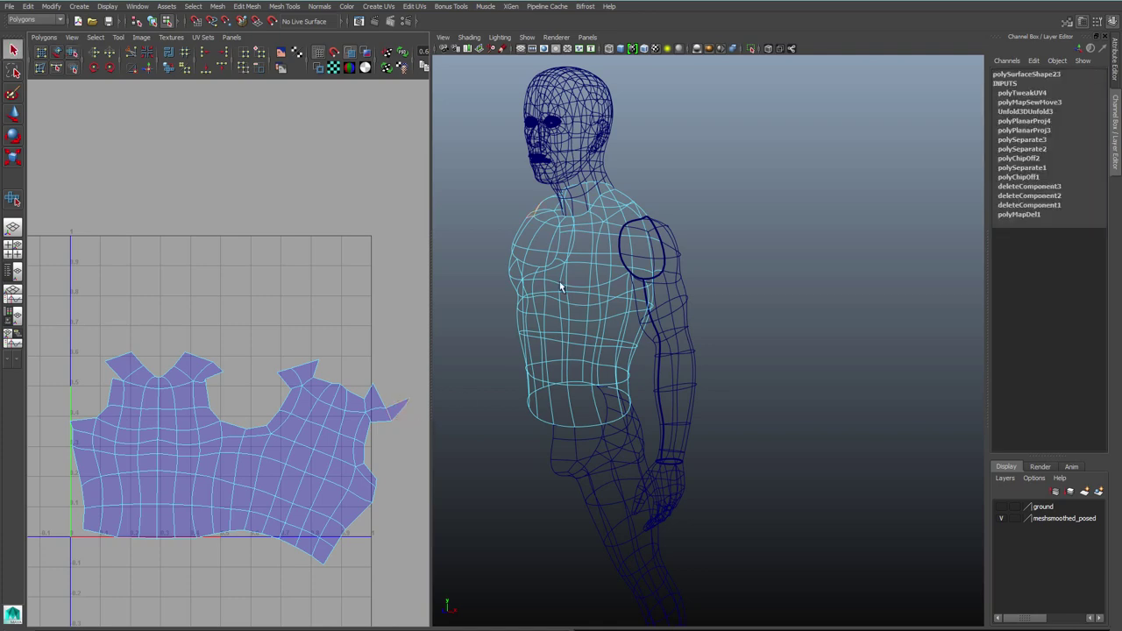
key(f)
alt+drag(552, 314, 676, 326)
scroll(745, 360, down, 6)
key(5)
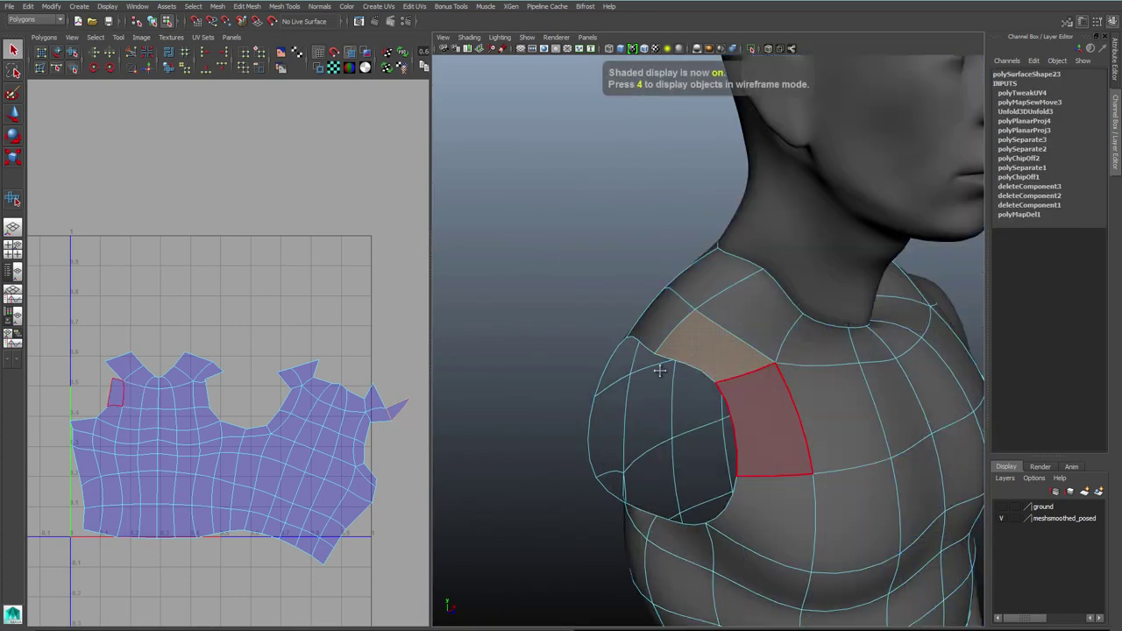
alt+drag(660, 371, 579, 369)
shift+right_drag(349, 430, 350, 432)
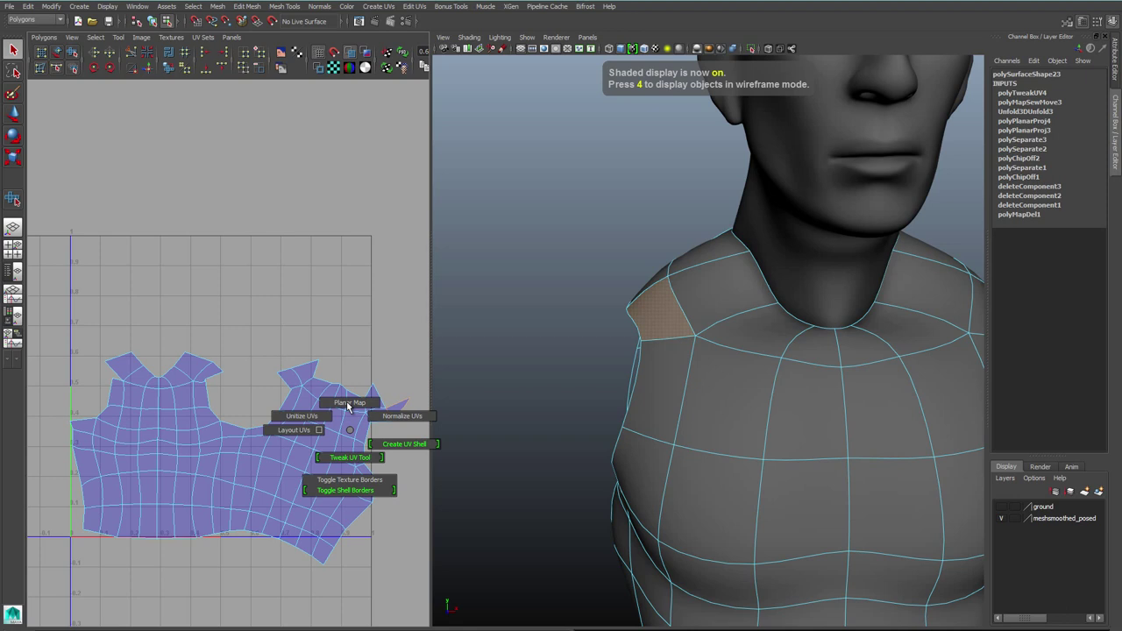
click(348, 404)
Step: Convert the shoulder face selection to UVs and scale them down to match the neighbouring torso faces
ctrl+right_click(254, 349)
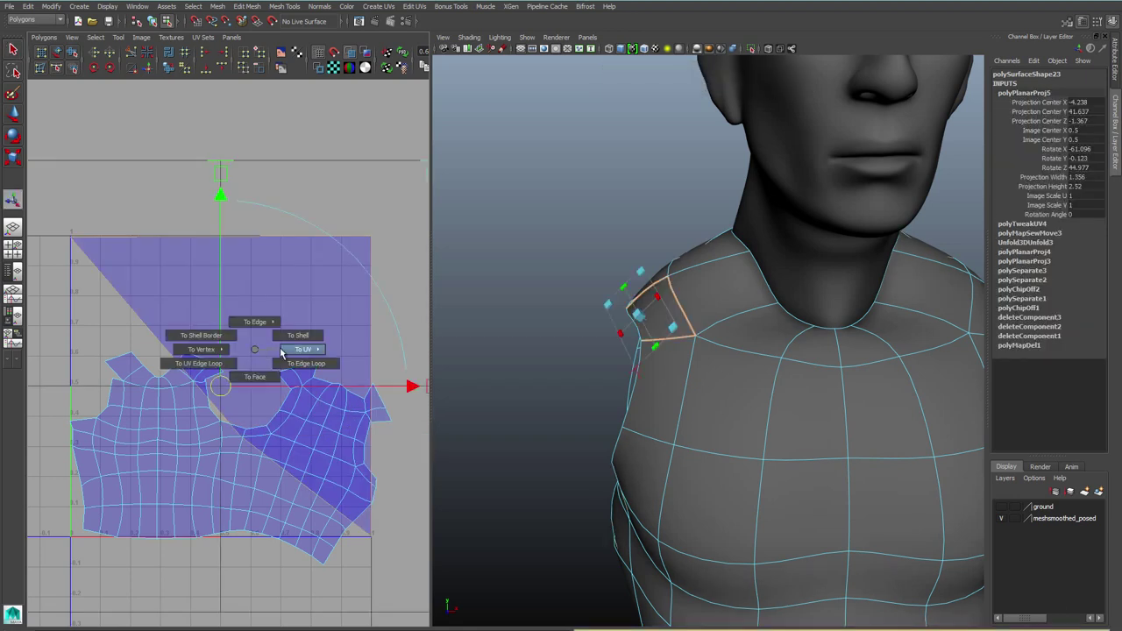
ctrl+right_drag(282, 352, 312, 348)
key(r)
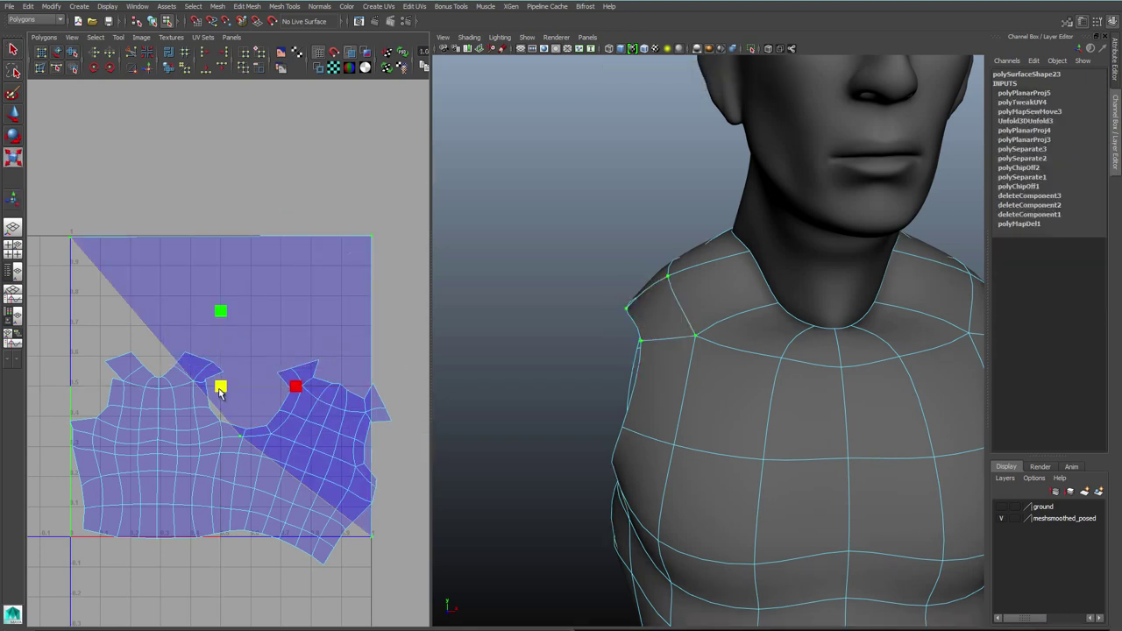
drag(219, 391, 171, 441)
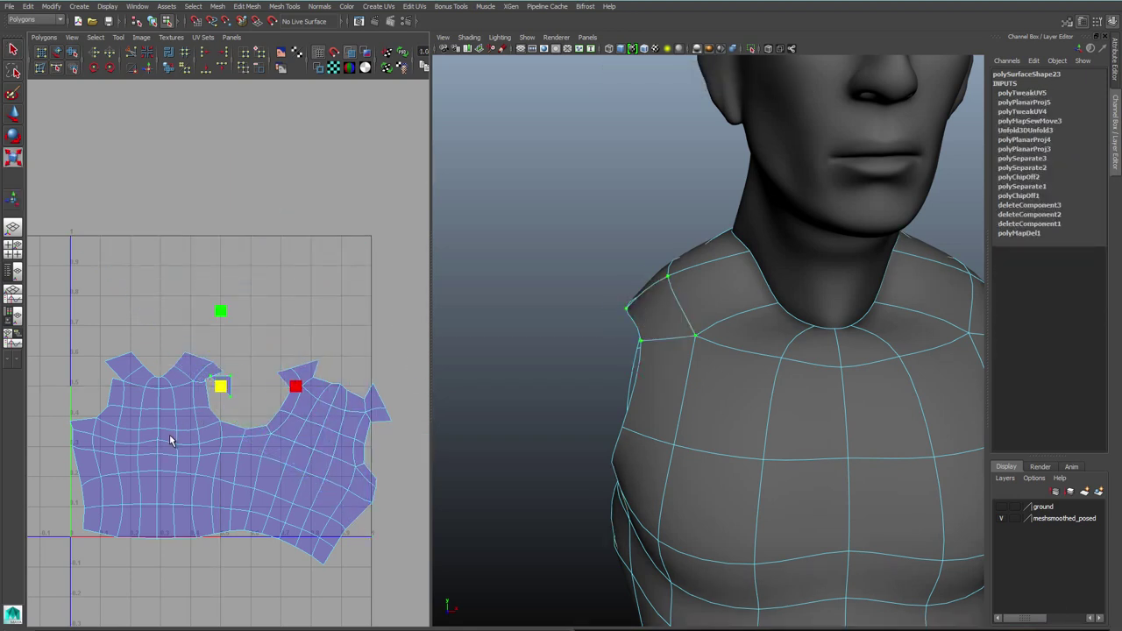
Step: Move and sew the separated shoulder face onto the torso shell along its shared edge
click(118, 385)
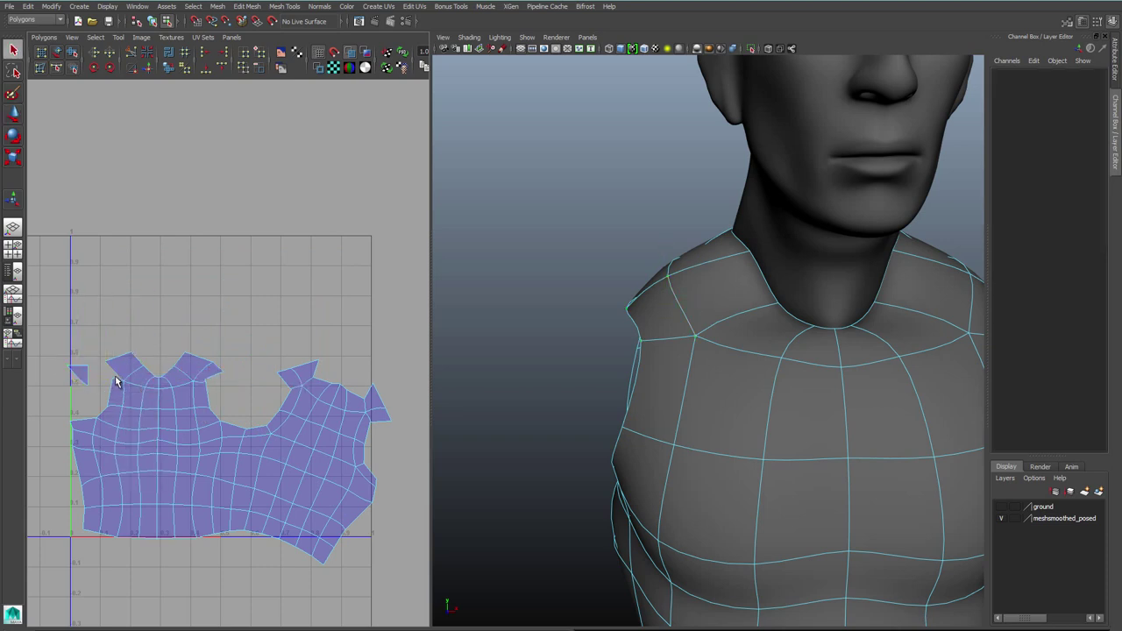
click(123, 399)
shift+right_drag(137, 399, 139, 375)
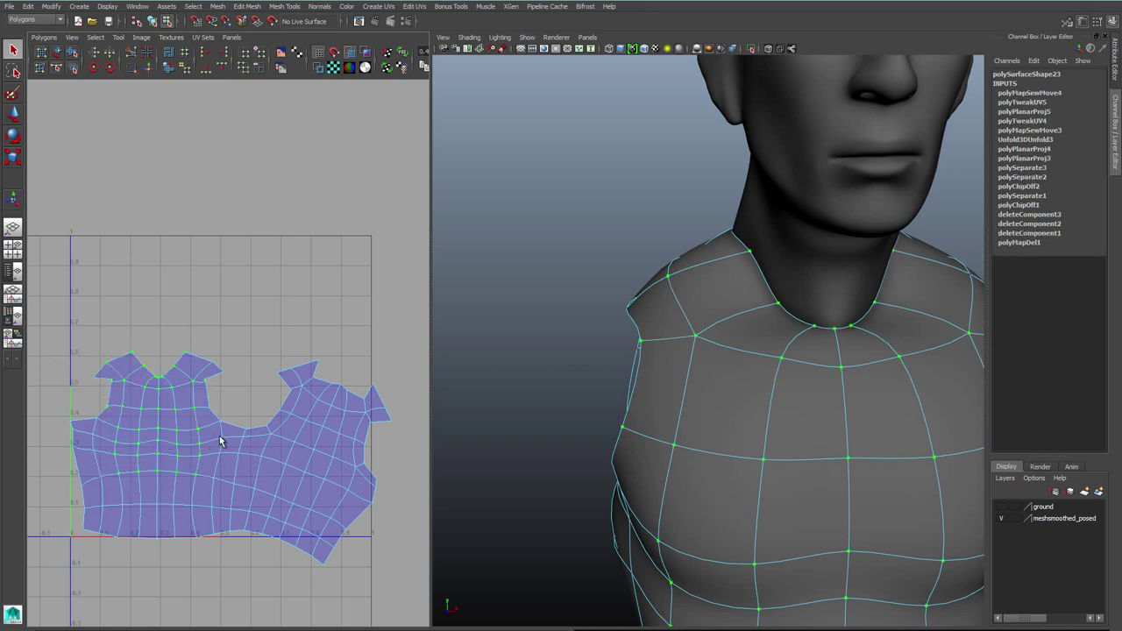
Step: Unfold the whole torso shell with the Smooth UV Tool and show the checker texture on the model
shift+right_drag(242, 326, 242, 350)
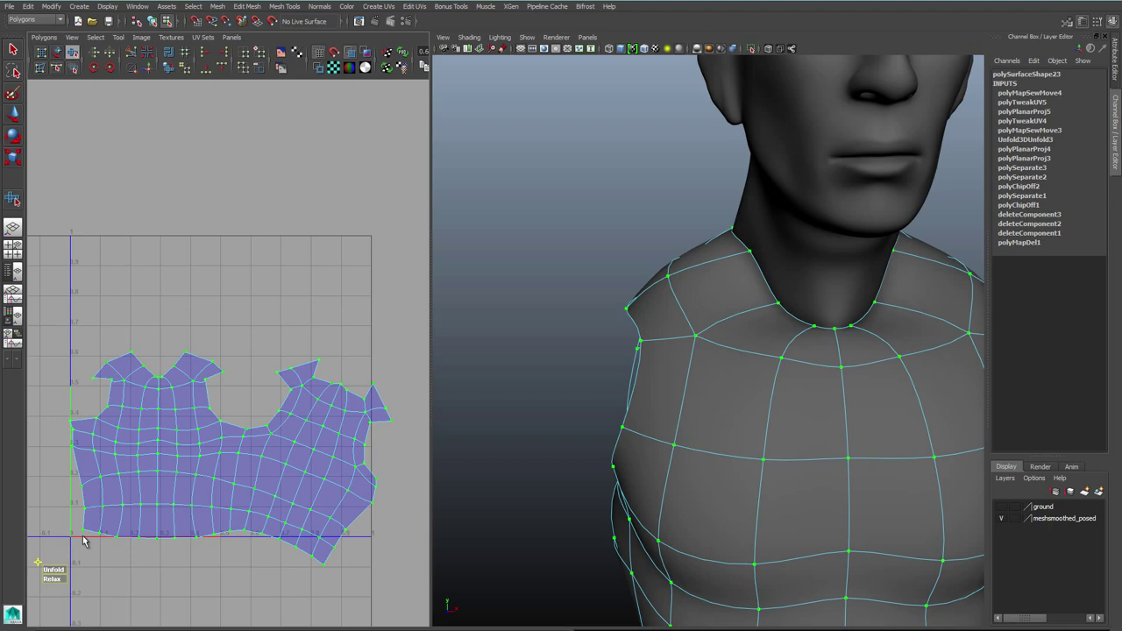
drag(56, 570, 154, 573)
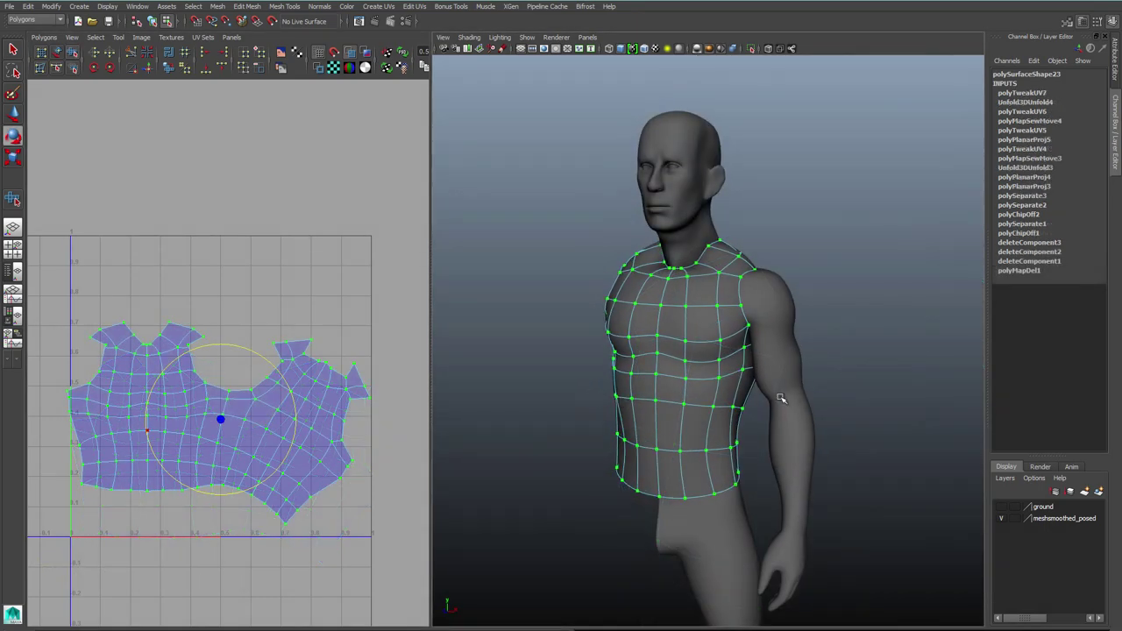
key(6)
alt+middle_drag(751, 441, 727, 383)
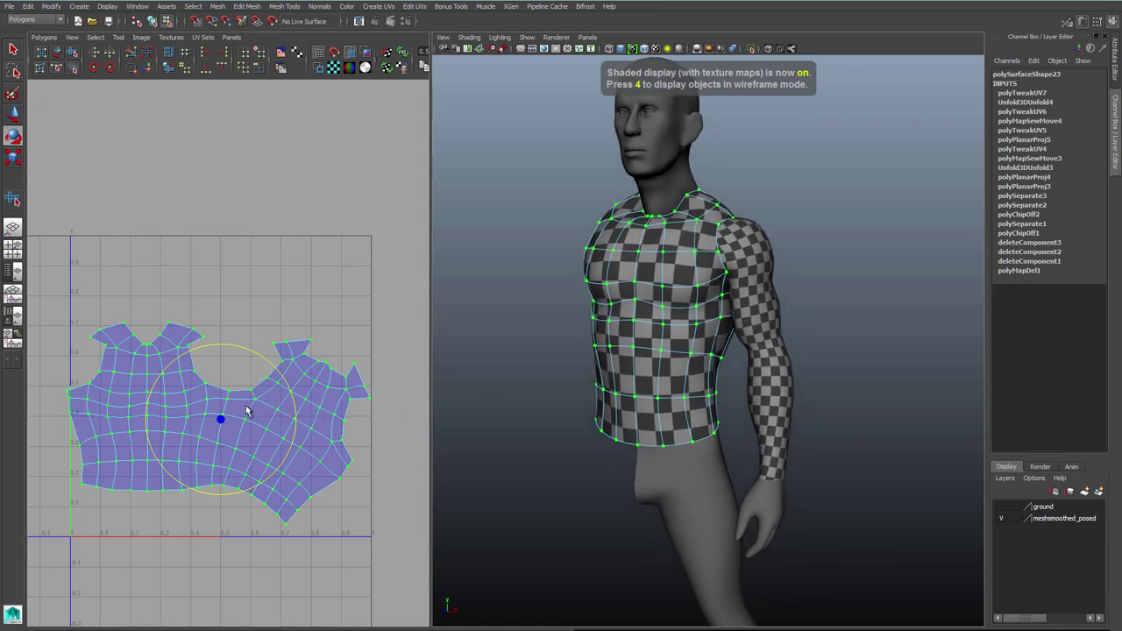
Step: Select all UVs of the arm and scale them to about half size to match the torso's checker density
right_drag(246, 406, 274, 406)
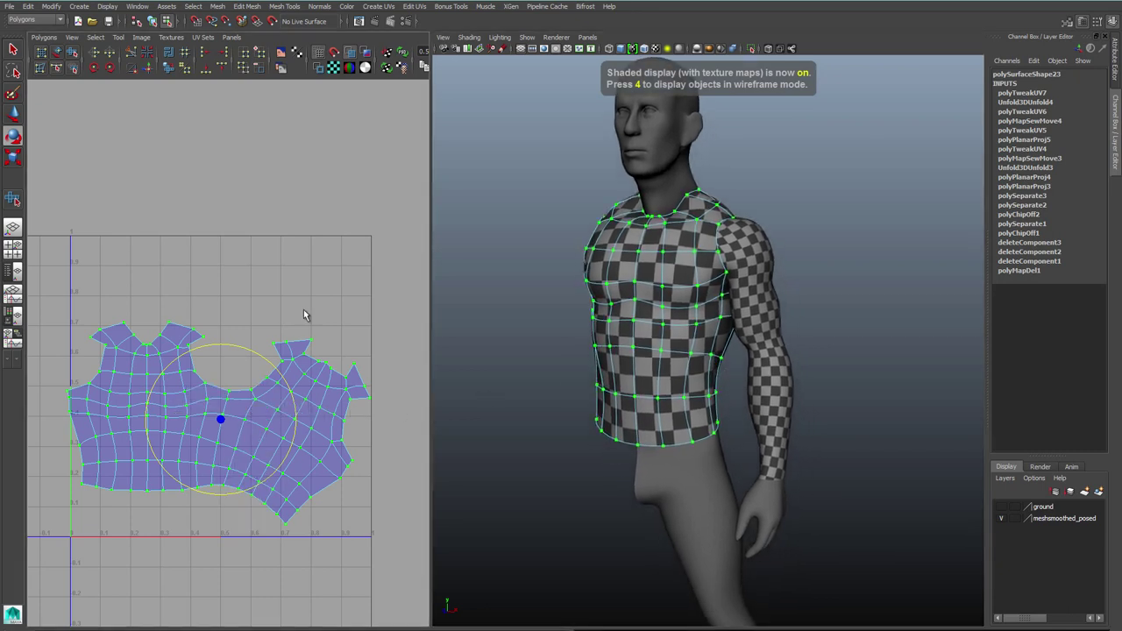
click(309, 304)
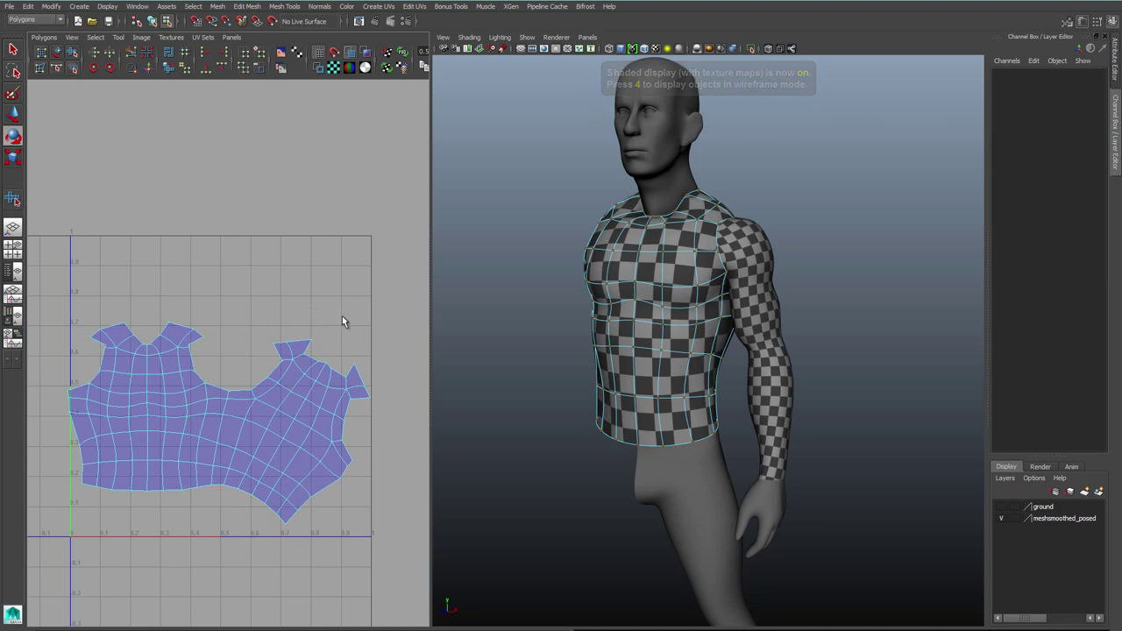
click(769, 301)
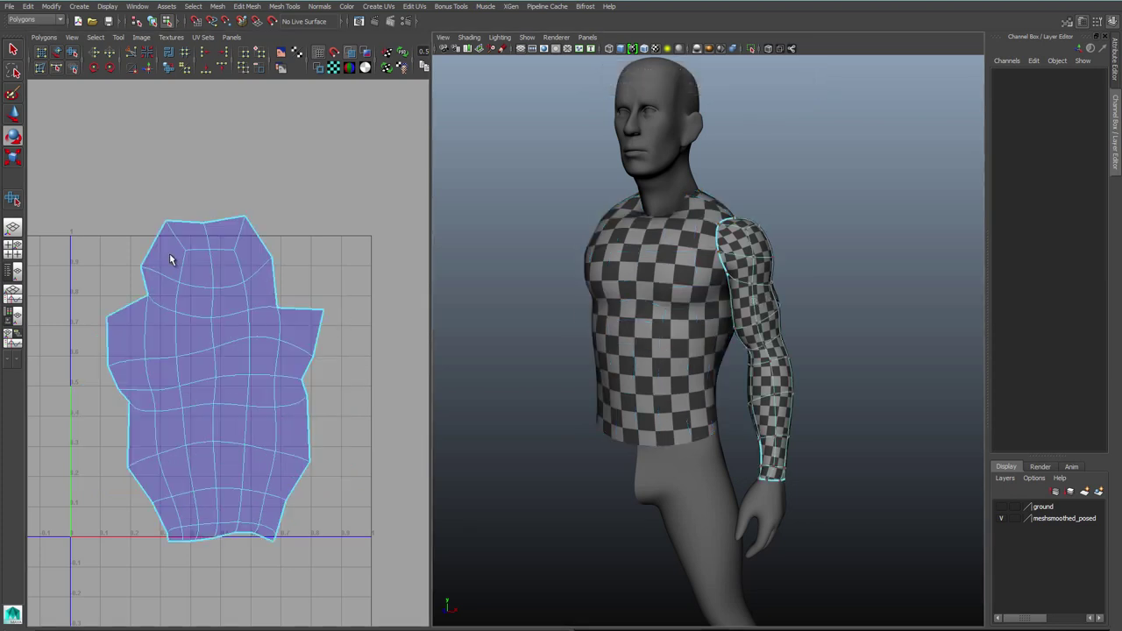
drag(81, 198, 473, 573)
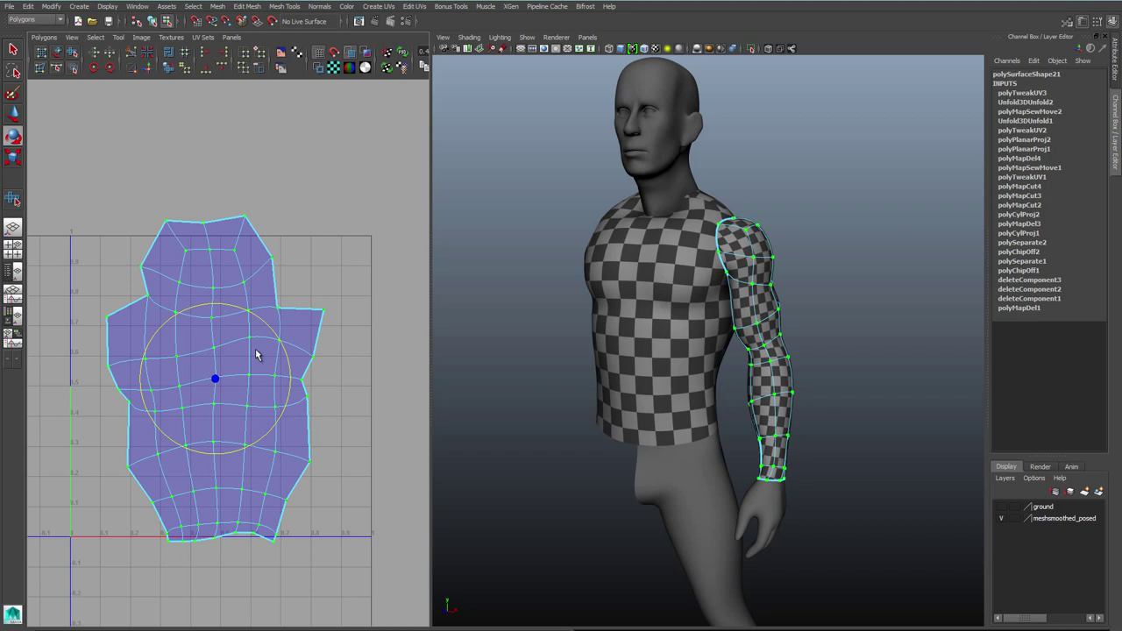
key(r)
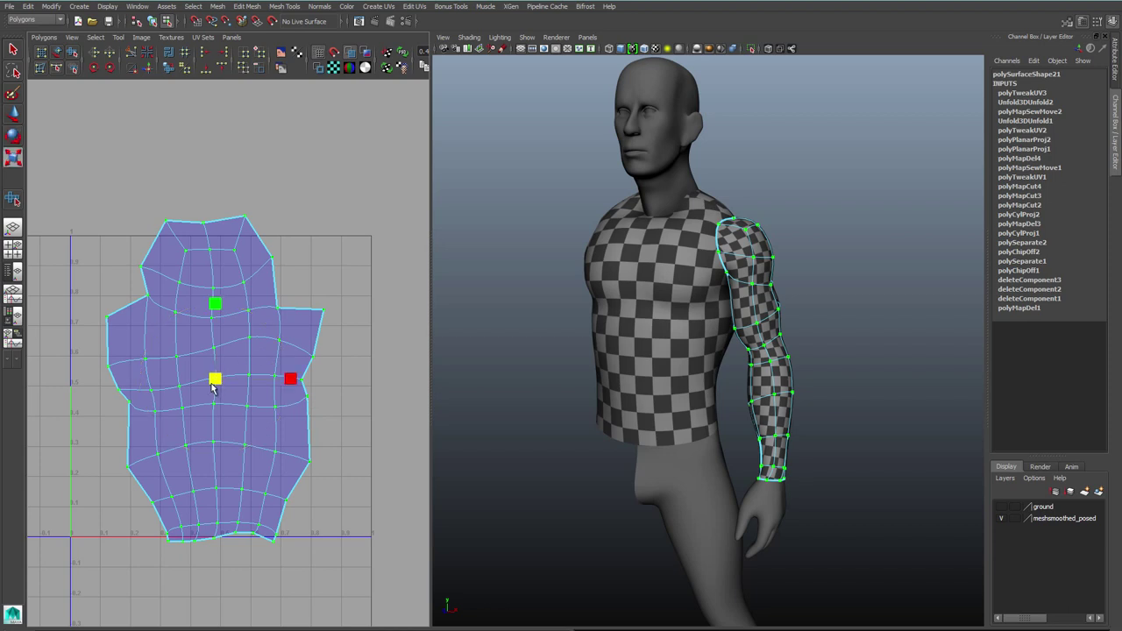
drag(214, 383, 176, 422)
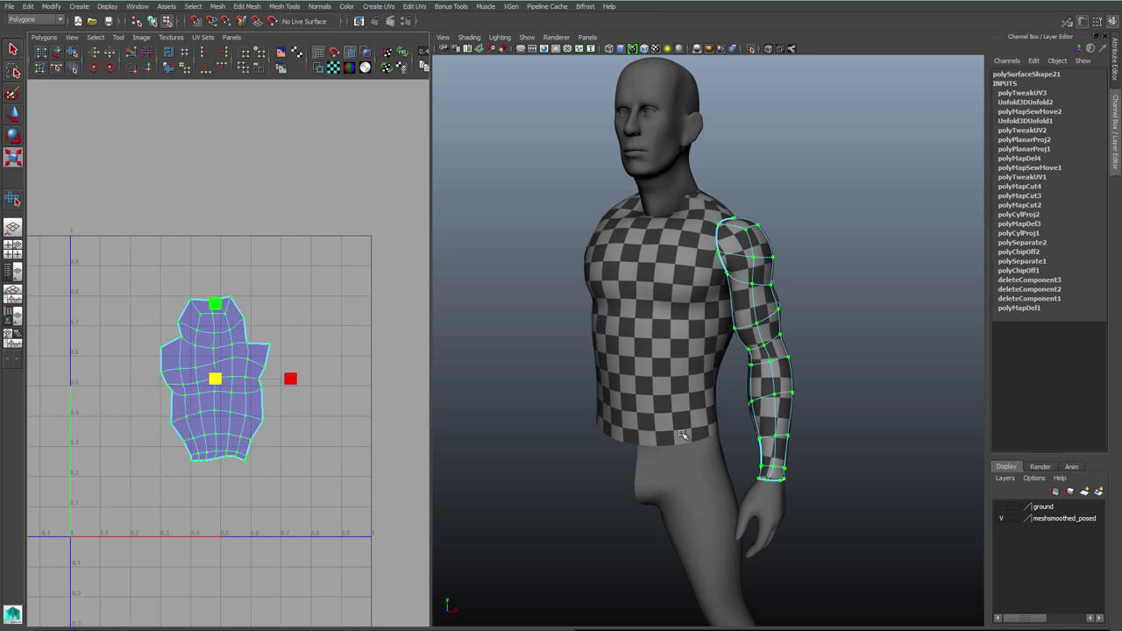
Step: Select the front-half faces of the pelvis and leg from the waist down to the ankle
alt+middle_drag(706, 439, 673, 311)
right_drag(674, 390, 726, 374)
alt+middle_drag(704, 444, 701, 303)
alt+drag(701, 303, 627, 344)
right_drag(777, 330, 774, 372)
alt+drag(769, 338, 802, 337)
drag(655, 194, 725, 407)
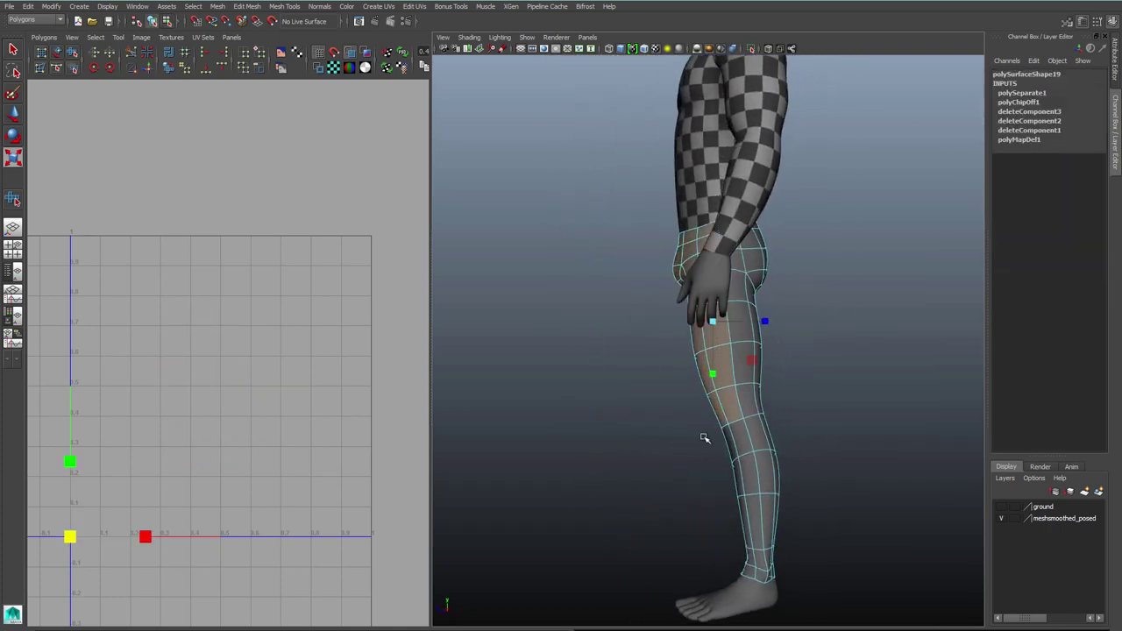
shift+drag(743, 515, 745, 521)
shift+drag(727, 520, 762, 593)
Step: Planar-map the selected front leg faces and move their shell aside toward negative U
key(f)
alt+drag(686, 376, 925, 353)
alt+drag(671, 606, 534, 303)
shift+right_drag(250, 443, 251, 403)
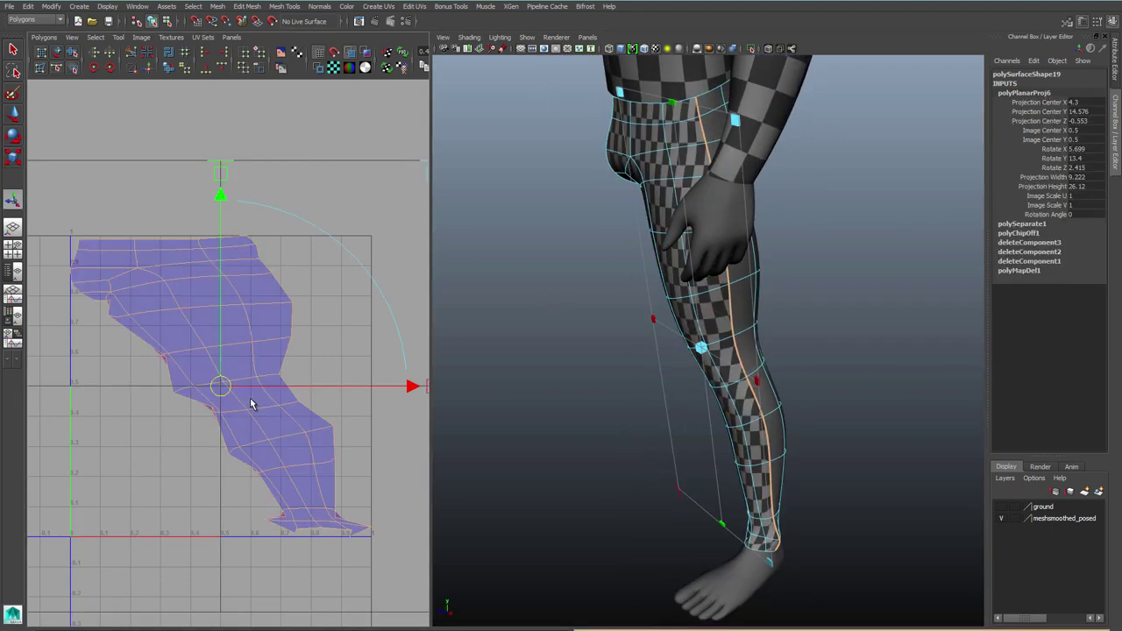
middle_drag(249, 385, 56, 435)
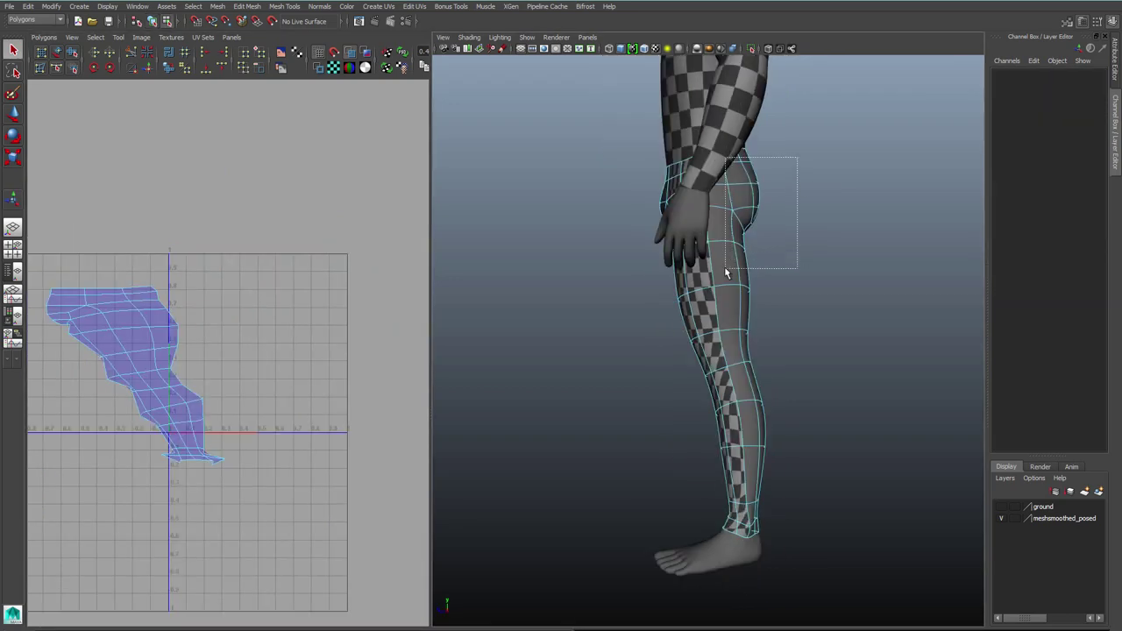
Step: Select the back-half faces of the pelvis and leg in wireframe, planar-map them and move their shell beside the front one
key(4)
mouse_move(756, 471)
shift+mouse_down()
mouse_move(759, 528)
mouse_move(792, 220)
mouse_move(777, 310)
mouse_move(736, 341)
mouse_move(722, 427)
mouse_move(914, 354)
mouse_move(957, 350)
shift+mouse_up()
key(5)
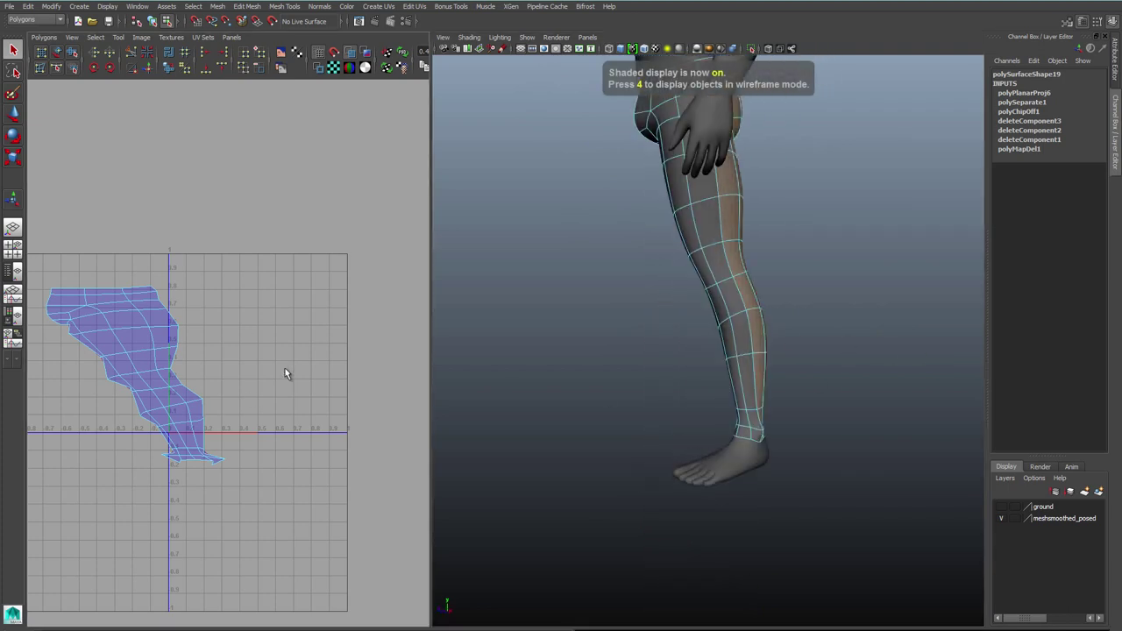
shift+right_drag(285, 368, 254, 340)
key(w)
drag(260, 343, 311, 368)
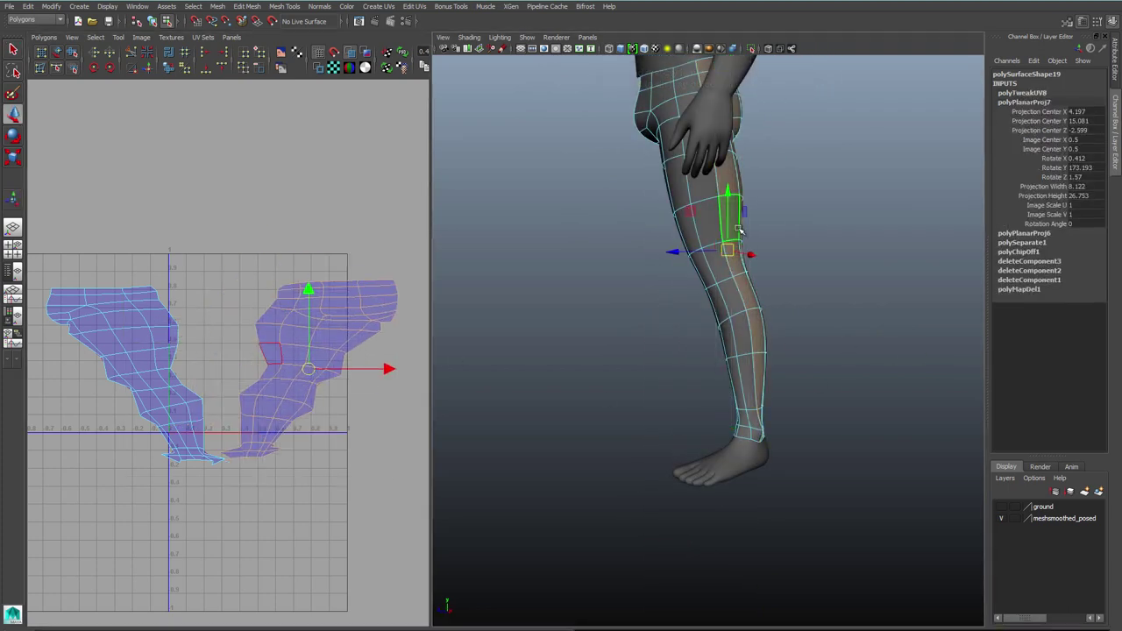
Step: Select the edge loop down the outer side of the leg and move and sew the front and back shells together
alt+drag(741, 233, 711, 202)
right_drag(712, 201, 712, 175)
double_click(711, 180)
alt+middle_drag(339, 367, 354, 369)
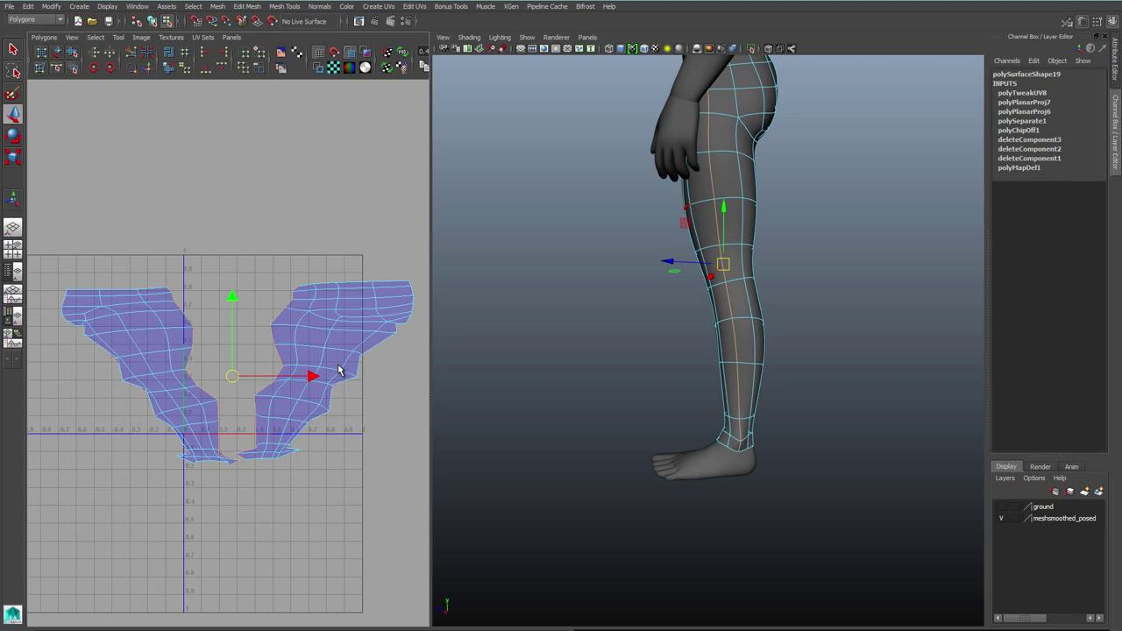
shift+right_drag(321, 346, 317, 322)
Step: Convert the selection to the leg shell's UVs and unfold them
right_drag(297, 327, 330, 327)
ctrl+right_drag(293, 349, 325, 348)
shift+right_drag(304, 335, 299, 306)
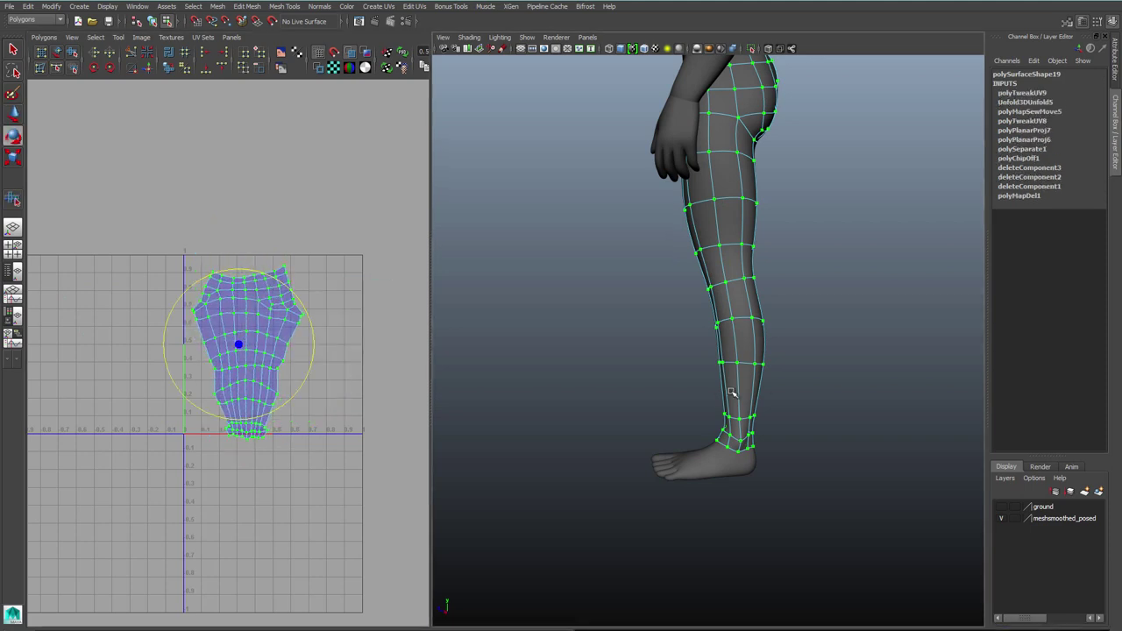
Step: Select all faces of the foot and planar-map them
alt+drag(731, 401, 737, 457)
right_drag(737, 457, 739, 464)
alt+drag(743, 463, 698, 423)
mouse_move(698, 423)
alt+right_down()
mouse_move(903, 421)
mouse_move(687, 417)
alt+right_up()
alt+middle_drag(687, 417, 693, 369)
drag(536, 280, 867, 419)
key(f)
alt+drag(751, 455, 644, 476)
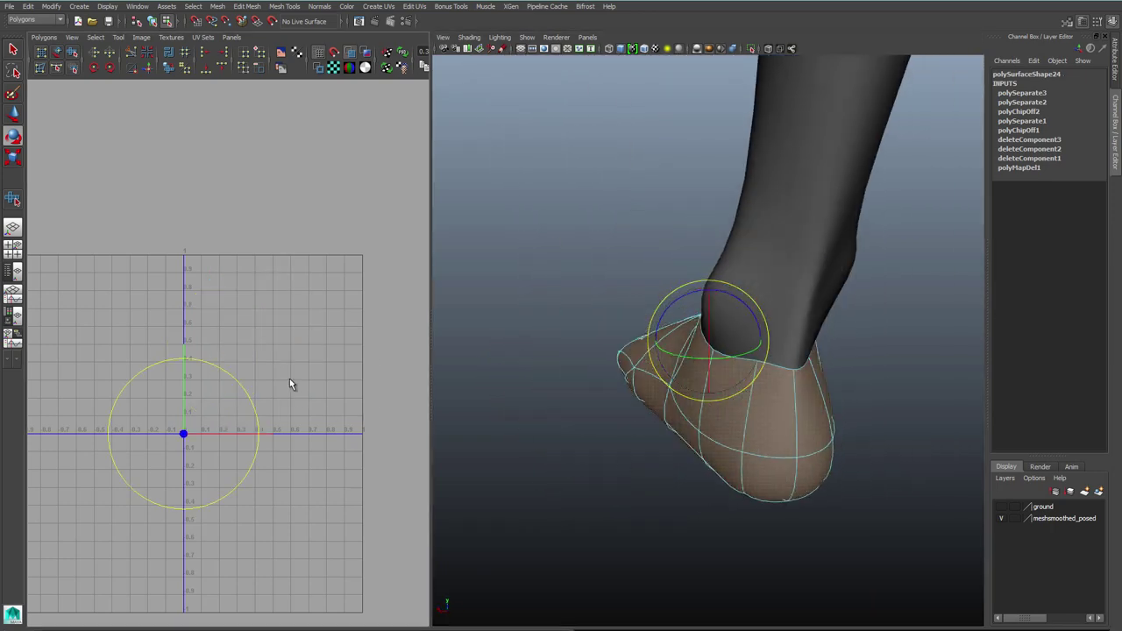
shift+right_drag(291, 383, 291, 349)
Step: Select the vertical edges down the back of the heel and cut the foot UVs along them
right_drag(795, 430, 792, 369)
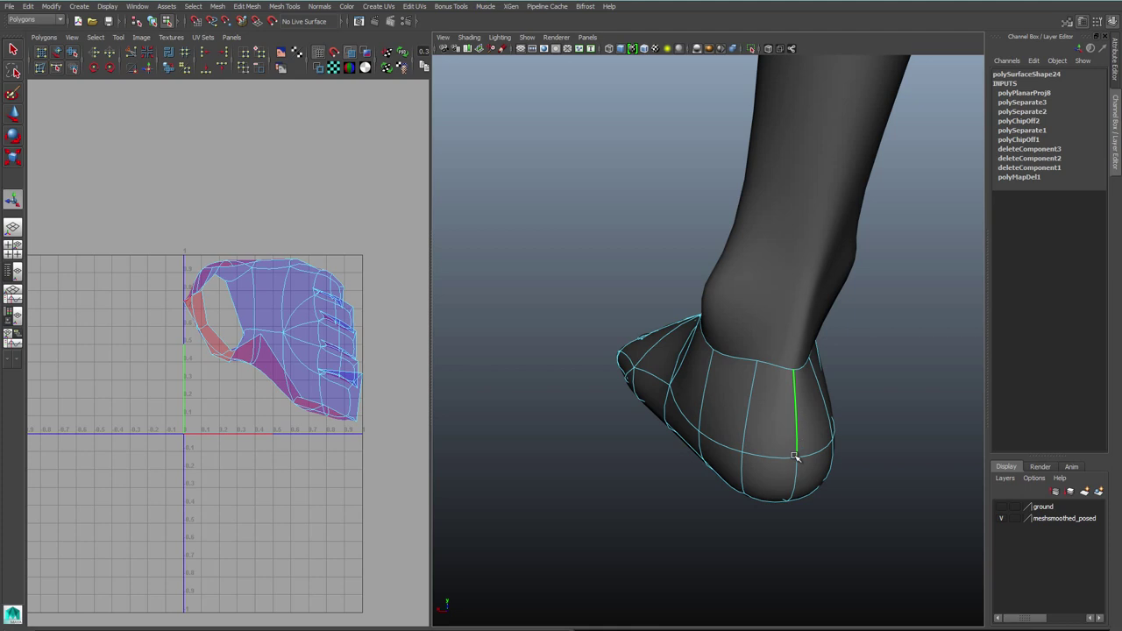
click(796, 453)
alt+drag(791, 472, 811, 458)
shift+right_drag(287, 339, 289, 339)
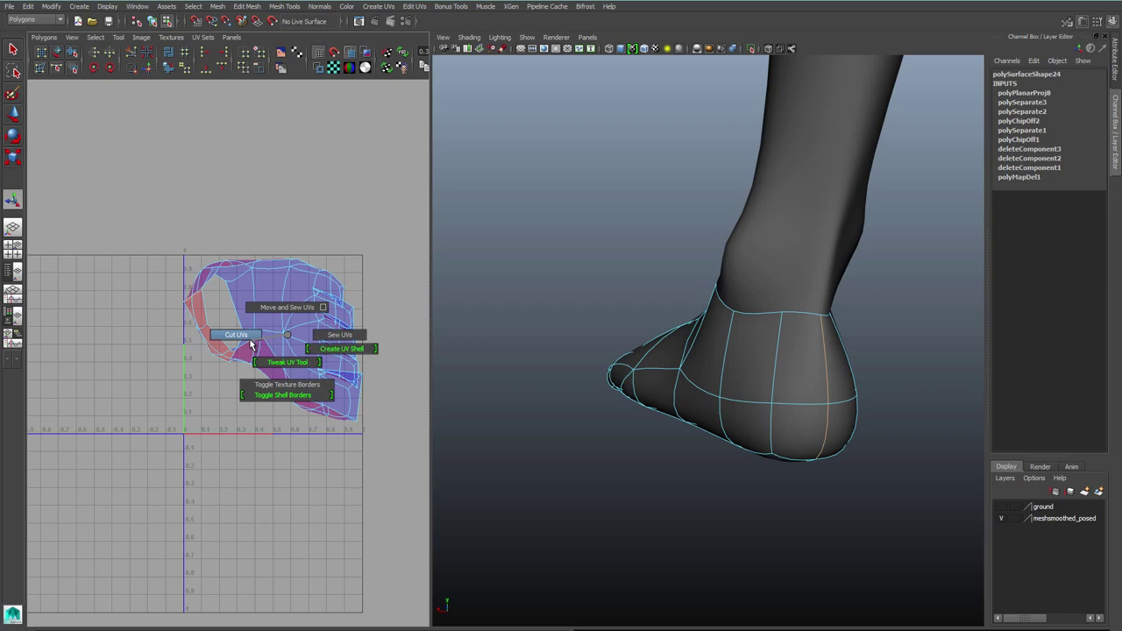
shift+right_drag(249, 340, 236, 339)
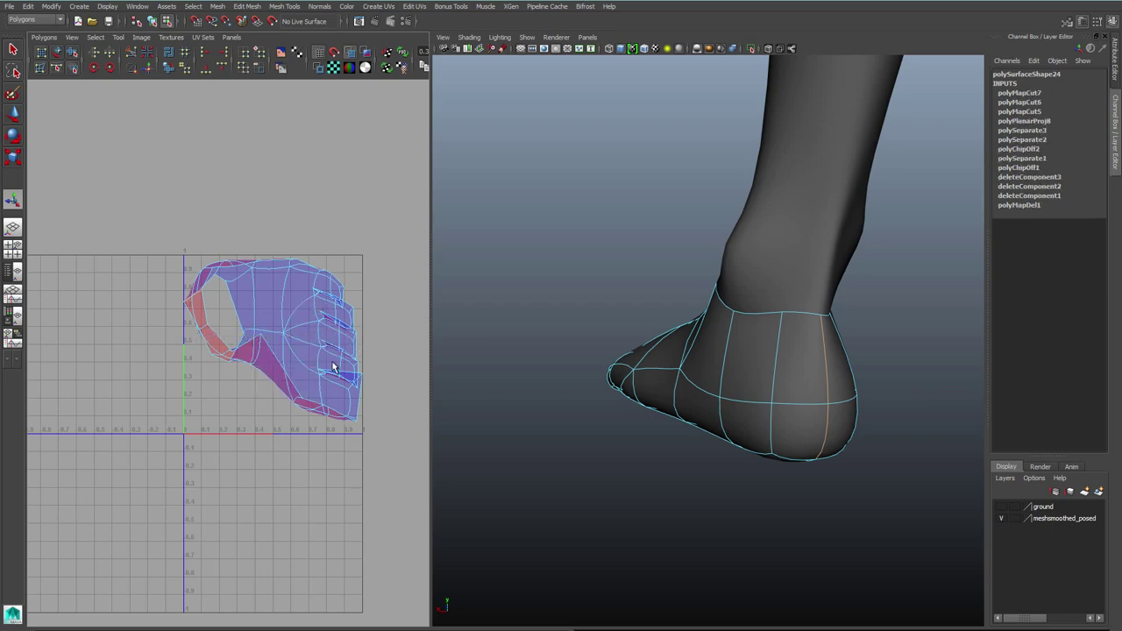
Step: Planar-map the sole of the foot separately and move its shell below the upper-foot shell
right_drag(248, 298, 246, 324)
alt+drag(874, 483, 716, 389)
shift+right_drag(242, 440, 243, 412)
shift+right_drag(273, 452, 354, 452)
key(w)
middle_drag(276, 415, 265, 611)
Step: Unfold the sole's UVs with the Smooth UV Tool
shift+right_drag(301, 501, 302, 505)
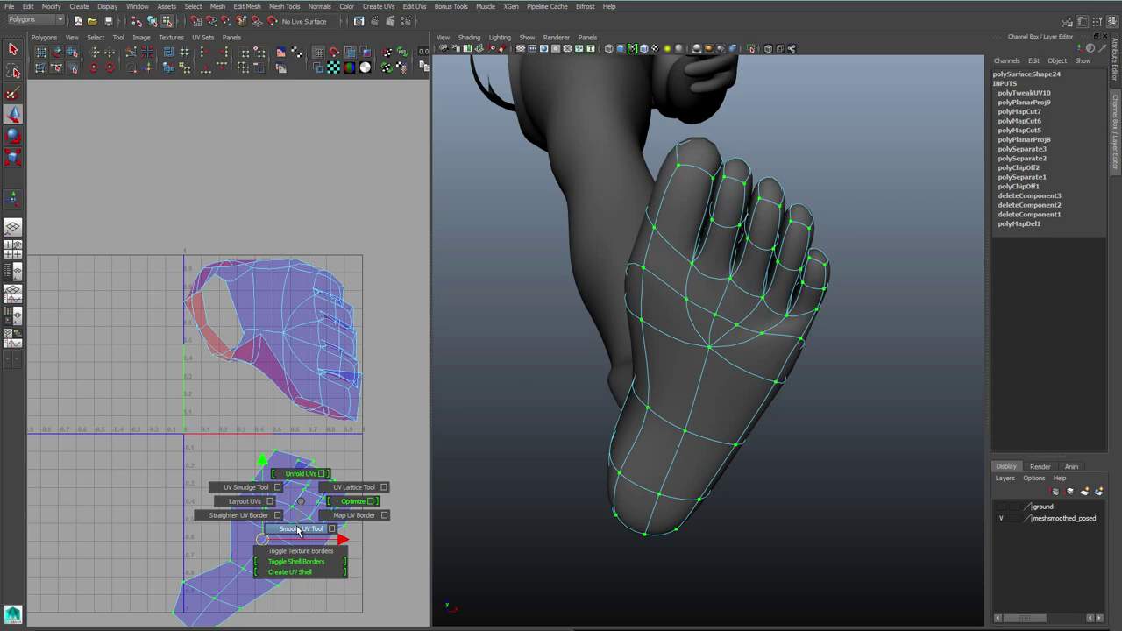
shift+right_drag(297, 530, 297, 529)
drag(164, 611, 242, 612)
alt+middle_drag(168, 623, 193, 497)
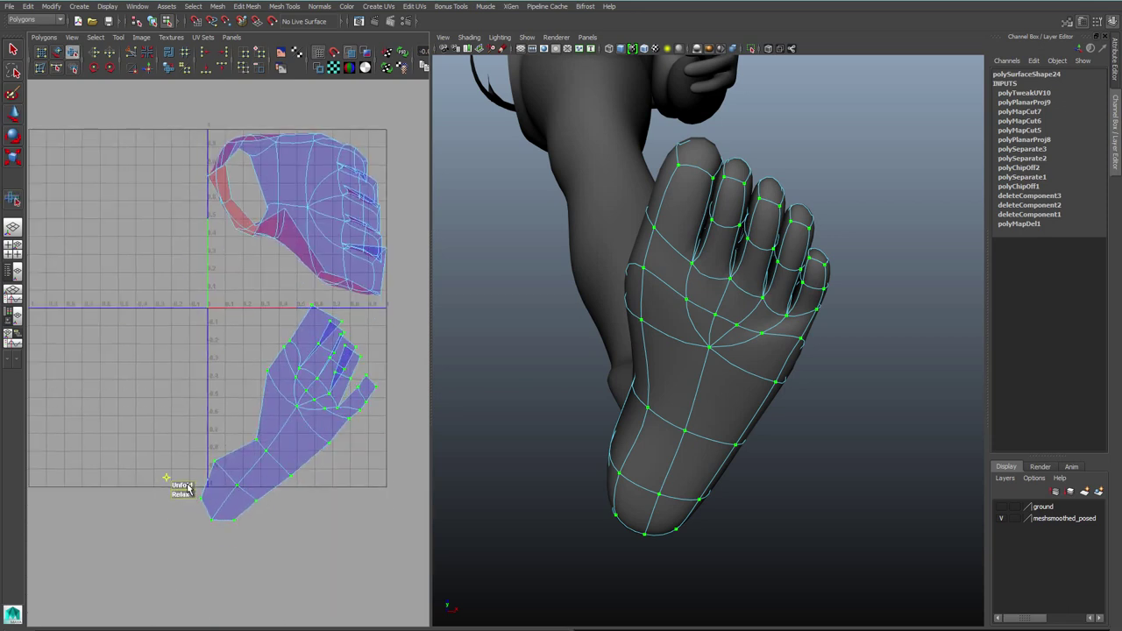
Step: Move the overlapping toe UVs on the sole shell apart so that every toe has a clear gap
alt+middle_drag(294, 412, 241, 449)
click(296, 388)
alt+right_drag(297, 388, 351, 407)
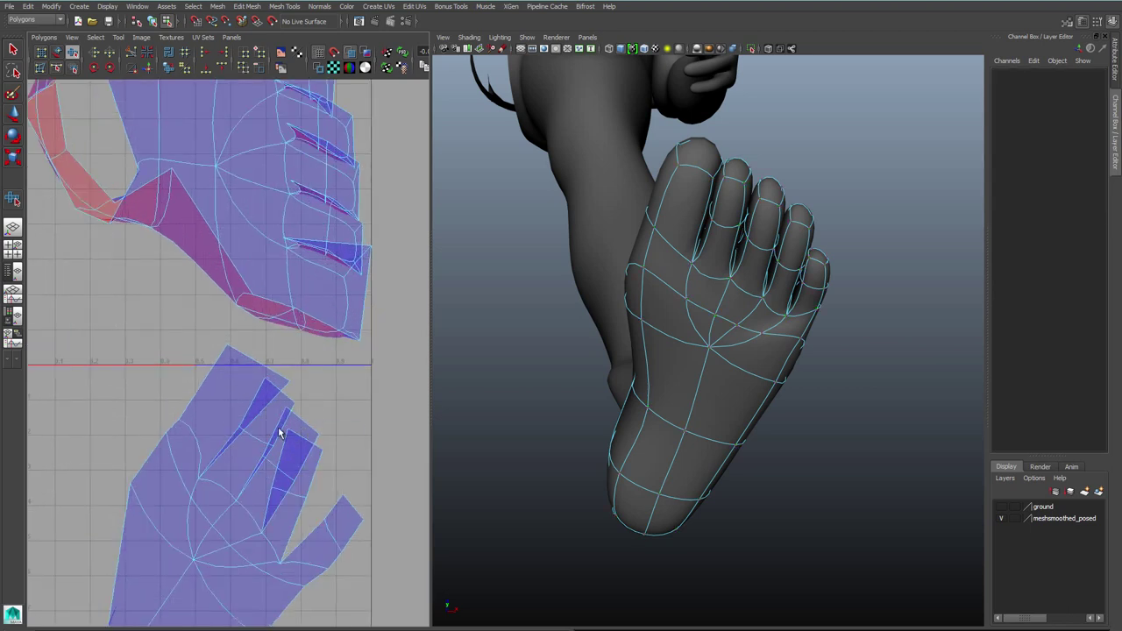
drag(279, 424, 328, 456)
key(w)
middle_drag(264, 479, 293, 506)
click(306, 505)
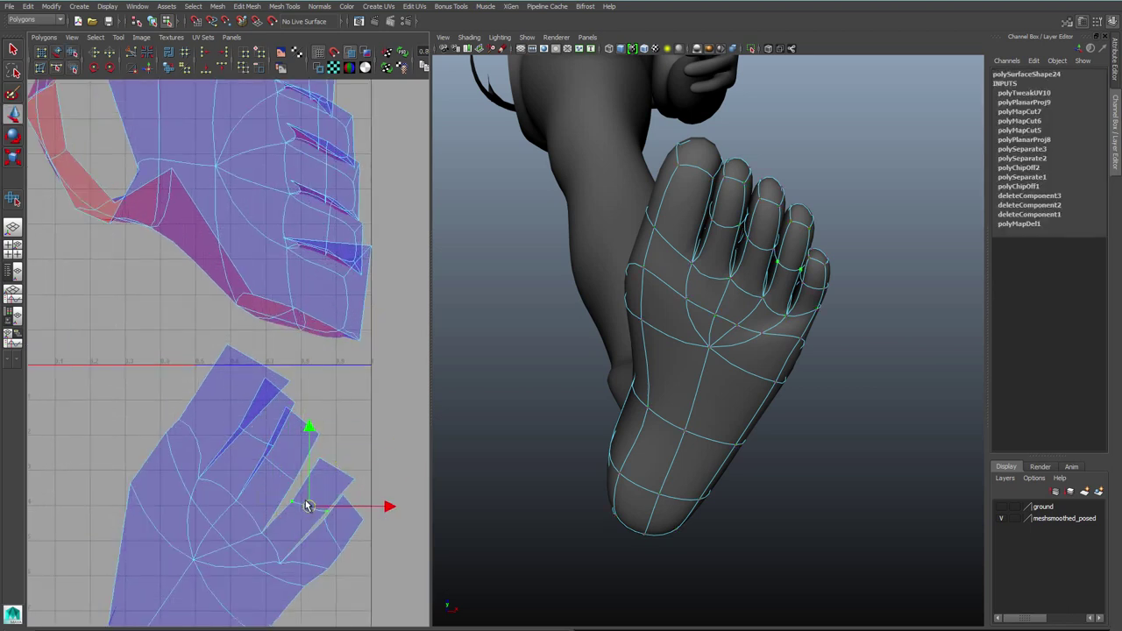
shift+click(288, 378)
middle_drag(288, 379, 265, 362)
click(266, 461)
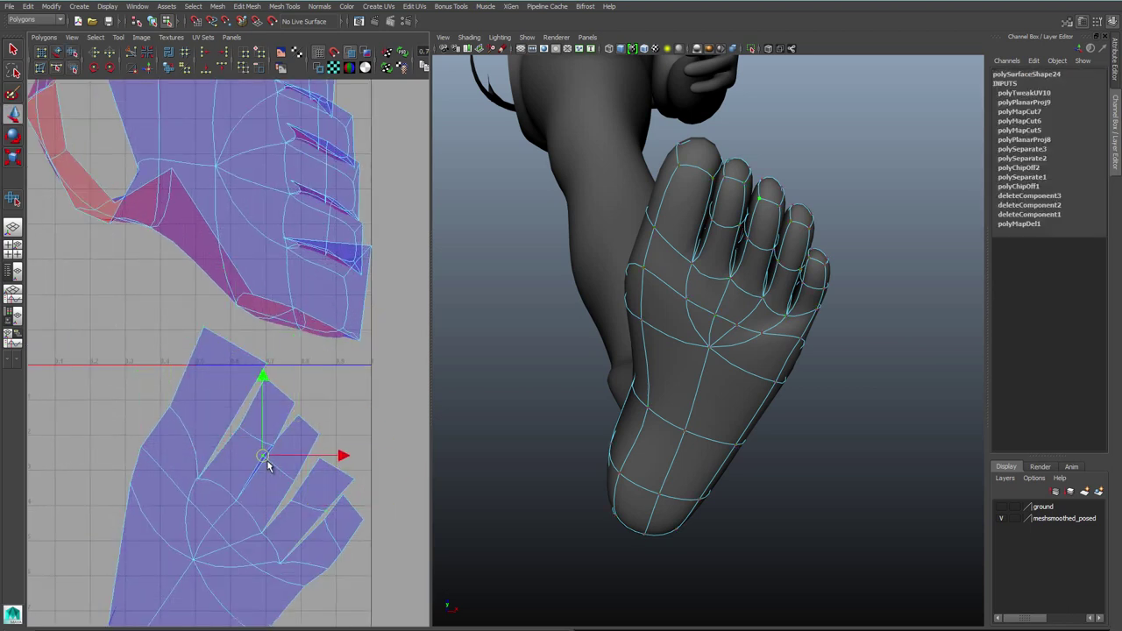
Step: Select the upper-foot shell by growing the UV selection and unfold it with the Smooth UV Tool
alt+middle_drag(164, 163, 175, 313)
scroll(175, 313, down, 5)
drag(118, 253, 338, 388)
key(shift+period)
key(shift+period)
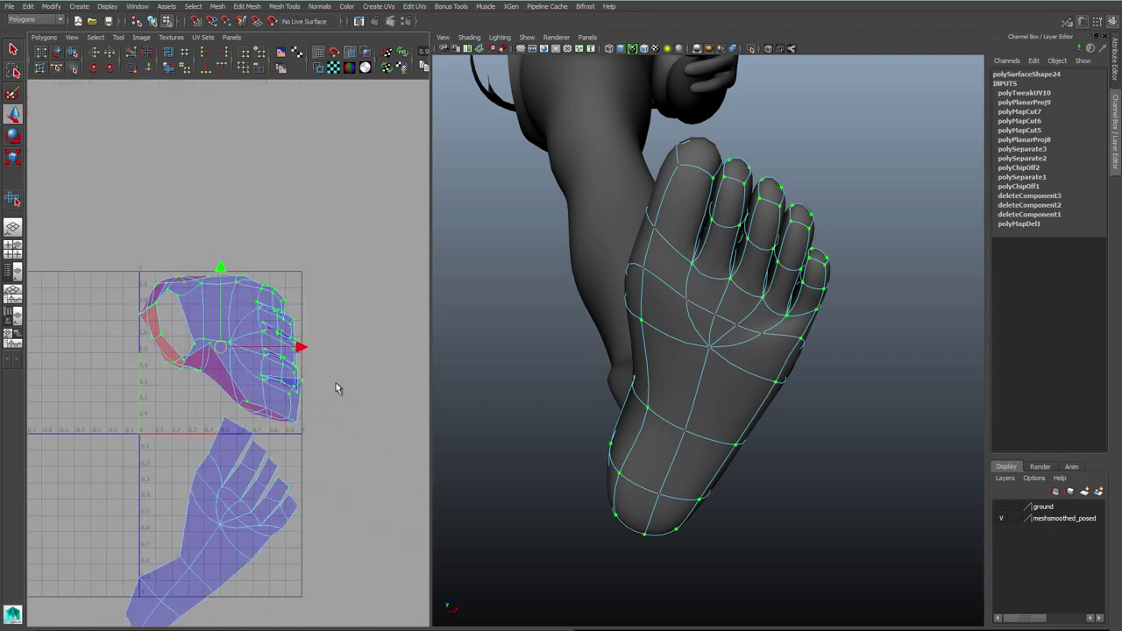
shift+right_drag(271, 402, 271, 408)
shift+right_drag(271, 408, 211, 436)
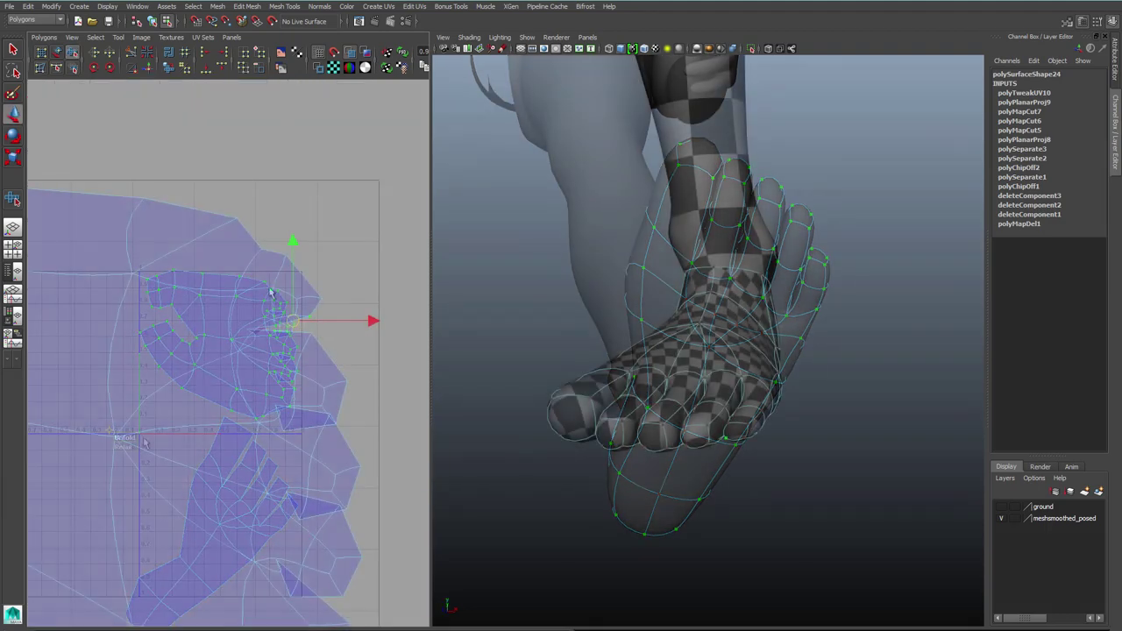
Step: Move the overlapping UVs between the four smaller toes apart on the upper-foot shell
middle_drag(261, 285, 256, 330)
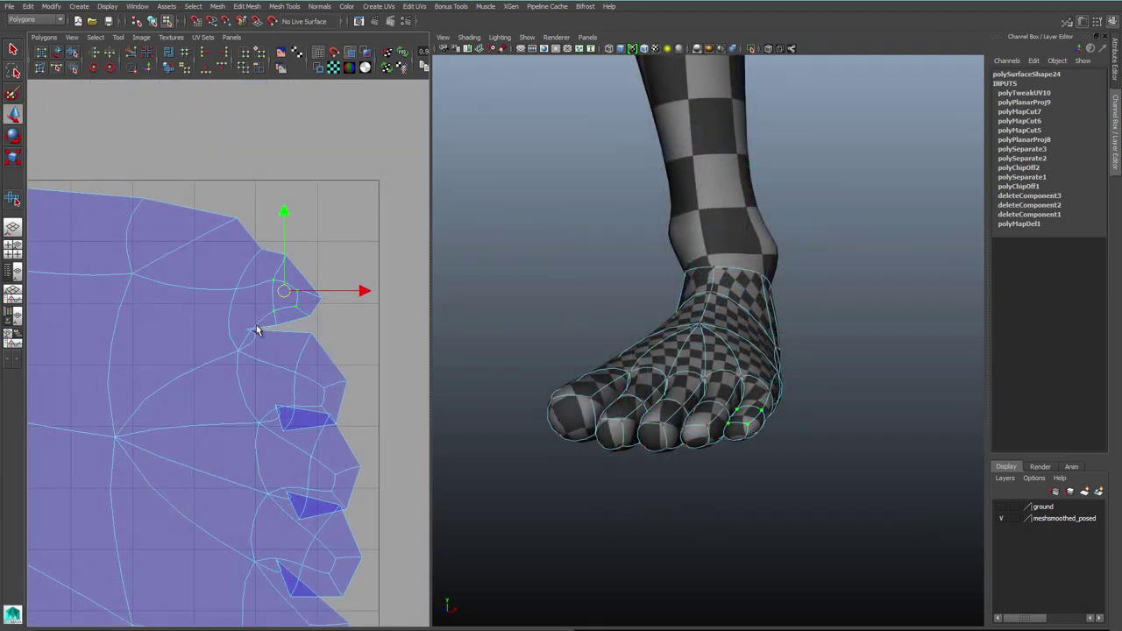
click(283, 431)
click(336, 425)
mouse_move(283, 430)
mouse_down()
mouse_move(298, 402)
mouse_move(299, 422)
mouse_up()
click(330, 416)
drag(330, 416, 326, 433)
alt+middle_drag(326, 434, 338, 344)
drag(309, 359, 340, 381)
click(312, 429)
drag(313, 428, 322, 405)
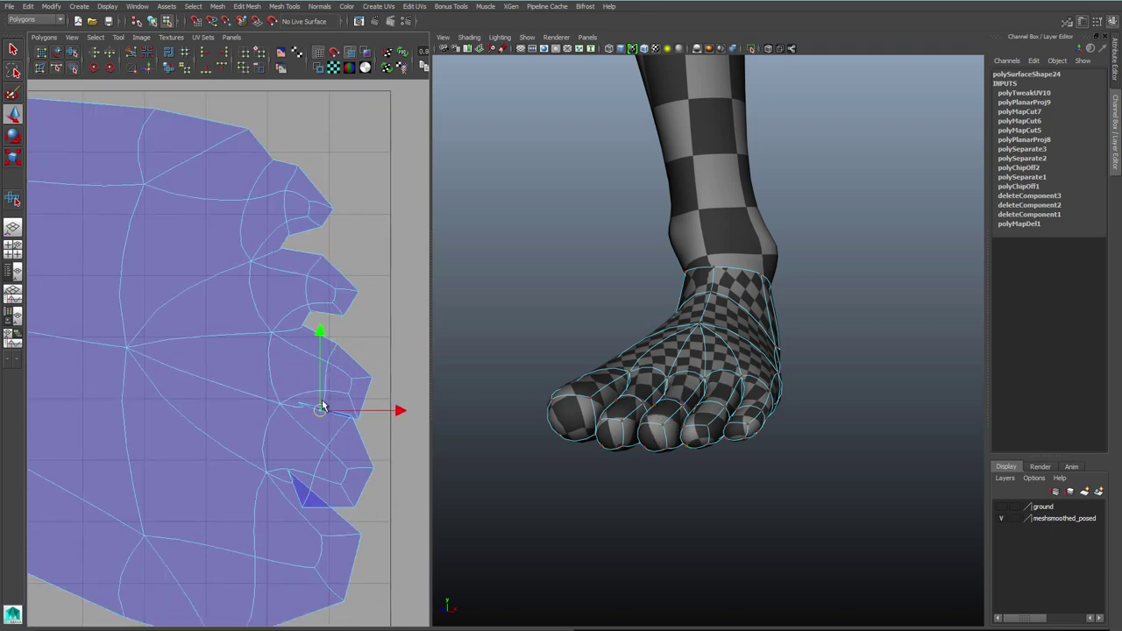
Step: Move the overlapping UVs between the second toe and the big toe apart on the upper-foot shell
click(302, 506)
drag(303, 506, 320, 488)
drag(313, 441, 354, 492)
drag(335, 467, 307, 493)
click(287, 471)
alt+right_drag(307, 493, 278, 508)
drag(348, 421, 250, 510)
middle_drag(298, 464, 328, 459)
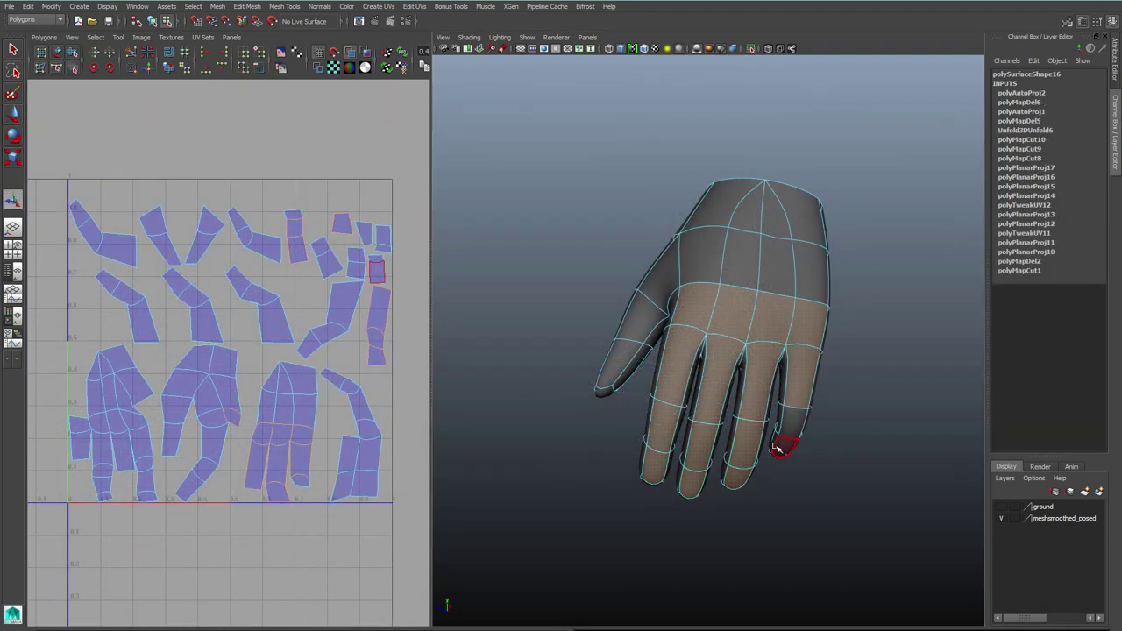
Step: Add the last fingertip face and the central faces up to the wrist to the face selection on the back of the hand
shift+click(783, 448)
shift+click(703, 258)
shift+click(742, 263)
shift+click(782, 268)
shift+click(776, 218)
shift+click(747, 216)
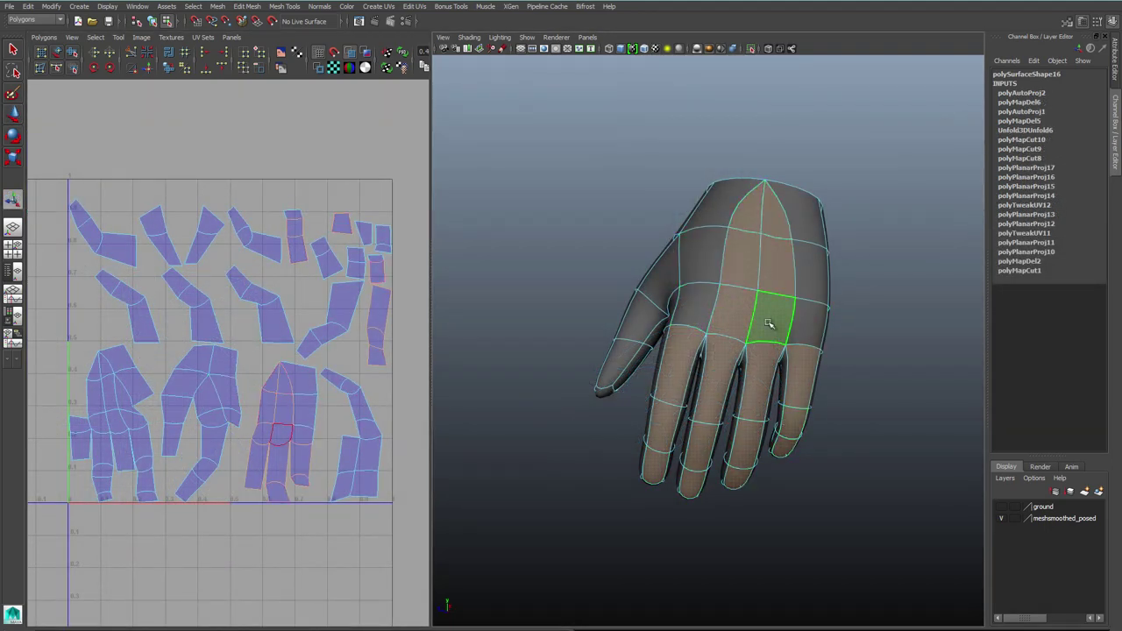
Step: Add the faces along the outer side of the little finger and hand up to the wrist to the selection
alt+drag(771, 325, 653, 293)
alt+drag(726, 393, 686, 413)
shift+click(685, 414)
shift+click(651, 370)
shift+click(624, 308)
shift+click(619, 259)
shift+click(626, 202)
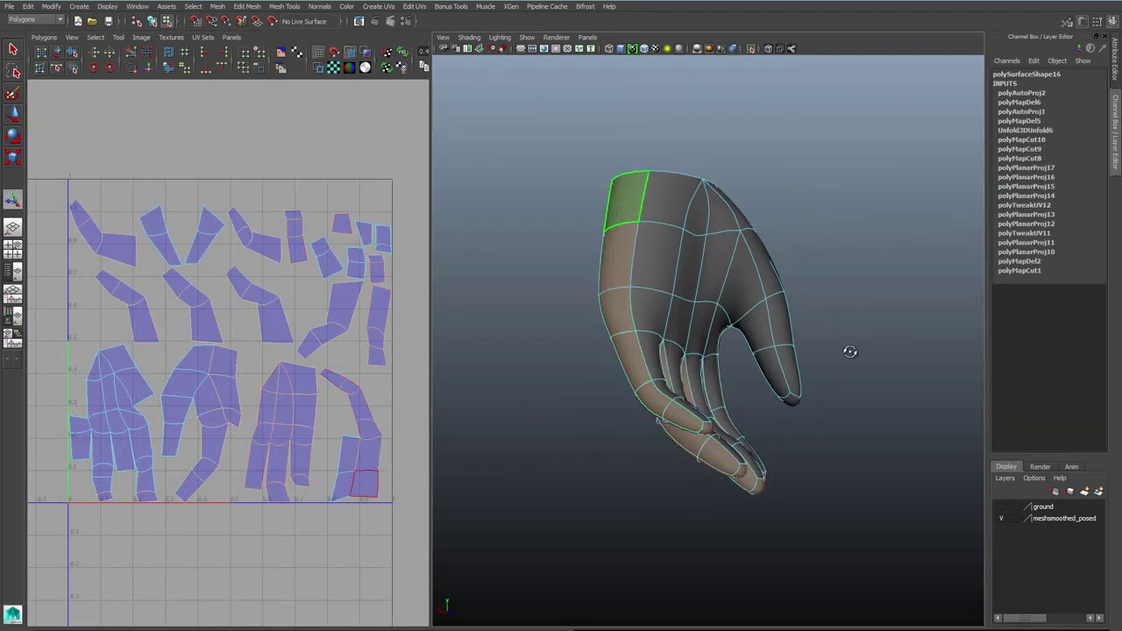
Step: Planar-project the selected back-of-hand and side faces and move the resulting shell clear above the UV grid
alt+drag(851, 353, 566, 373)
alt+drag(809, 333, 500, 387)
shift+right_drag(319, 387, 318, 359)
mouse_move(243, 348)
ctrl+right_down()
mouse_move(307, 350)
mouse_move(231, 353)
ctrl+right_up()
key(w)
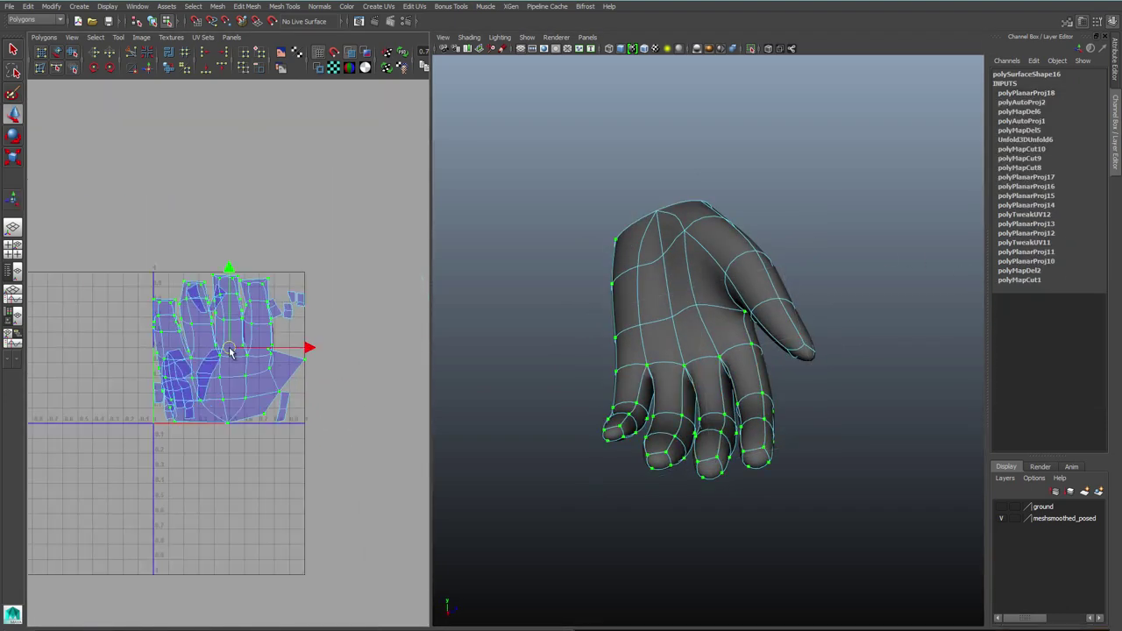
drag(230, 348, 235, 159)
Step: Try to unfold the back-of-hand shell interactively with the Smooth UV tool
alt+middle_drag(251, 208, 258, 317)
shift+right_drag(269, 323, 268, 361)
drag(151, 347, 182, 350)
key(ctrl+z)
alt+middle_drag(103, 279, 121, 359)
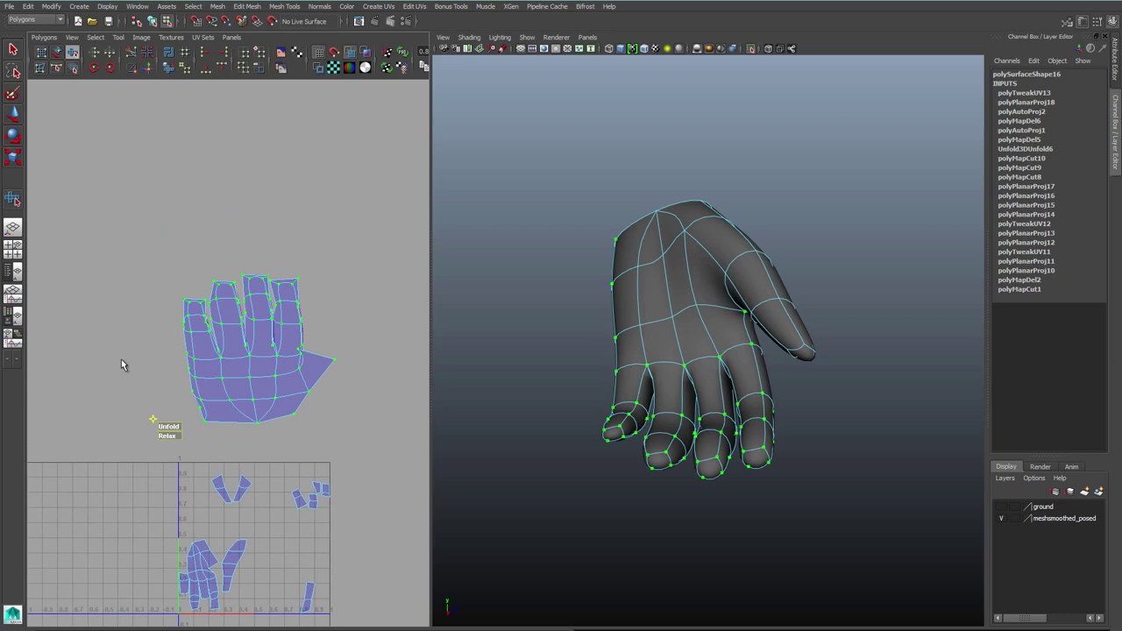
Step: Pull the folded UVs along the little finger's outer side and at the wrist corner outward on the back-of-hand shell
alt+right_drag(121, 359, 186, 351)
click(131, 279)
key(q)
drag(102, 215, 120, 376)
key(w)
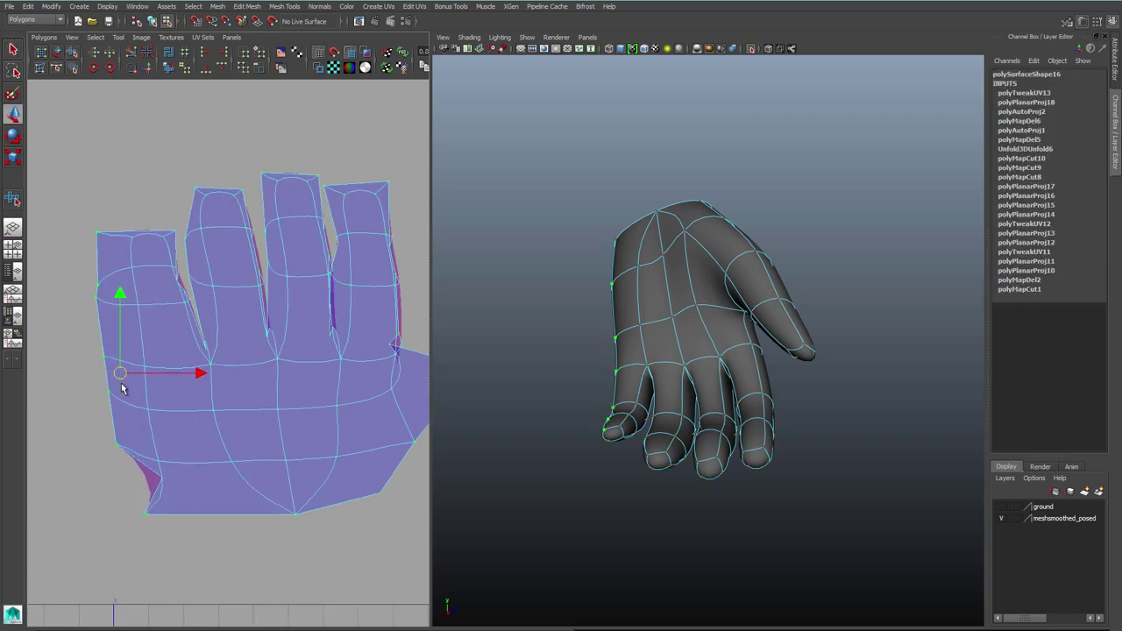
click(165, 498)
drag(165, 498, 121, 487)
Step: Show the checker texture and pull the overlapping UVs along the index finger's outer side down to the thumb base outward
key(6)
alt+drag(719, 359, 465, 377)
alt+middle_drag(370, 266, 238, 279)
drag(256, 248, 289, 253)
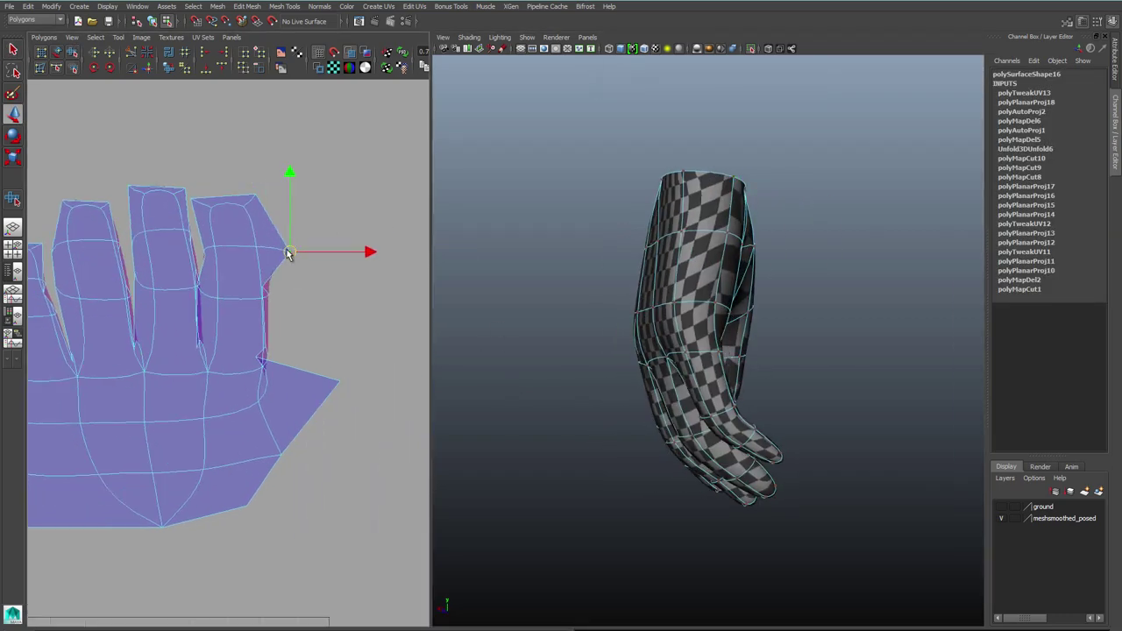
click(265, 298)
drag(265, 298, 301, 294)
click(266, 347)
drag(263, 365, 300, 336)
drag(293, 354, 349, 391)
alt+middle_drag(325, 375, 366, 458)
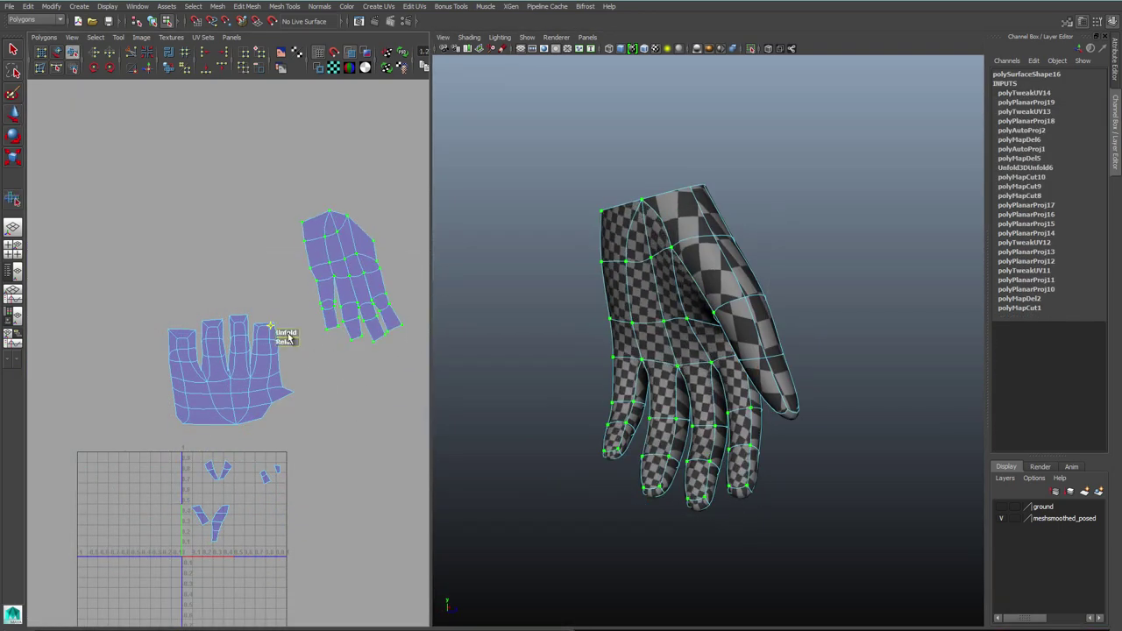
Step: Cut the planar-projected thumb shell along the edges on the thumb's underside and unfold it
right_click(676, 325)
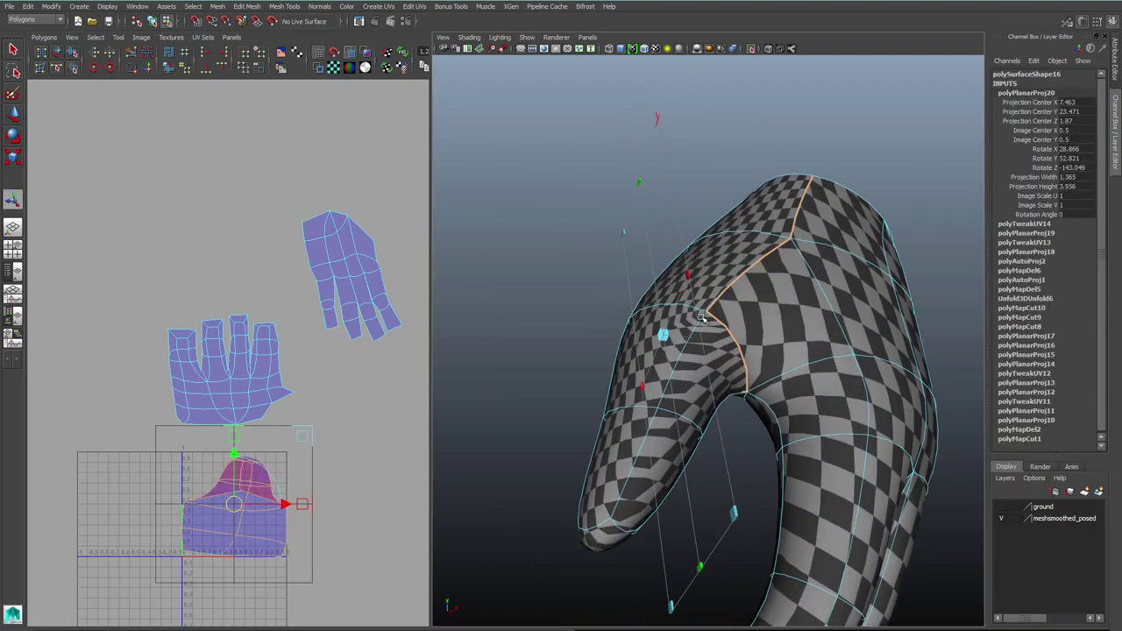
shift+right_drag(263, 509, 160, 564)
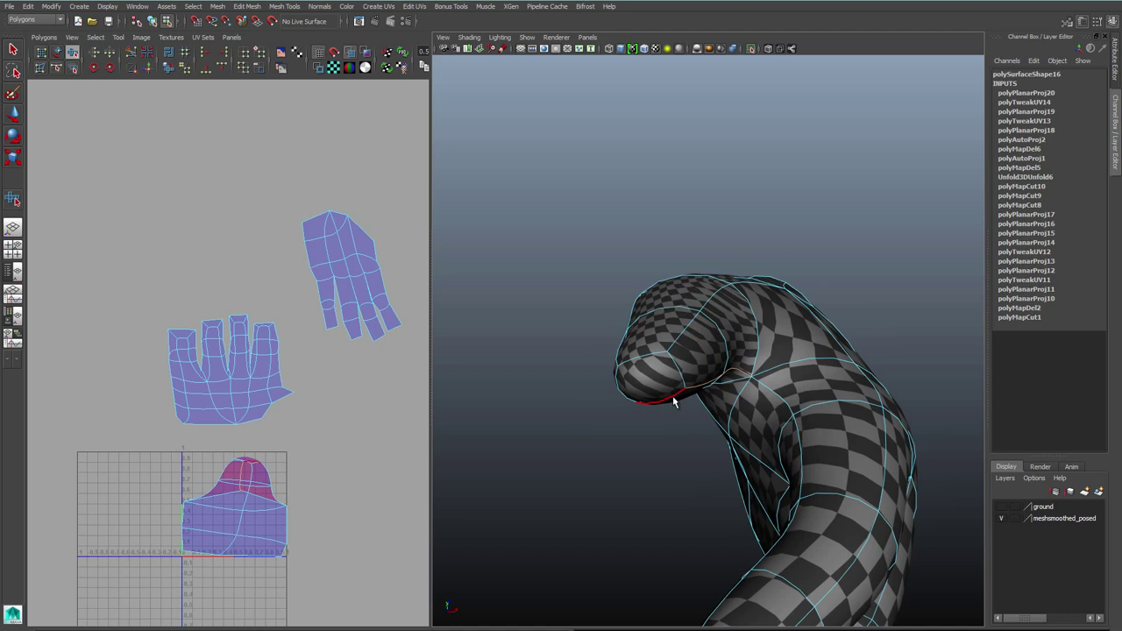
shift+right_drag(315, 482, 277, 488)
shift+right_drag(309, 453, 270, 459)
drag(167, 560, 228, 552)
key(w)
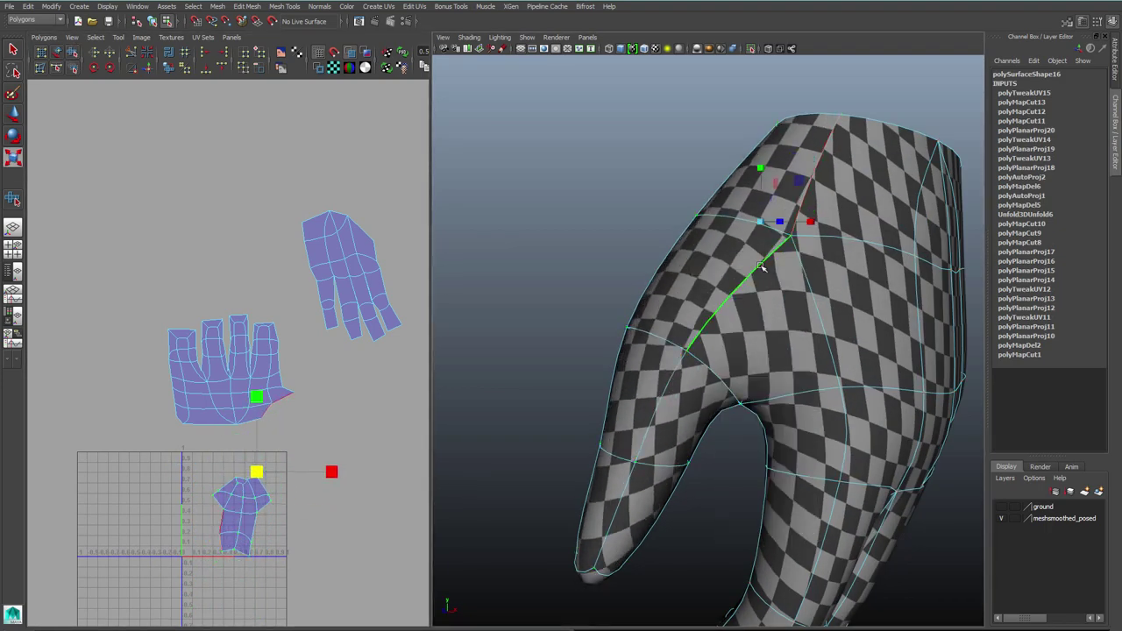
Step: Sew the thumb shell onto the back-of-hand shell along the shared edges at the thumb's base
alt+right_drag(273, 386, 321, 387)
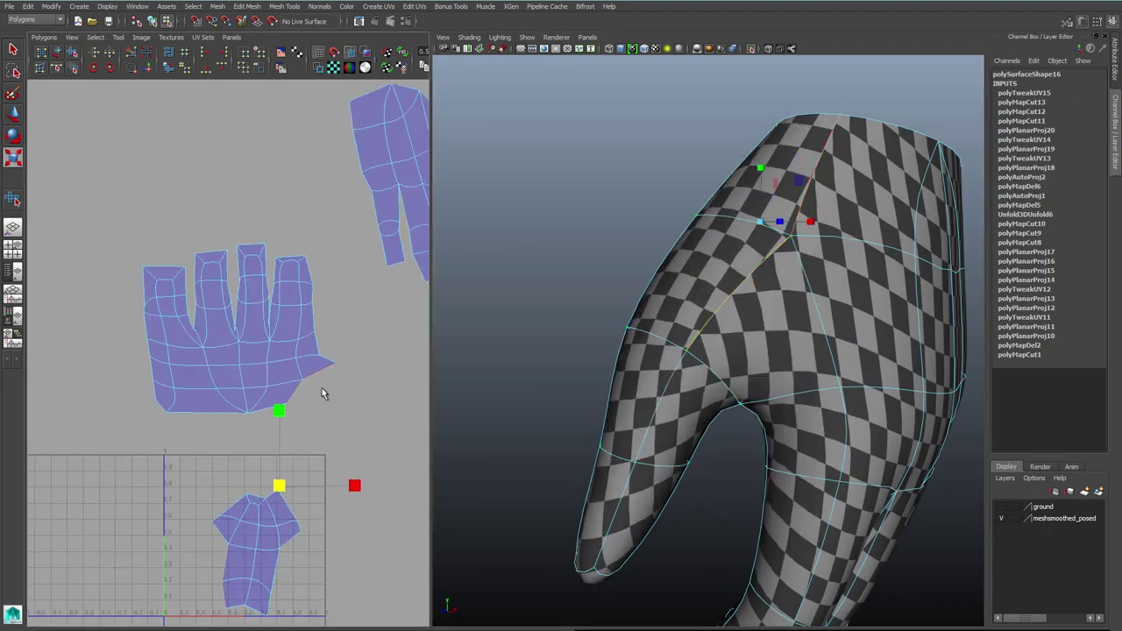
alt+middle_drag(327, 367, 311, 334)
shift+right_drag(311, 335, 344, 375)
alt+middle_drag(352, 399, 290, 455)
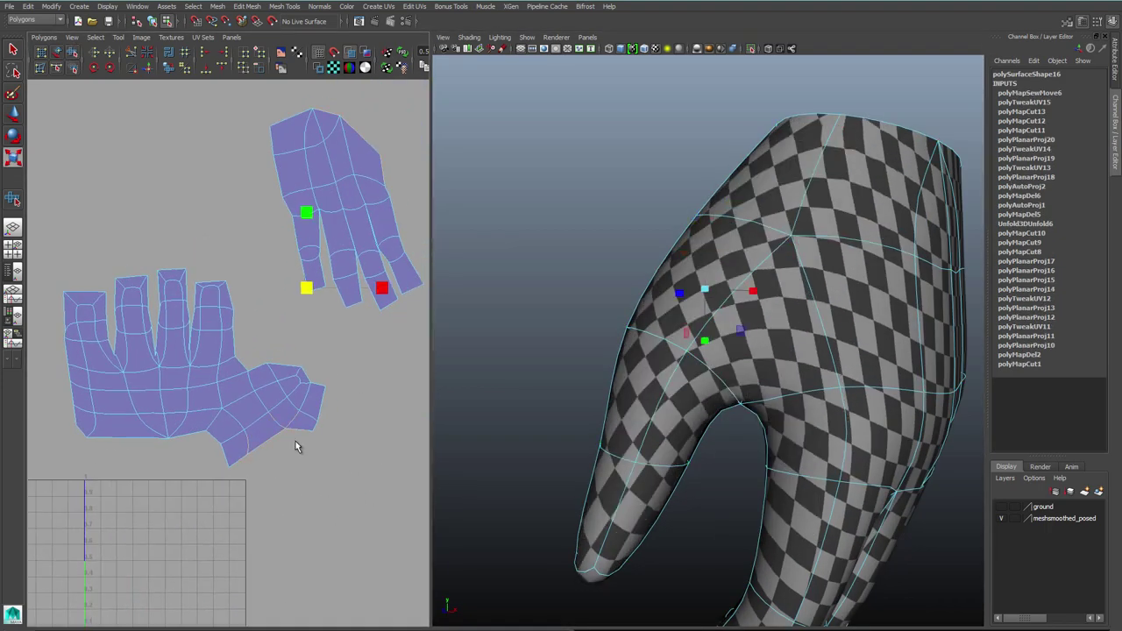
shift+right_drag(295, 440, 315, 461)
Step: Unfold the joined hand and thumb shell interactively to even out its UVs
right_drag(284, 408, 235, 386)
key(y)
drag(200, 536, 254, 536)
alt+right_drag(207, 539, 165, 546)
drag(148, 297, 344, 453)
Step: End the hand's isolation and scale the hand's UVs down to match the checker size on the arm
alt+right_drag(843, 322, 808, 294)
click(815, 297)
key(ctrl+1)
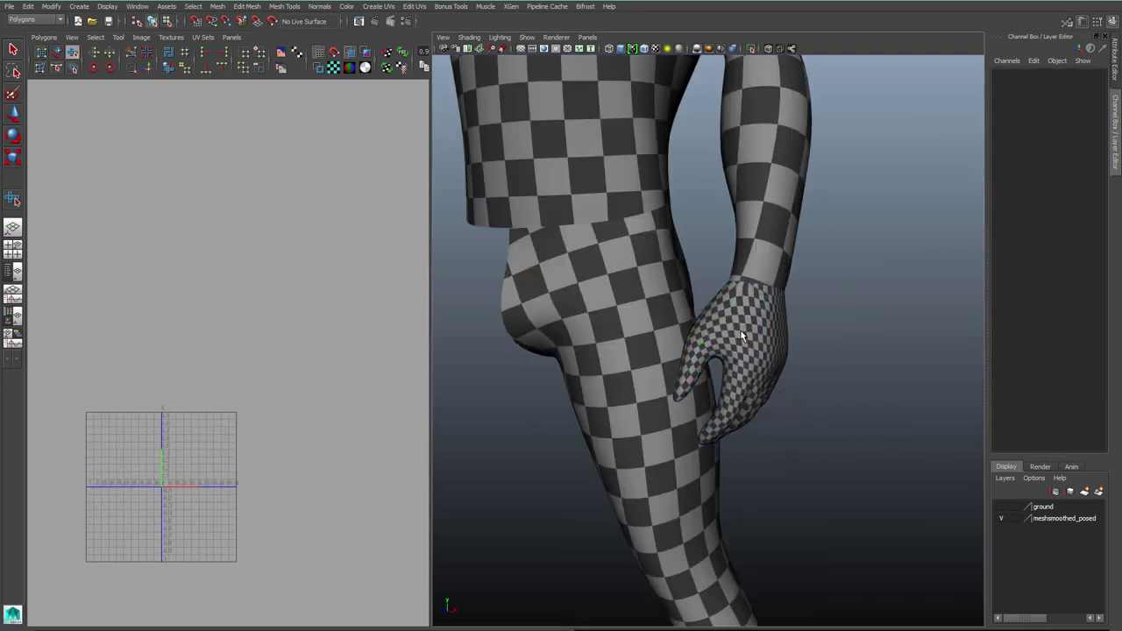
click(740, 331)
right_drag(201, 368, 229, 371)
key(r)
drag(239, 376, 183, 415)
Step: Select the head and neck mesh, frame it and delete its existing UVs
alt+right_drag(760, 350, 679, 342)
alt+middle_drag(655, 219, 666, 421)
right_drag(656, 255, 699, 227)
click(662, 254)
key(f)
right_drag(755, 380, 758, 438)
alt+drag(794, 445, 856, 415)
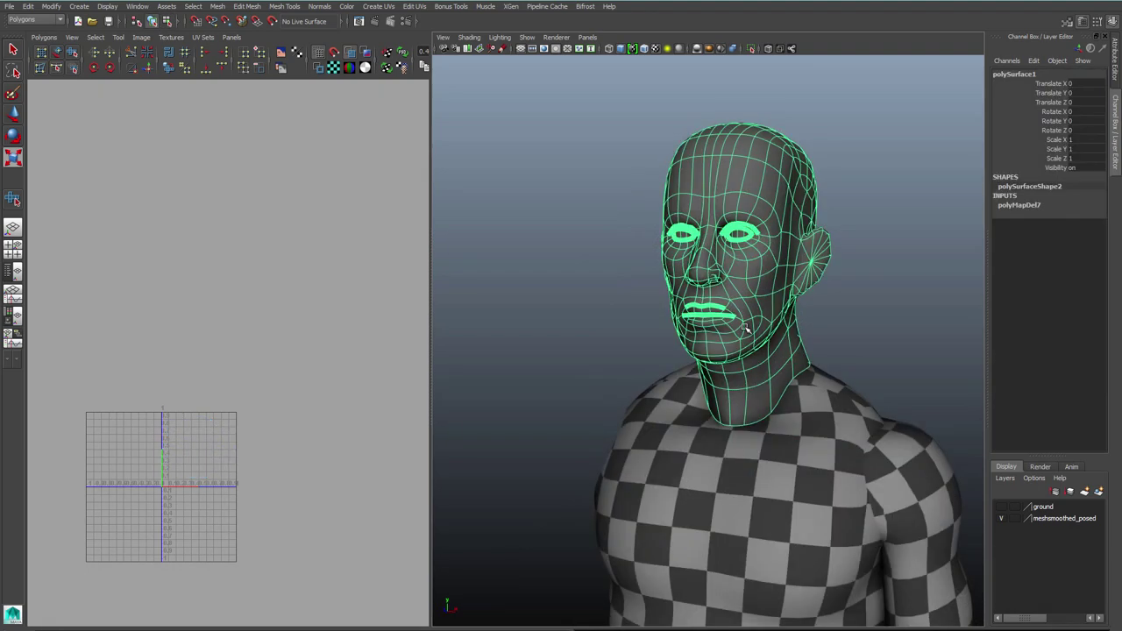
Step: Select all the faces around the neck and planar-project their UVs
right_drag(745, 328, 748, 361)
alt+drag(752, 350, 585, 350)
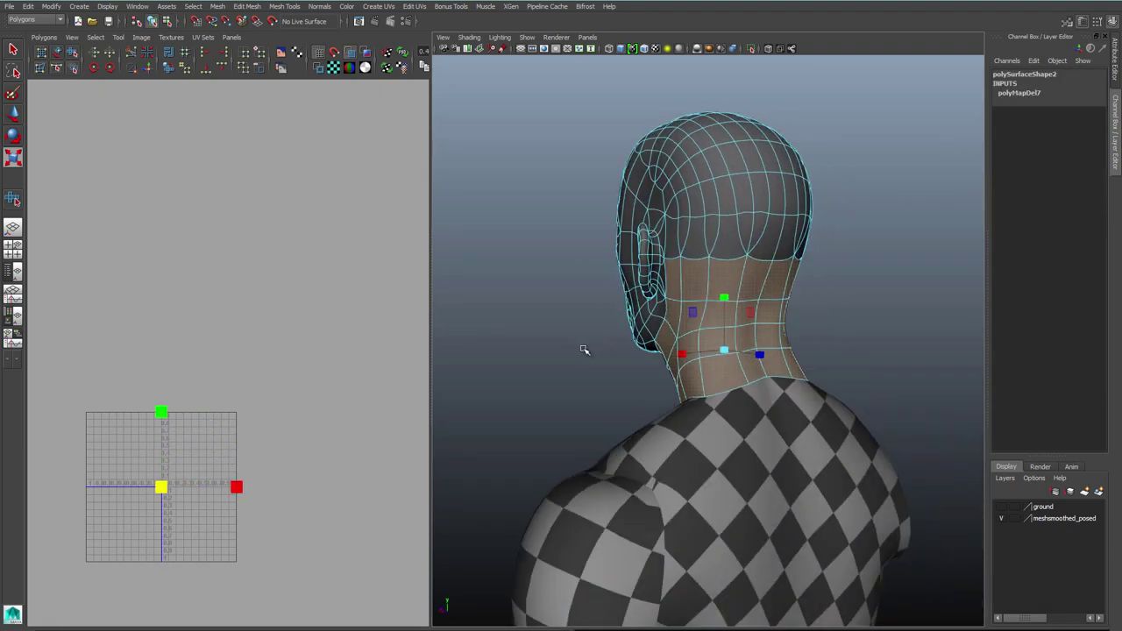
shift+right_drag(227, 398, 225, 373)
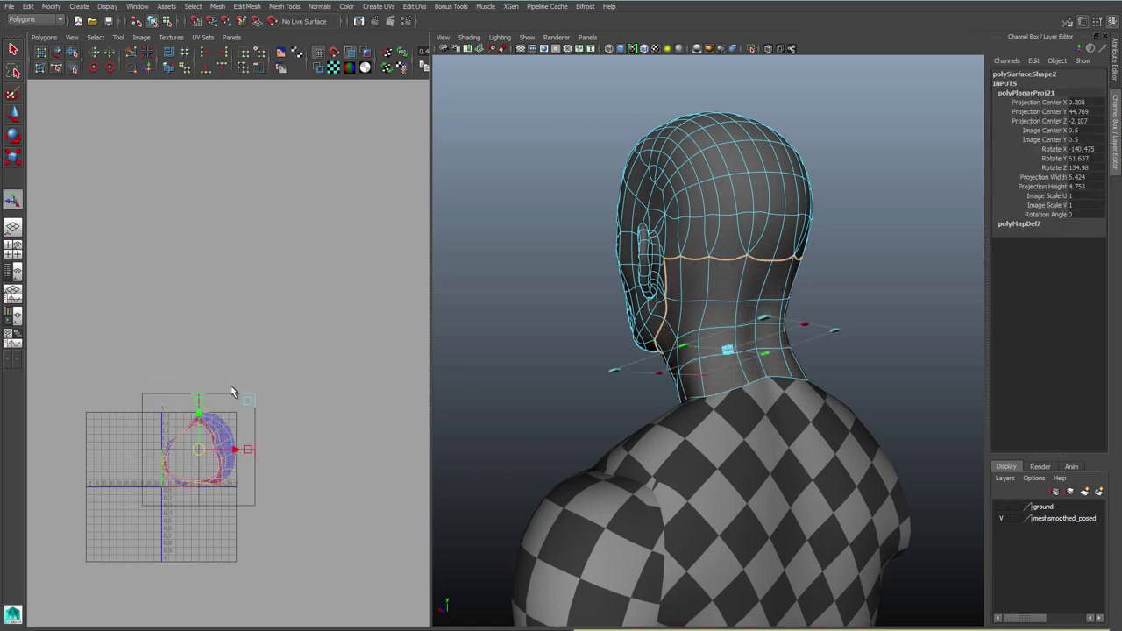
Step: Cut the neck UVs along the vertical edges at the back of the neck and unfold the neck shell
right_drag(775, 270, 777, 246)
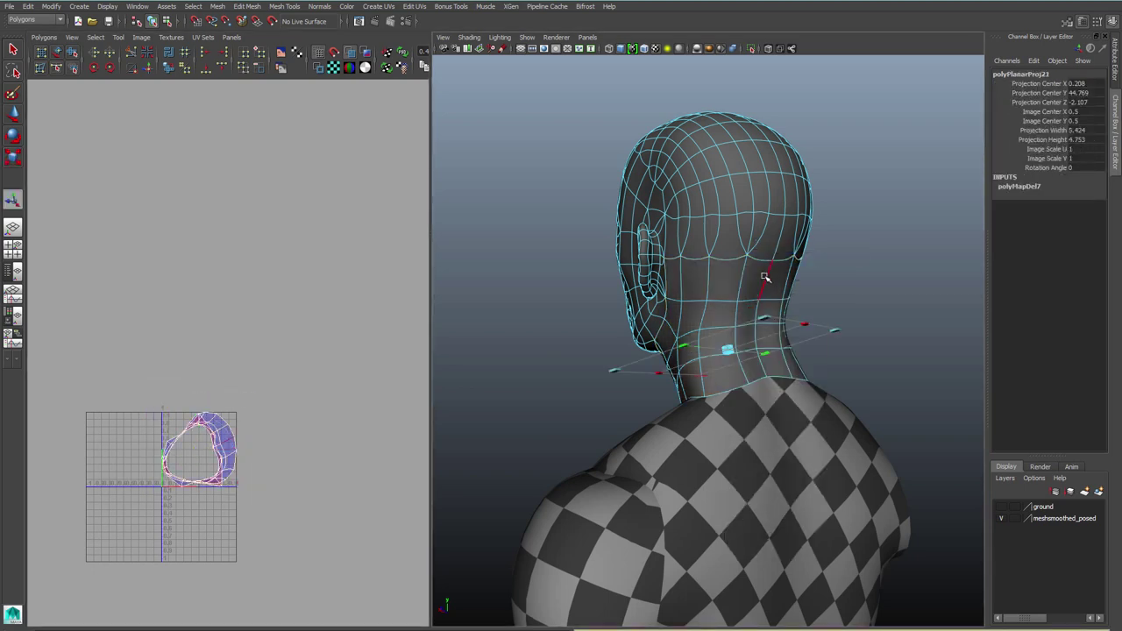
click(765, 281)
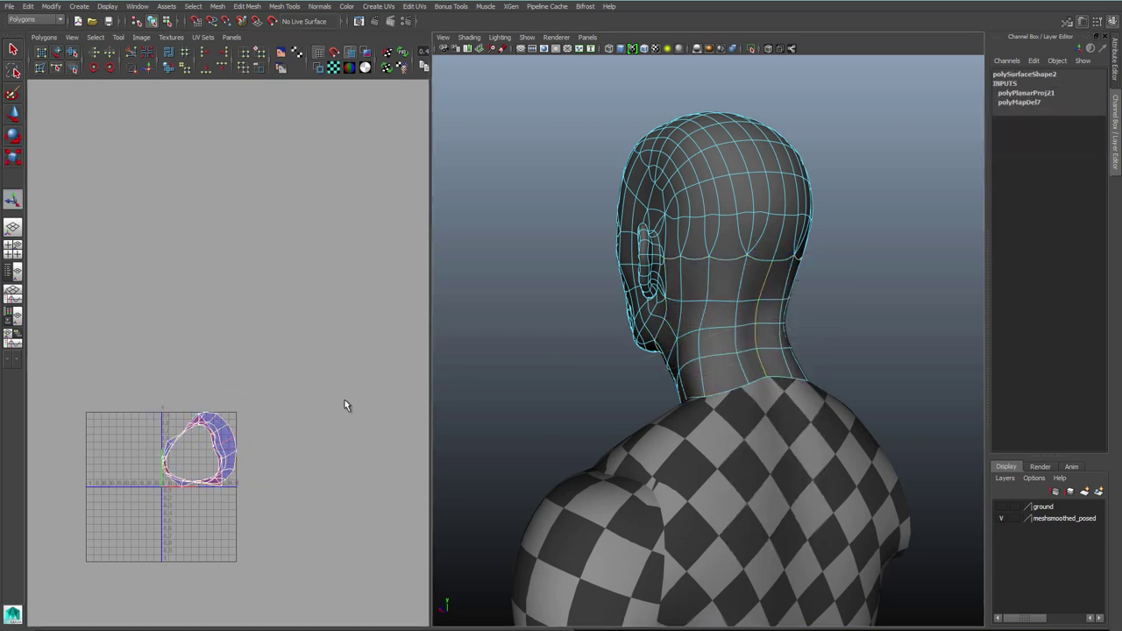
shift+right_drag(315, 408, 278, 407)
right_drag(278, 408, 310, 408)
key(w)
drag(138, 403, 289, 509)
shift+right_drag(307, 423, 308, 394)
key(f)
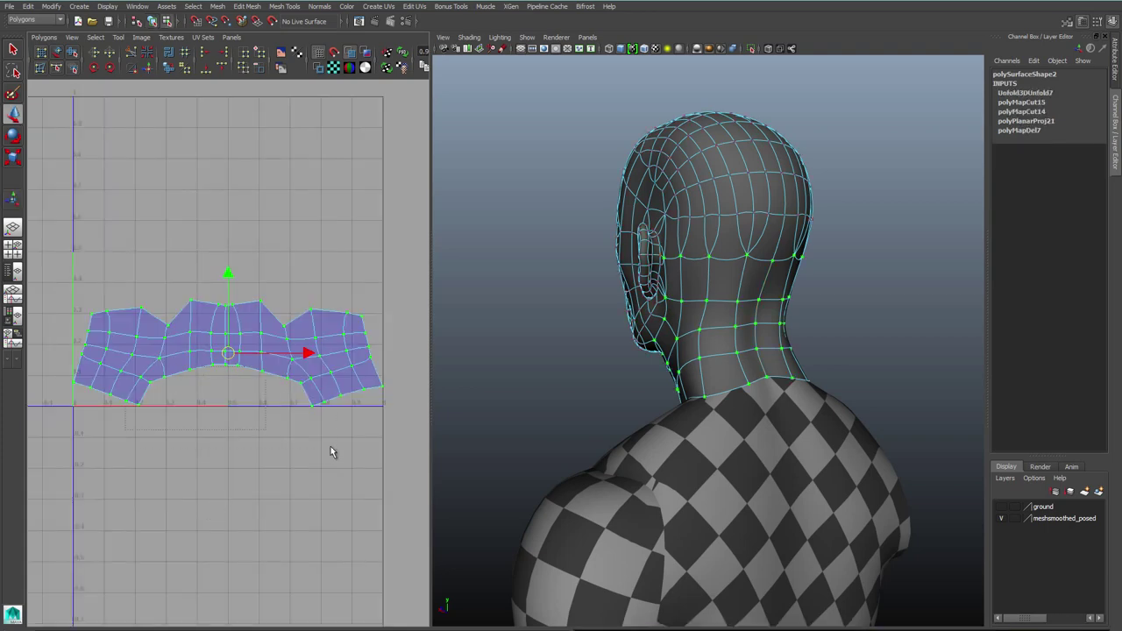
Step: Check which side of the neck shell faces up and flip the shell both vertically and horizontally
alt+drag(697, 348, 235, 366)
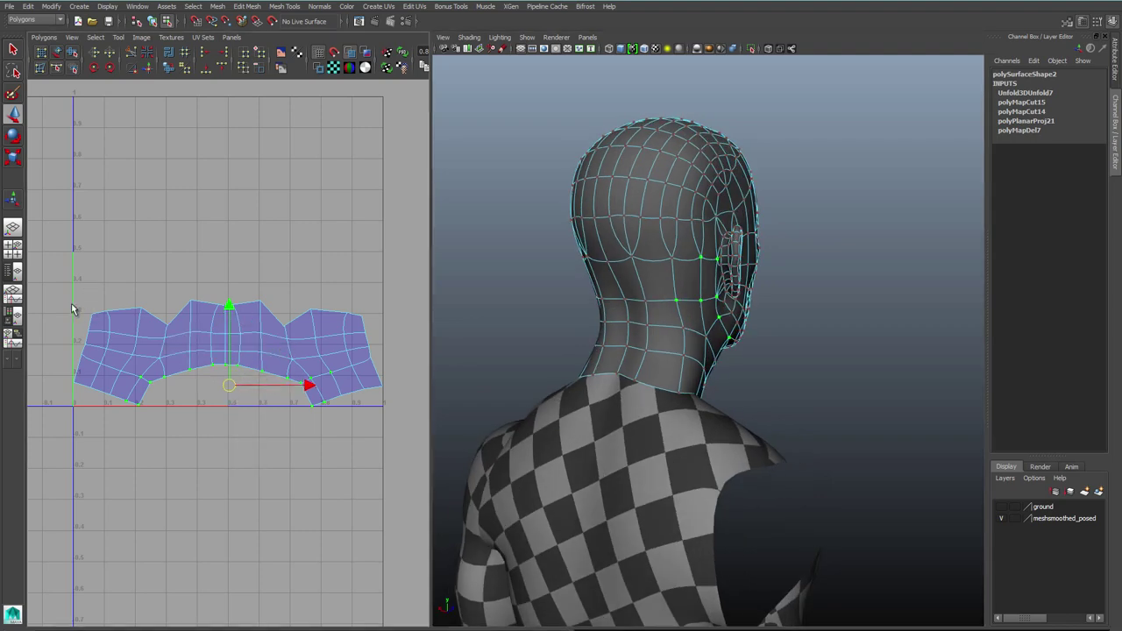
alt+drag(491, 338, 549, 501)
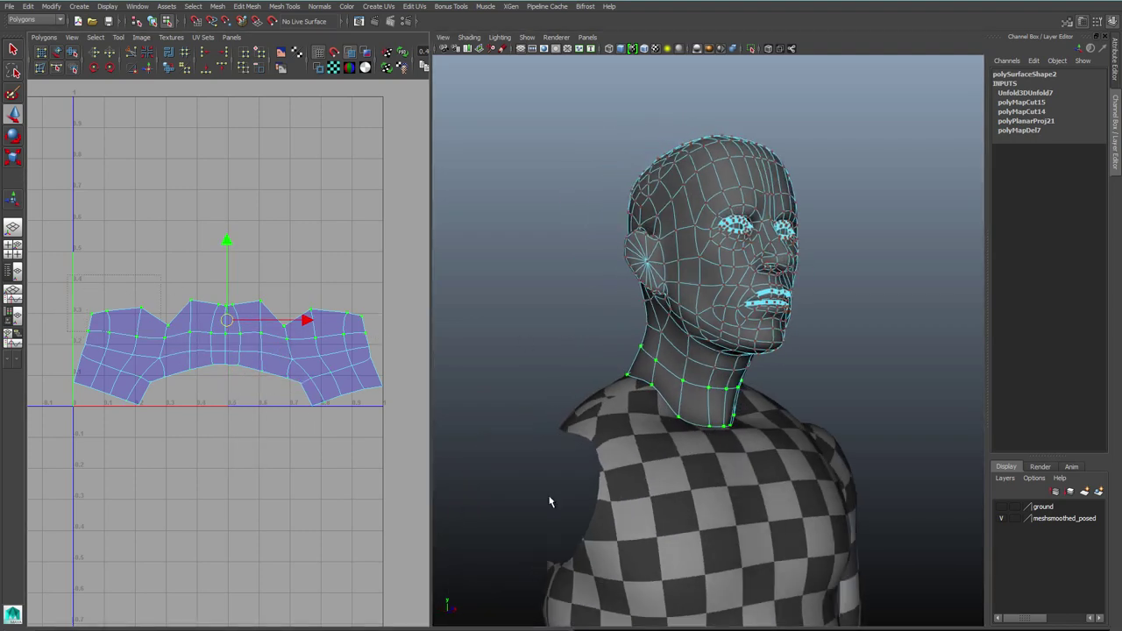
click(111, 55)
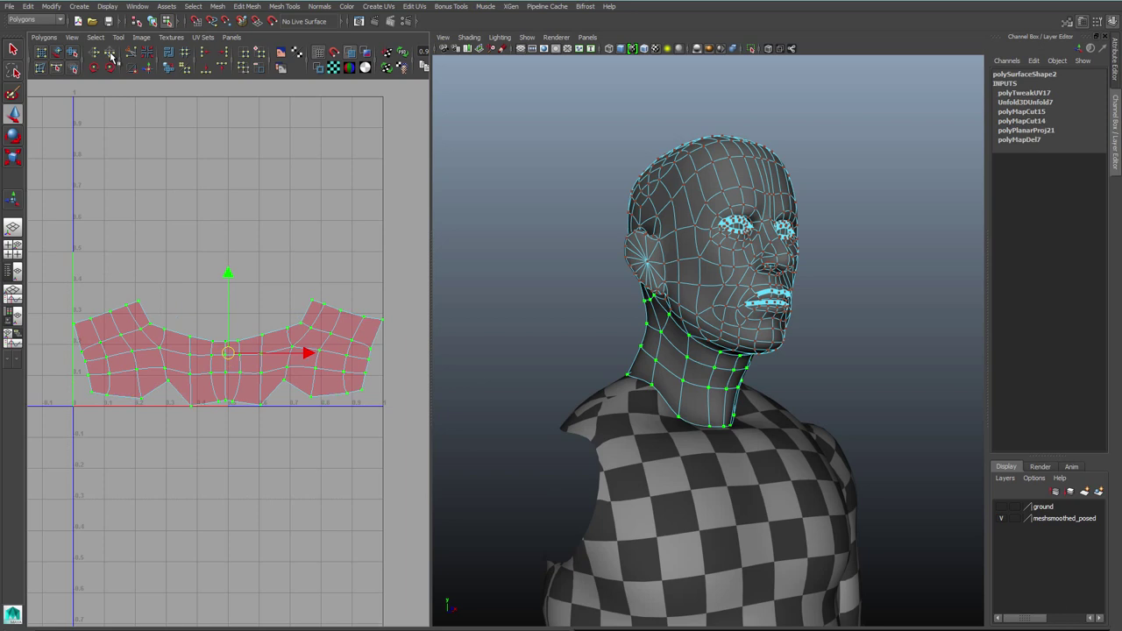
click(96, 54)
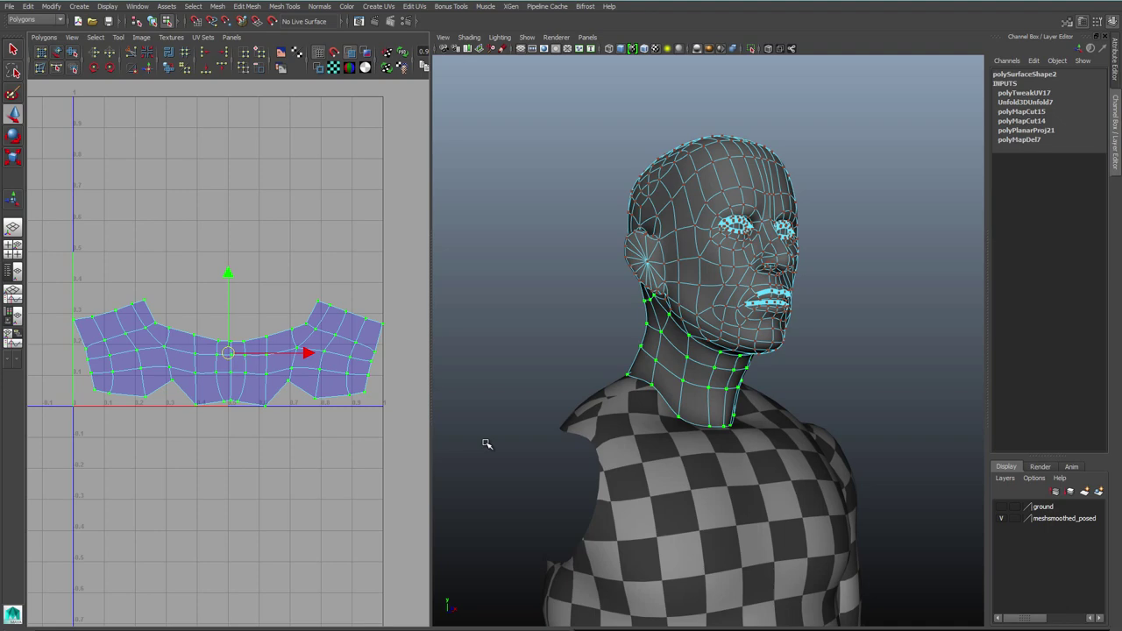
shift+right_drag(330, 381, 192, 434)
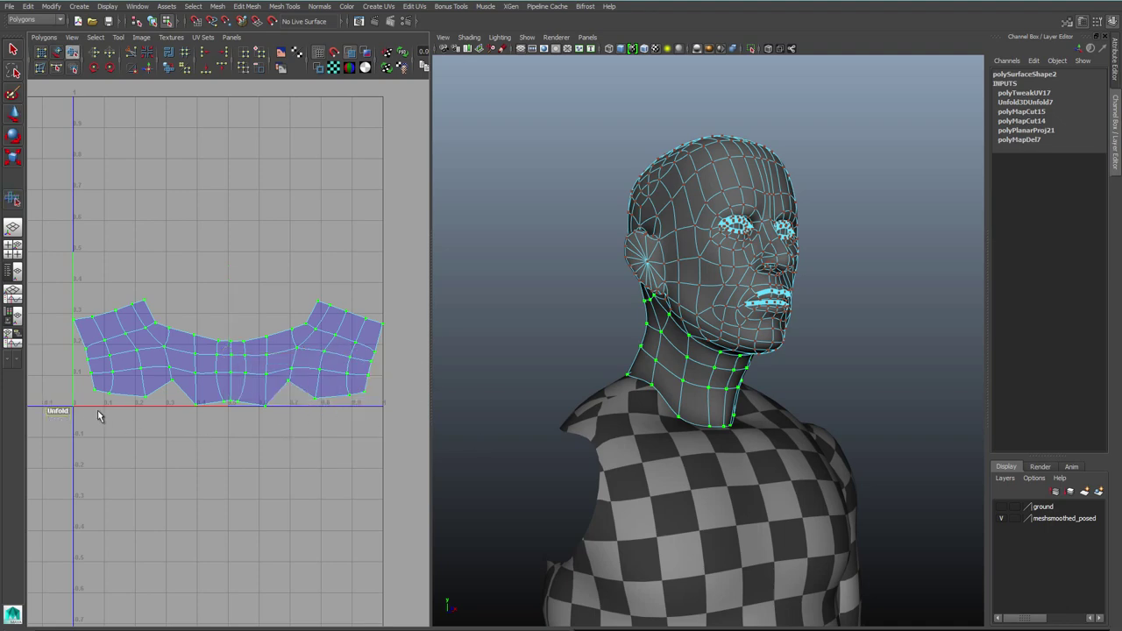
Step: Select the faces of the whole head and leave the neck faces out of the selection
alt+drag(786, 368, 743, 291)
right_drag(743, 290, 743, 319)
key(w)
alt+middle_drag(263, 289, 274, 327)
drag(636, 137, 846, 349)
ctrl+drag(846, 355, 606, 443)
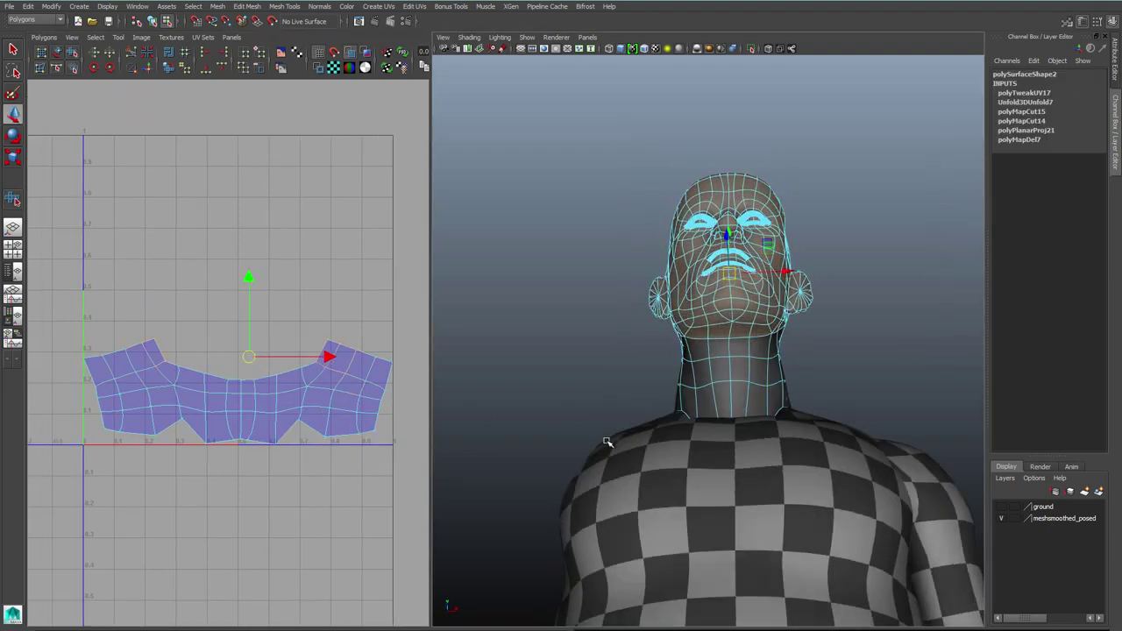
alt+drag(789, 350, 605, 421)
ctrl+drag(847, 283, 779, 320)
alt+drag(885, 368, 688, 377)
Step: Planar-project the head faces from the front, move the shell above the neck shell and rotate it upright
alt+middle_drag(306, 308, 327, 396)
drag(263, 379, 276, 256)
key(e)
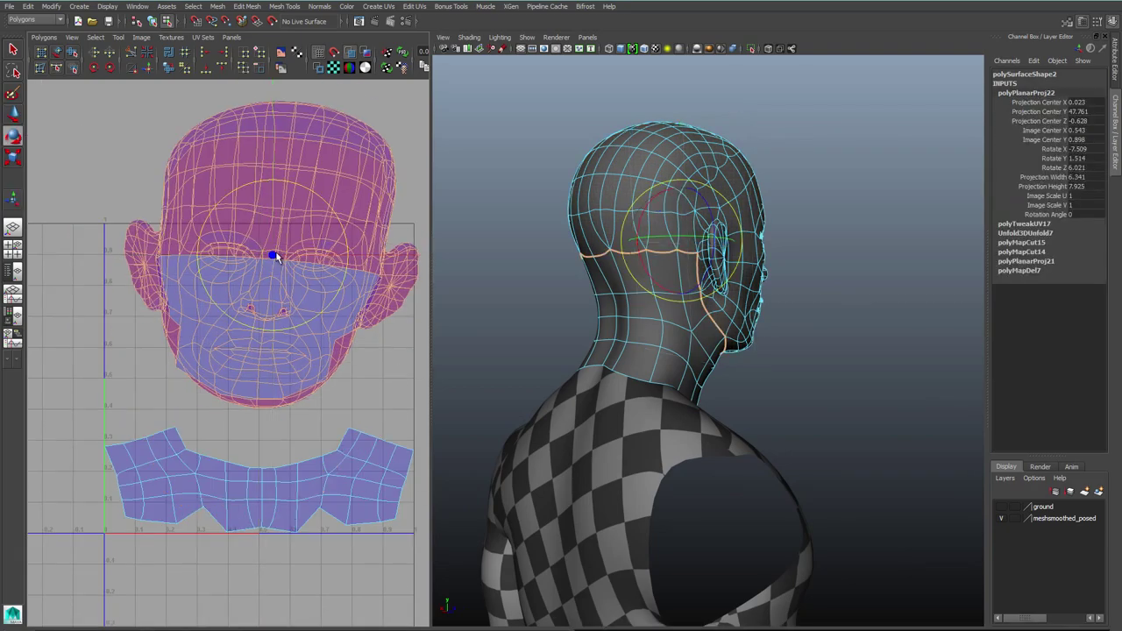
drag(347, 263, 345, 246)
key(q)
Step: Cut the head UVs along the vertical centre edges from the nape over the back of the head
alt+drag(619, 203, 688, 290)
right_drag(678, 334, 676, 310)
click(676, 311)
shift+double_click(675, 147)
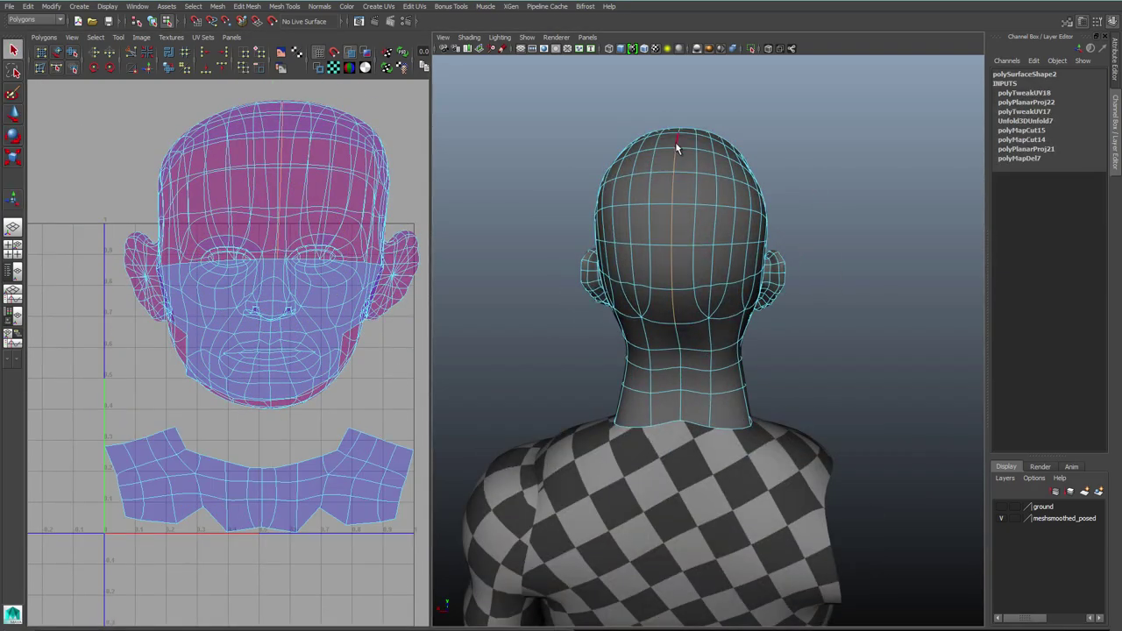
alt+drag(859, 158, 693, 219)
alt+drag(750, 158, 657, 131)
shift+right_drag(303, 248, 351, 249)
Step: Select all UVs of the head shell and unfold them with the ears and face spread flat
right_drag(291, 244, 333, 245)
click(323, 257)
ctrl+right_drag(323, 257, 324, 260)
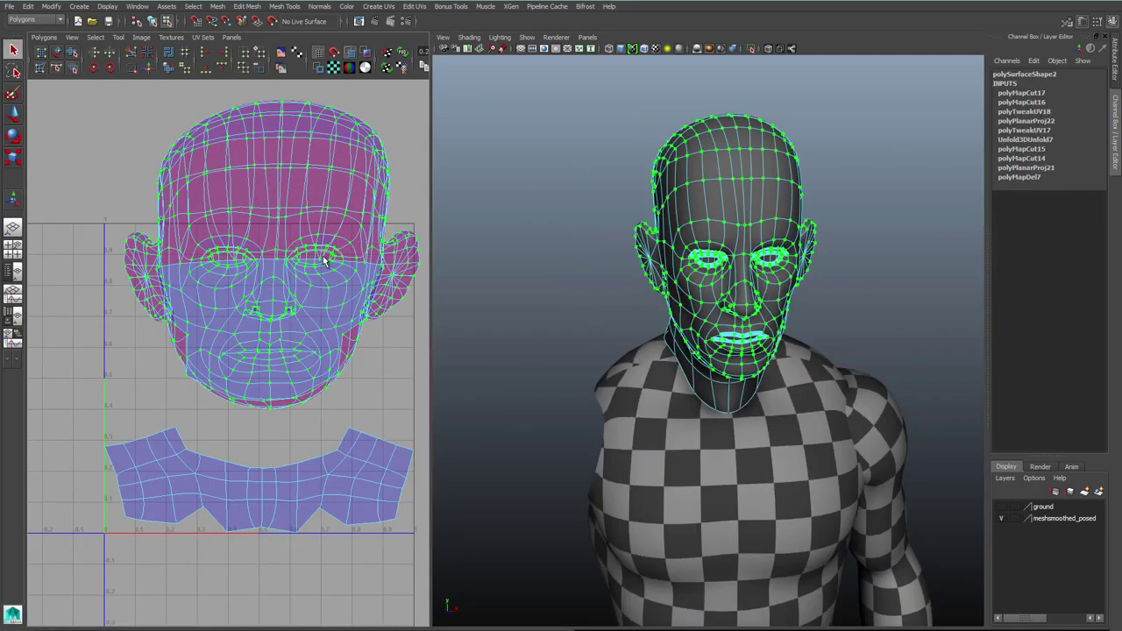
click(72, 53)
drag(103, 415, 347, 422)
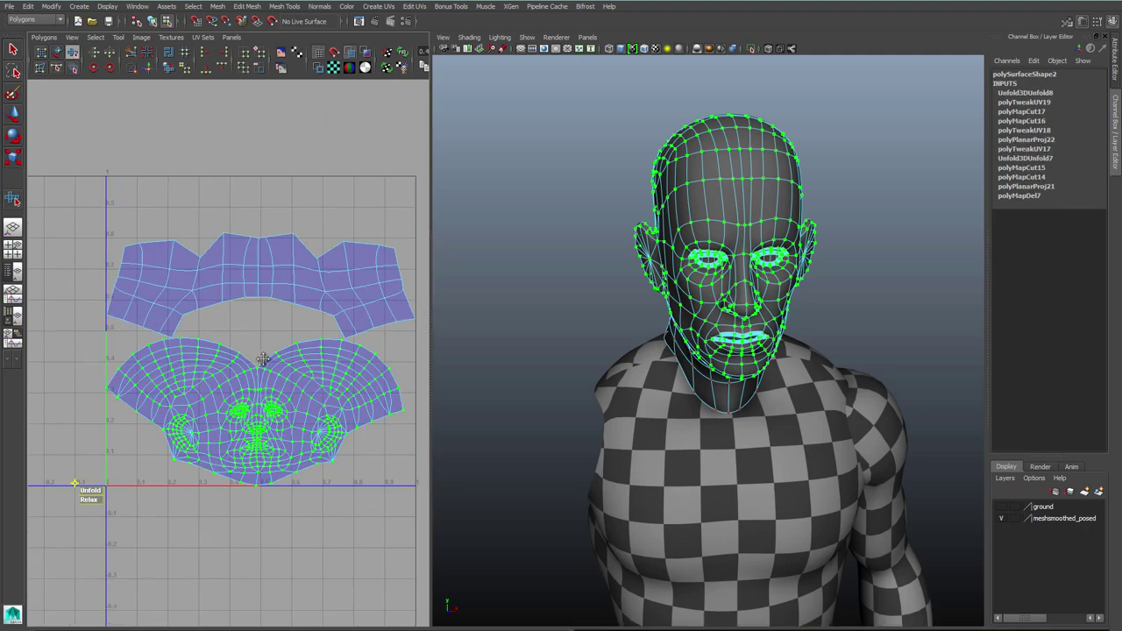
Step: Sew the centre seam on top of the head shell back together
scroll(263, 342, up, 5)
click(239, 332)
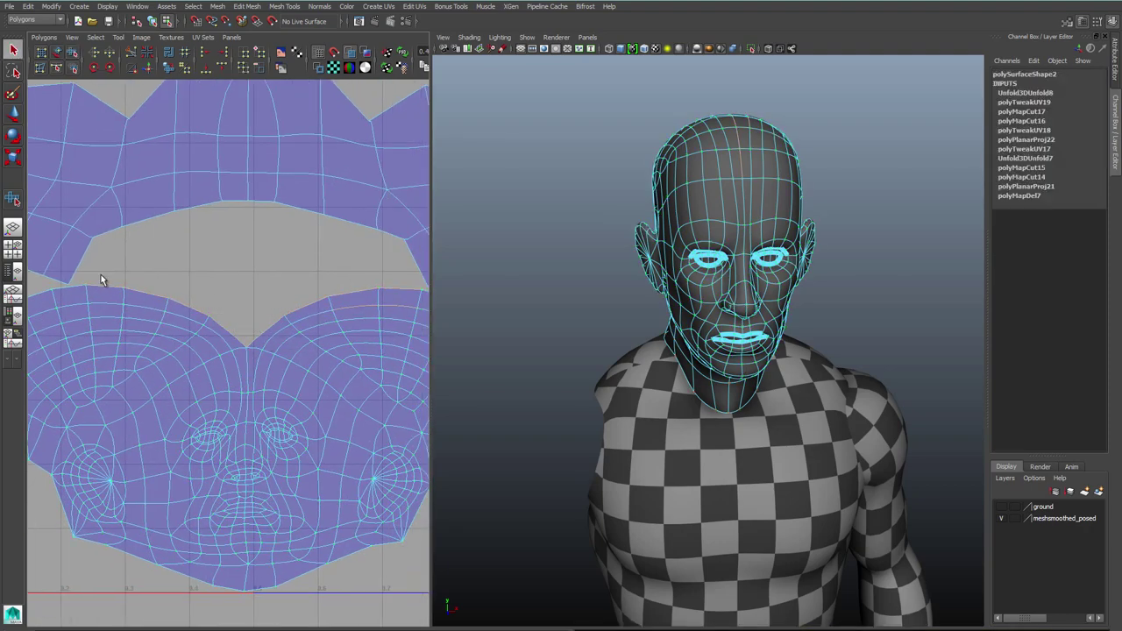
alt+drag(693, 326, 653, 385)
shift+right_drag(321, 290, 322, 328)
Step: Cut the head UVs along the edges from both temples back above the ears and unfold the shell
alt+drag(775, 267, 706, 209)
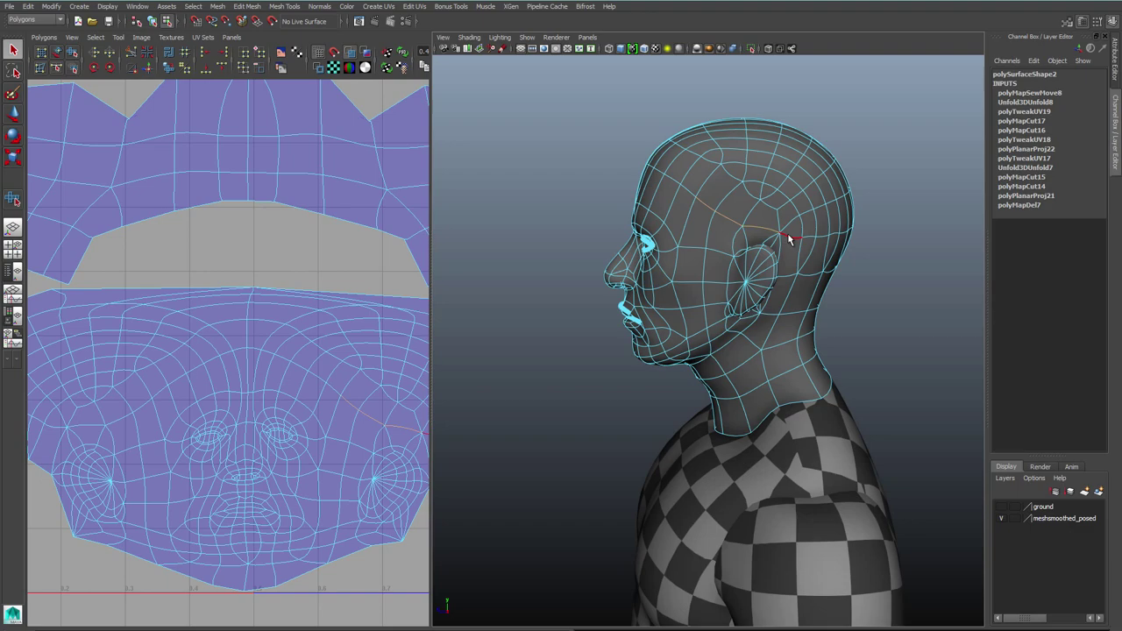
alt+drag(789, 239, 674, 202)
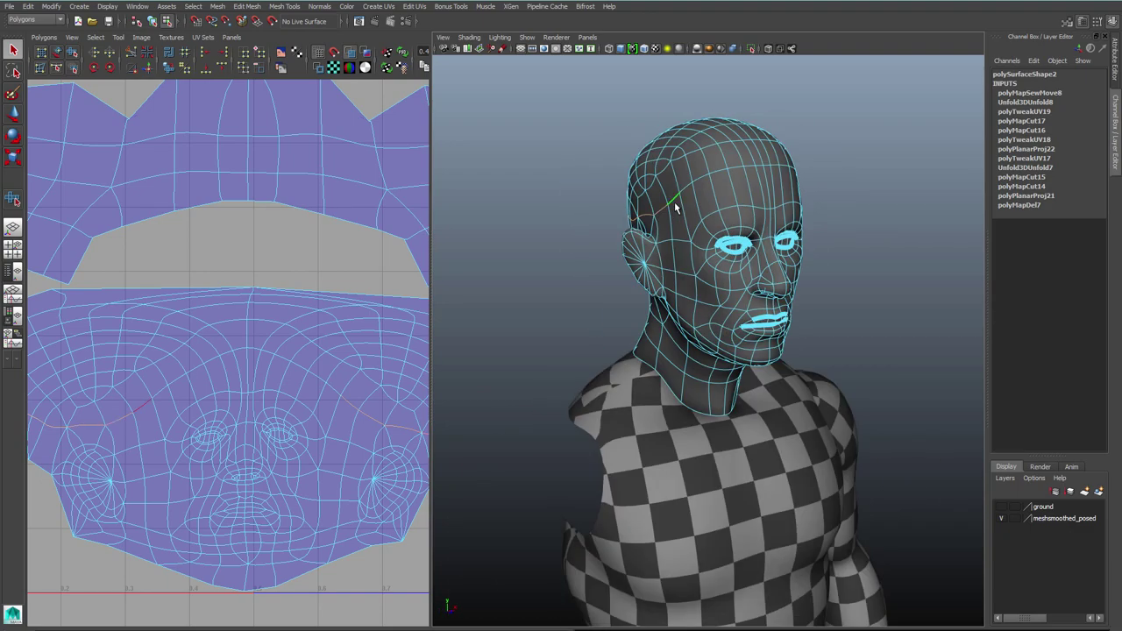
shift+right_drag(372, 398, 341, 397)
scroll(346, 397, down, 3)
drag(231, 398, 309, 498)
ctrl+right_drag(325, 418, 370, 402)
shift+right_drag(323, 371, 324, 355)
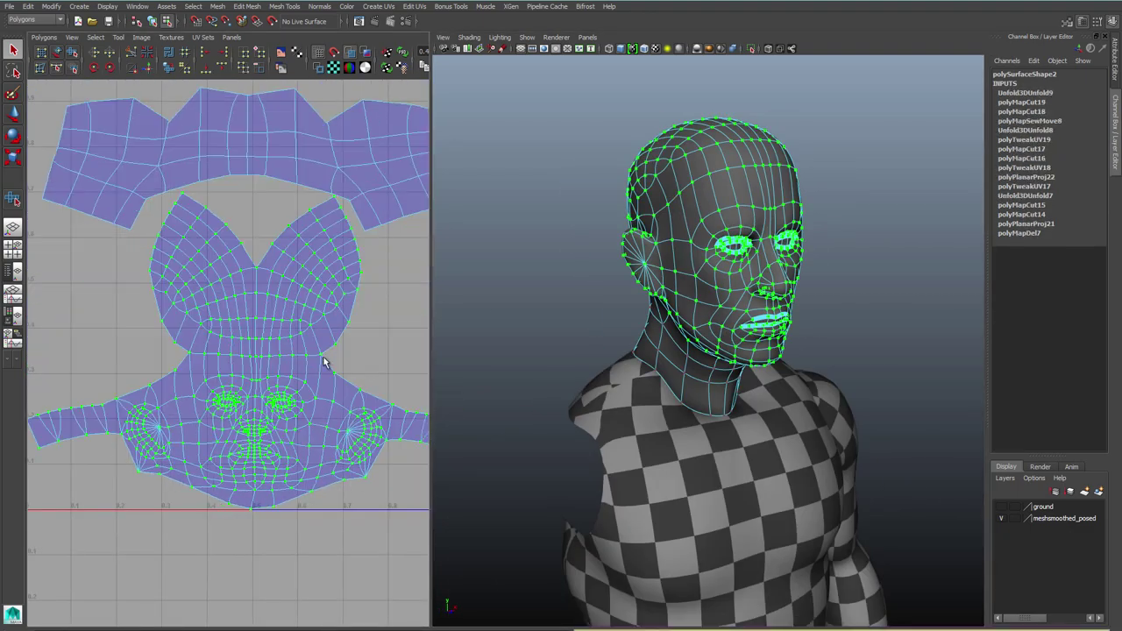
Step: Sew the two split halves of the scalp together along the centre seam and unfold the head shell
alt+middle_drag(324, 357, 258, 381)
right_drag(174, 293, 170, 264)
drag(131, 223, 238, 316)
shift+right_drag(238, 316, 237, 351)
alt+middle_drag(186, 309, 205, 301)
ctrl+right_drag(205, 302, 246, 298)
shift+right_drag(247, 331, 246, 302)
Step: Try to cut the head UVs along the edge rows at both sides of the scalp
alt+drag(754, 184, 717, 175)
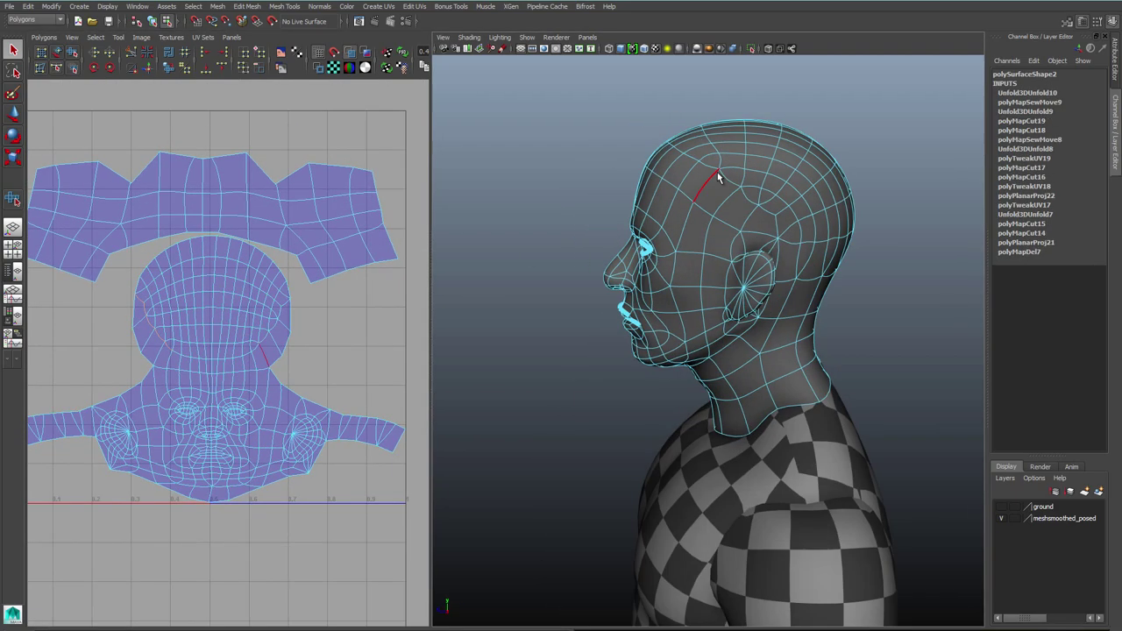
alt+drag(653, 249, 778, 193)
shift+right_drag(328, 368, 277, 378)
shift+right_drag(331, 373, 281, 377)
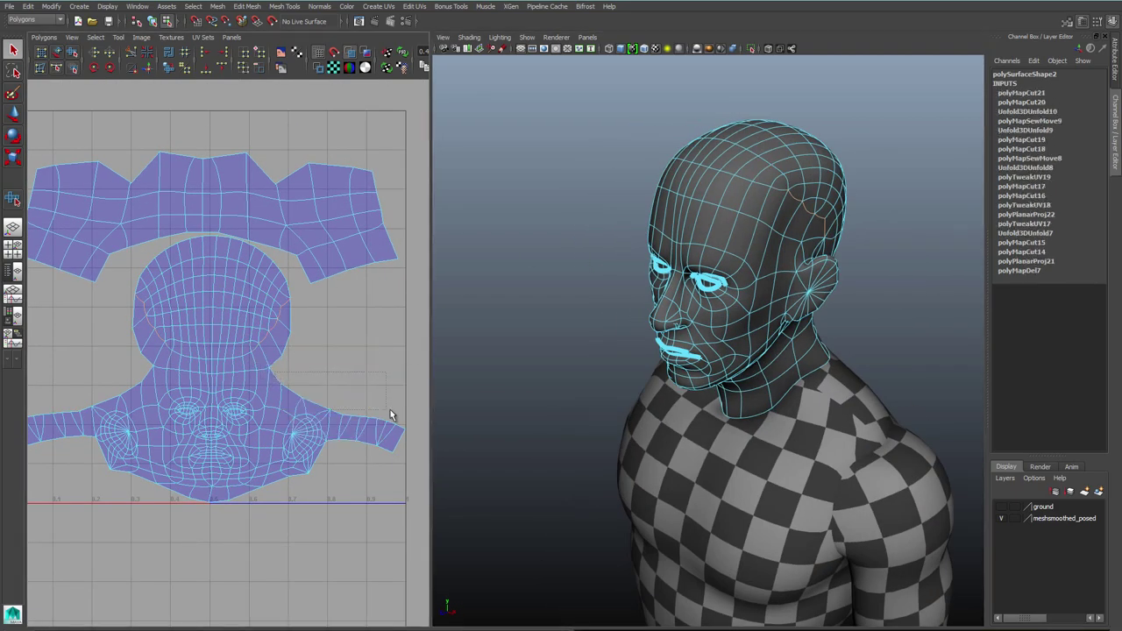
Step: Unfold the head shell again and display the checker pattern to inspect the face, scalp and neck for distortion
alt+middle_drag(166, 418, 281, 410)
shift+right_drag(298, 397, 319, 364)
alt+middle_drag(412, 440, 239, 431)
alt+drag(490, 400, 194, 242)
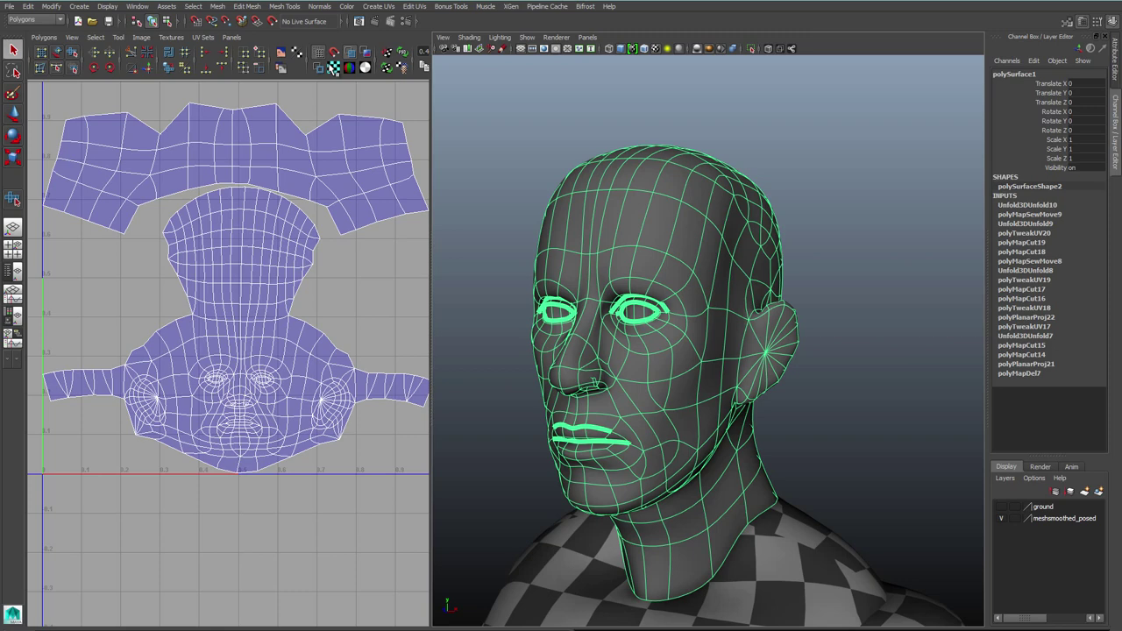
click(333, 68)
alt+drag(593, 382, 863, 394)
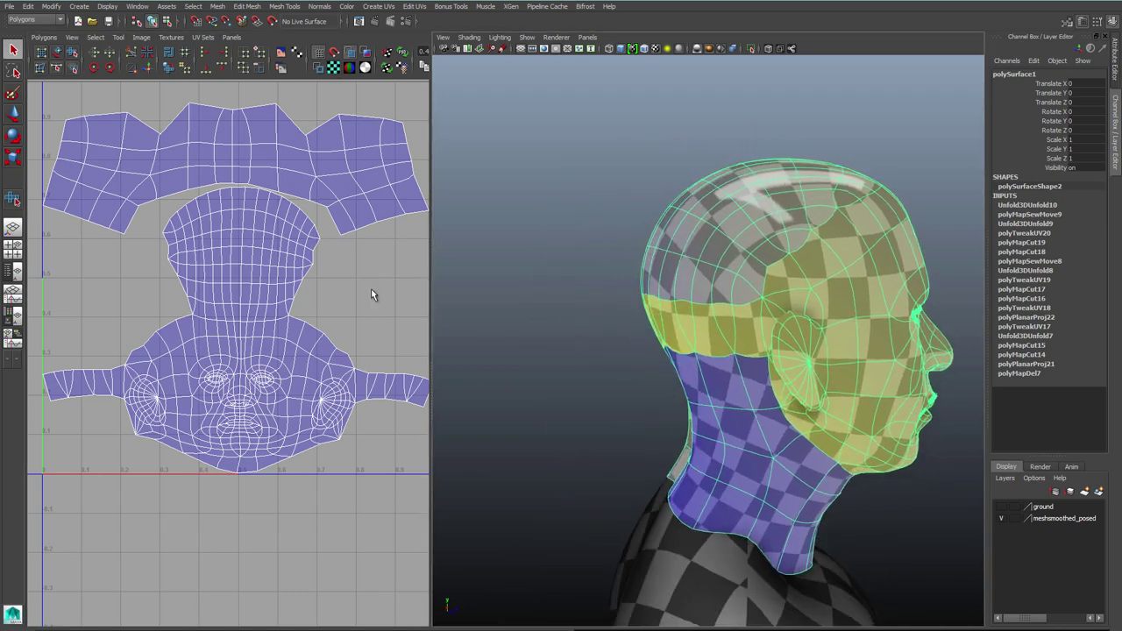
Step: Select the neck UV shell and flip it both vertically and horizontally
right_drag(252, 158, 252, 132)
drag(125, 419, 359, 502)
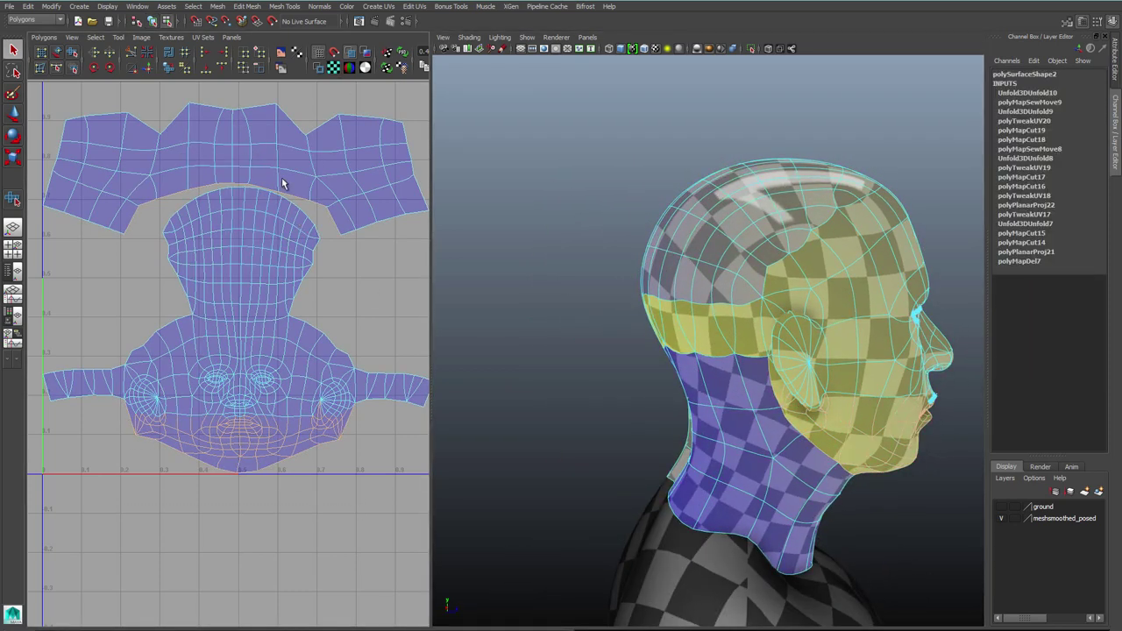
click(276, 143)
click(111, 54)
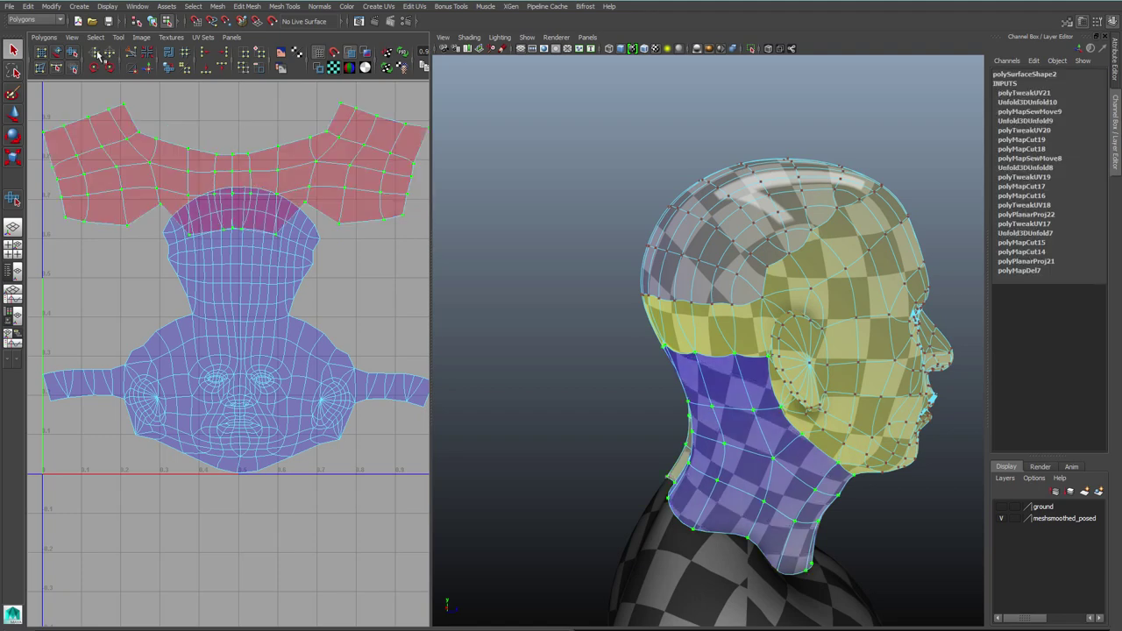
click(95, 53)
Step: Move the flipped neck shell below the chin and sew it to the jaw edges of the head shell
key(w)
drag(239, 147, 266, 483)
alt+middle_drag(274, 399, 286, 288)
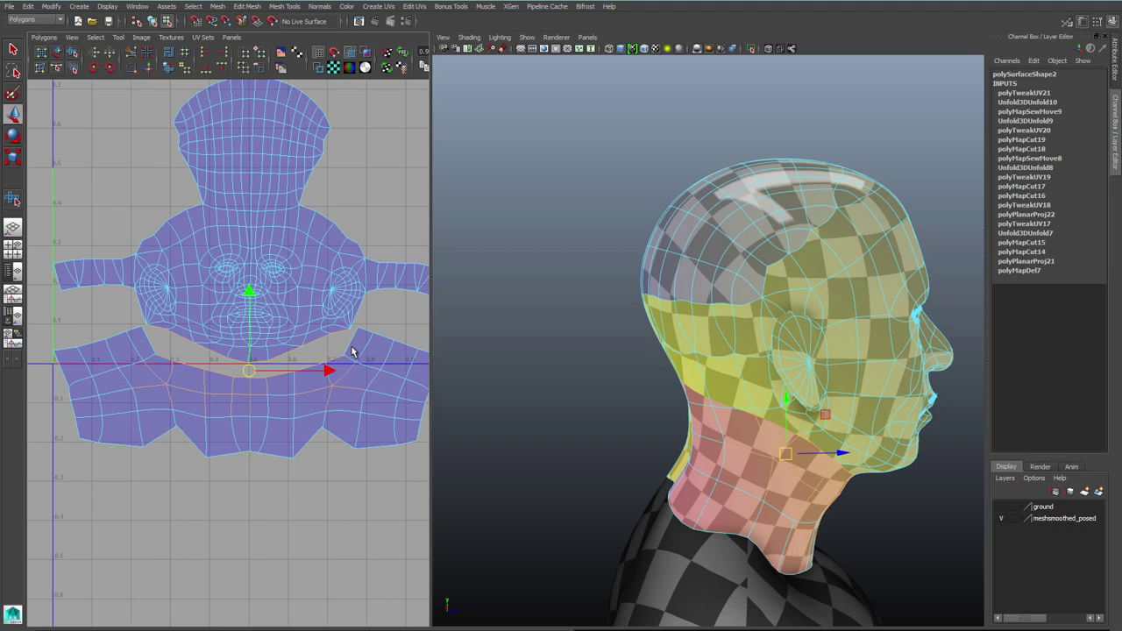
shift+right_drag(166, 351, 191, 344)
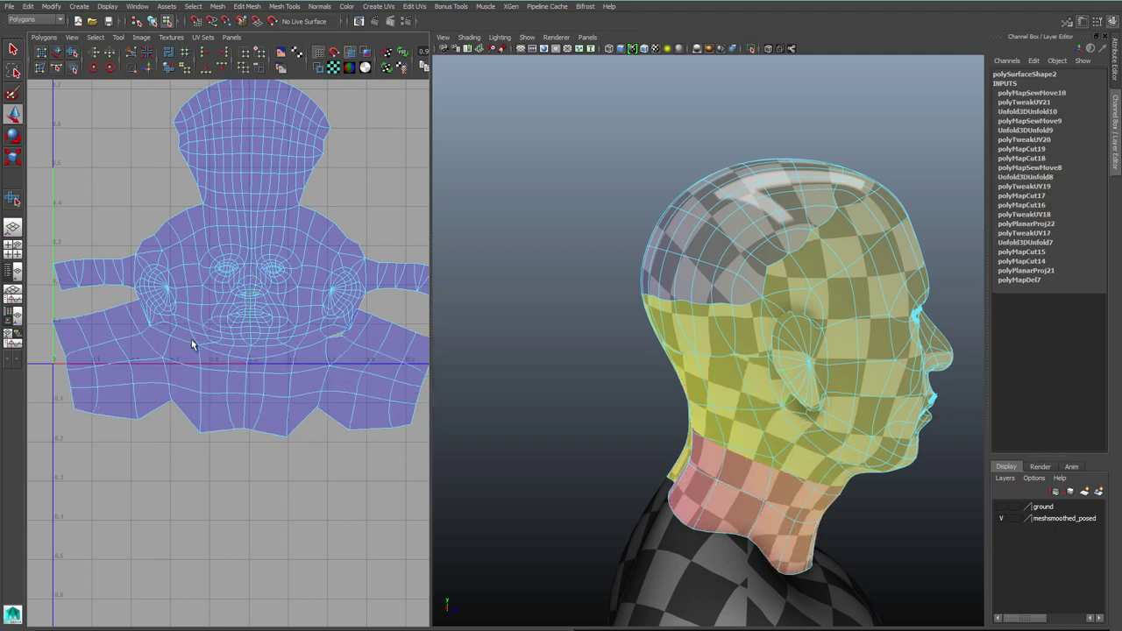
Step: Turn off the checker display and cut the head UVs along the edge loops around both ears
scroll(745, 393, up, 3)
alt+drag(811, 430, 772, 356)
click(693, 372)
click(333, 67)
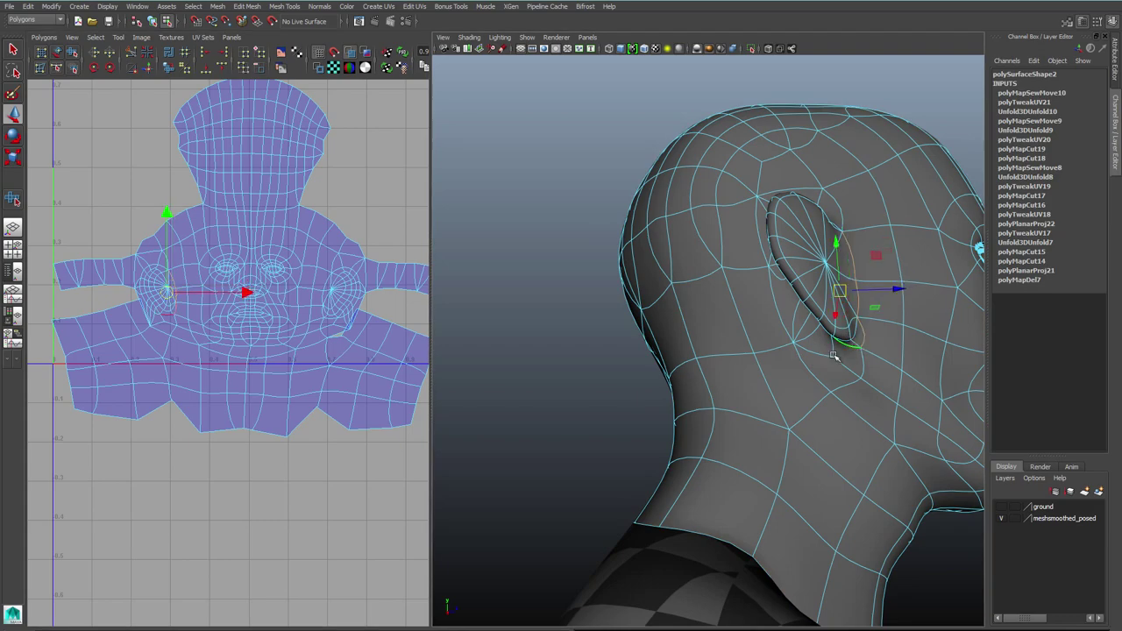
alt+drag(834, 355, 672, 330)
shift+double_click(571, 392)
alt+drag(647, 388, 303, 370)
shift+right_drag(301, 363, 262, 368)
shift+right_drag(305, 365, 267, 368)
Step: Move both ear UV shells out of the head shell to empty areas on either side of the scalp
right_drag(346, 283, 377, 286)
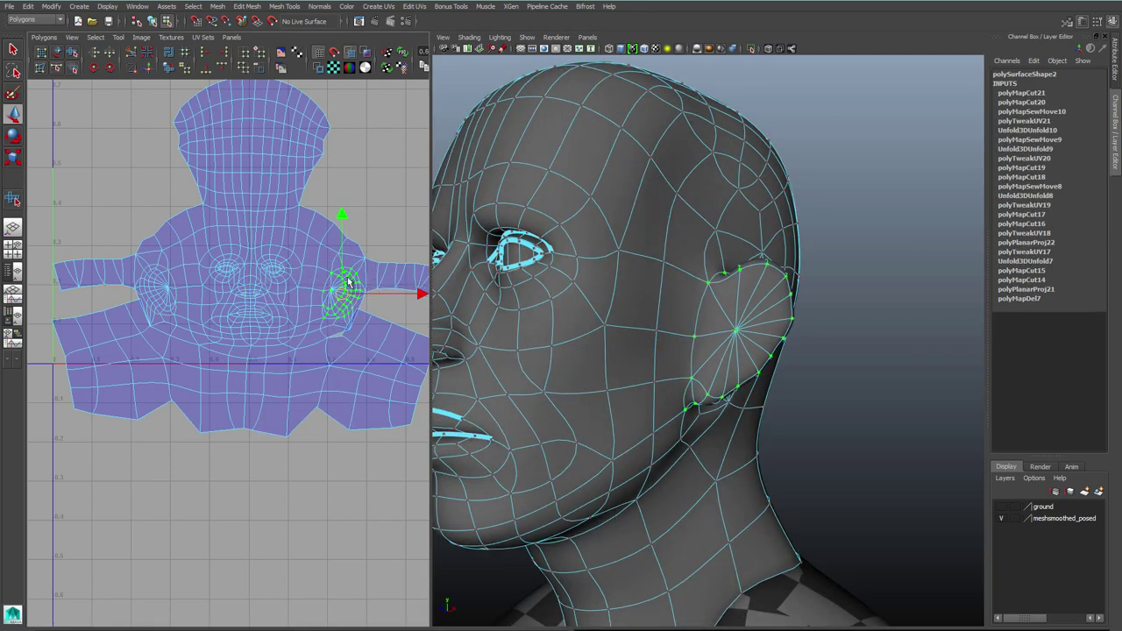
drag(348, 282, 384, 171)
click(161, 301)
drag(162, 300, 128, 173)
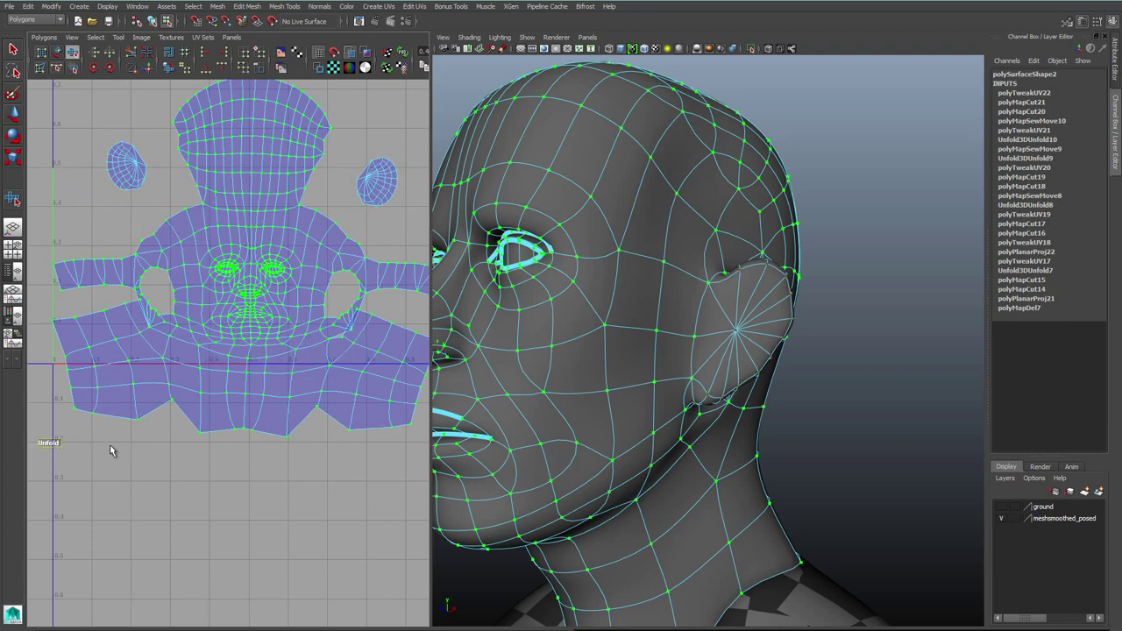
Step: Try to unfold the joined head and neck shell without the ears
shift+right_drag(250, 404, 305, 403)
alt+middle_drag(307, 256, 285, 395)
key(ctrl+z)
alt+right_drag(286, 394, 219, 403)
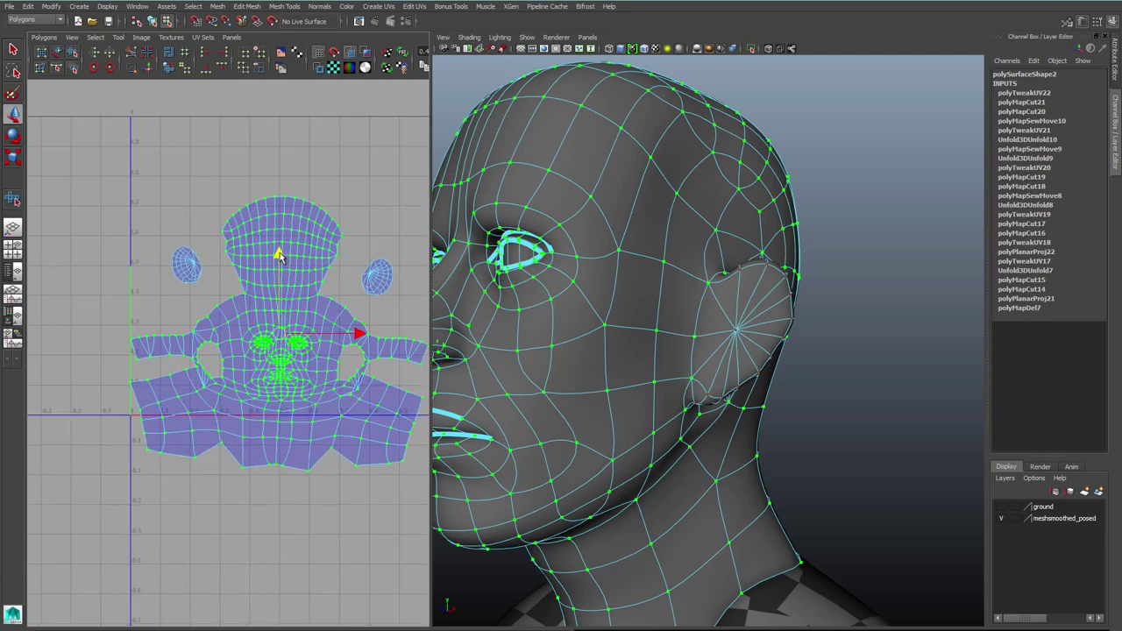
click(351, 285)
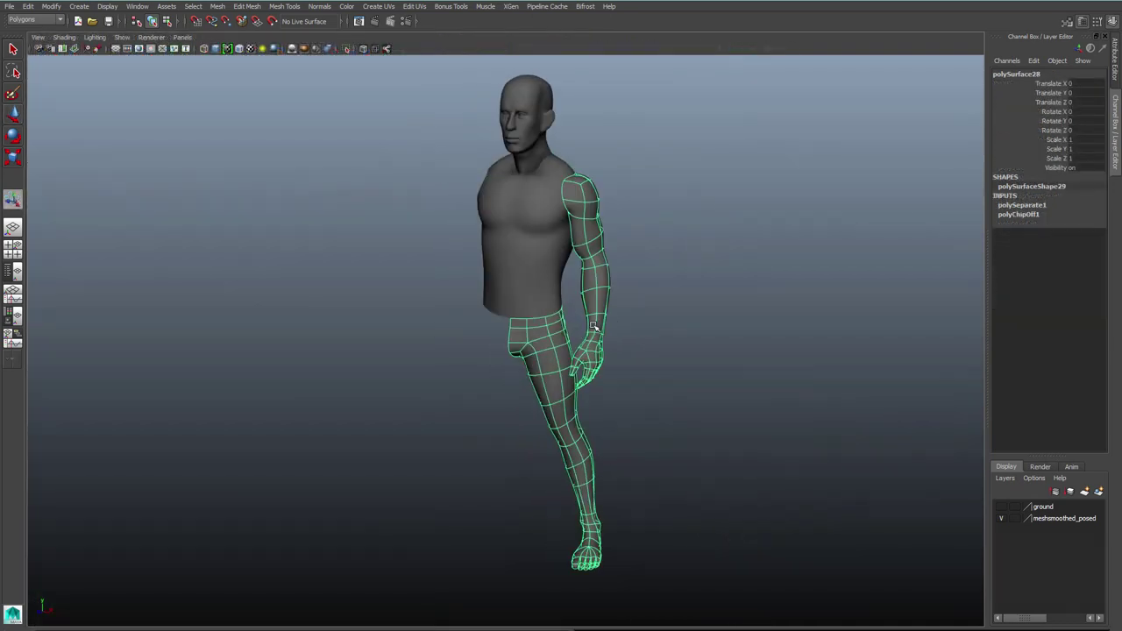
Step: Duplicate the arm-and-leg mesh and mirror the copy to the other side of the body with Scale X -1
key(w)
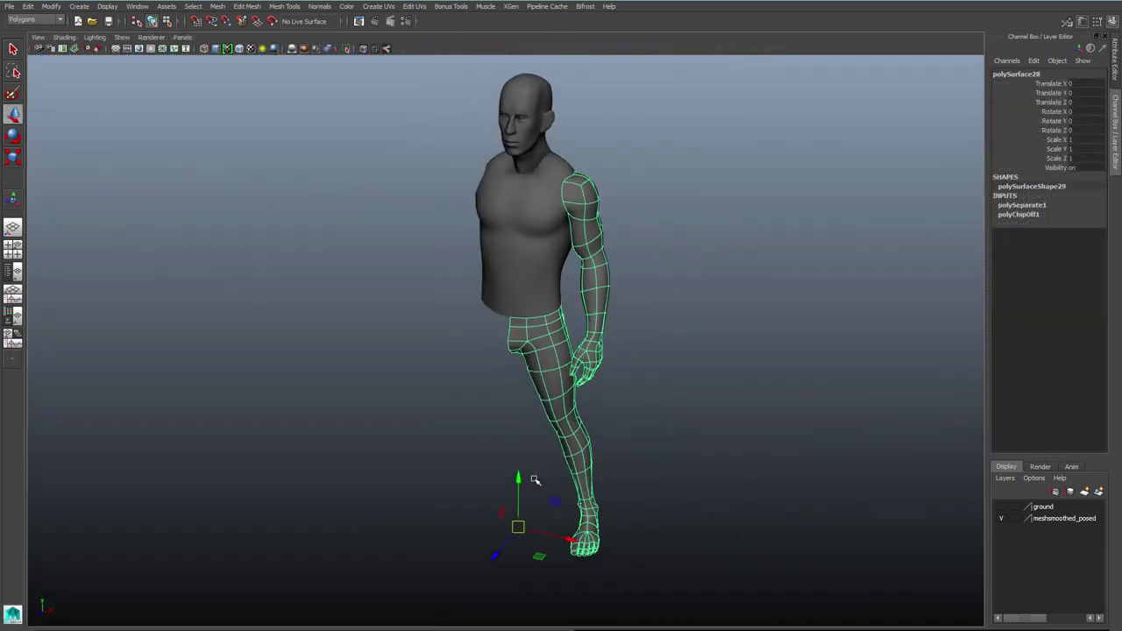
alt+drag(541, 377, 571, 392)
alt+drag(687, 335, 674, 326)
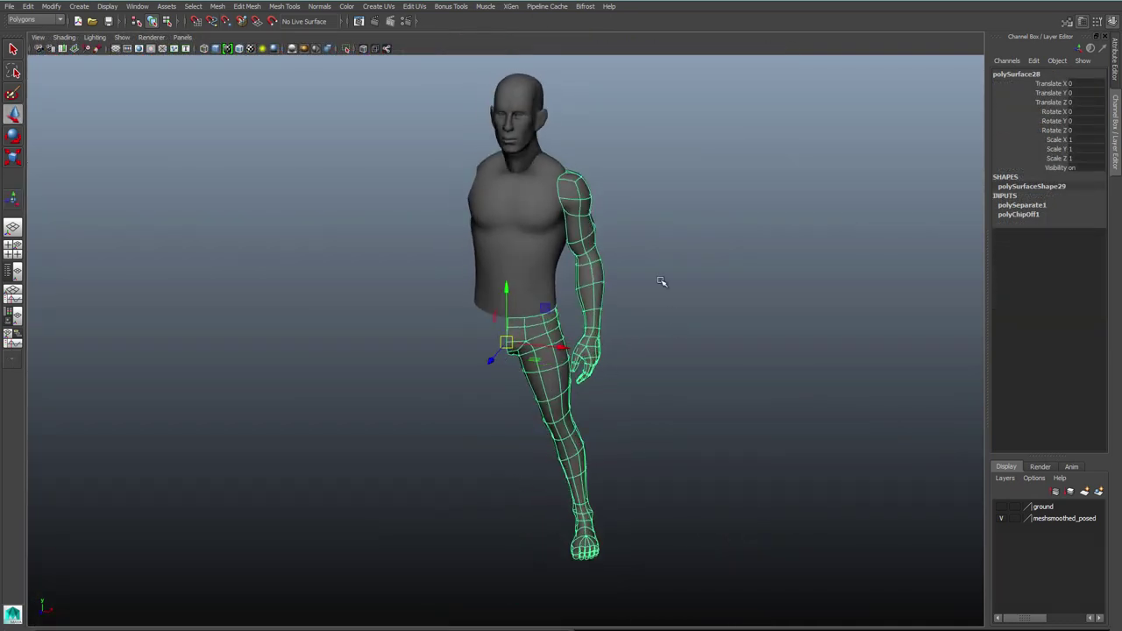
key(ctrl+d)
drag(558, 349, 447, 339)
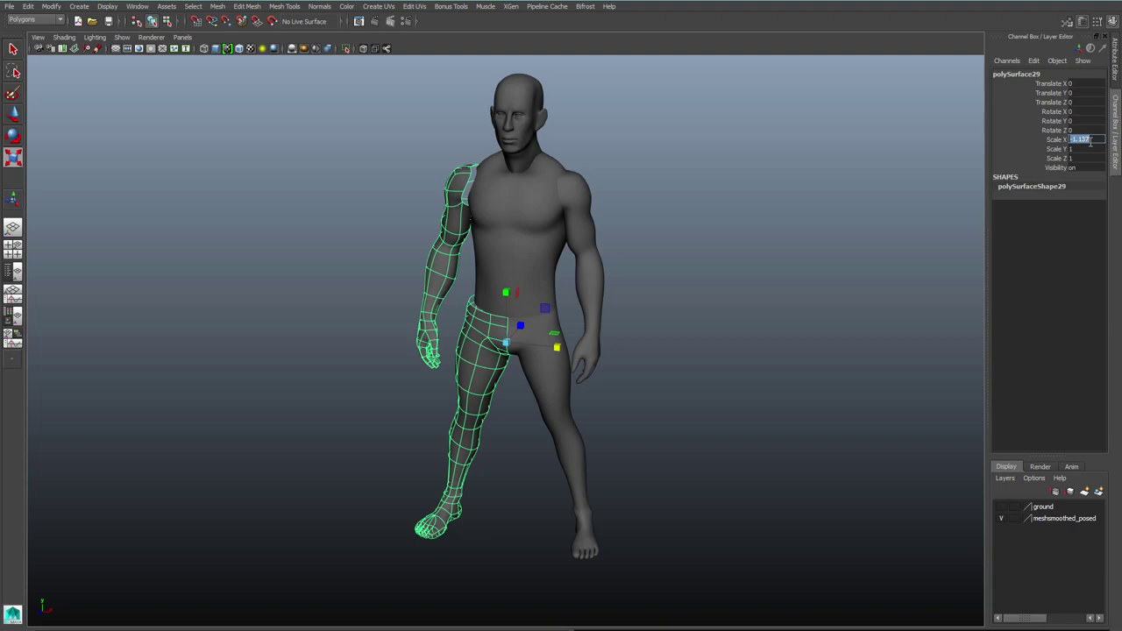
text(-1)
key(Return)
alt+drag(694, 278, 683, 275)
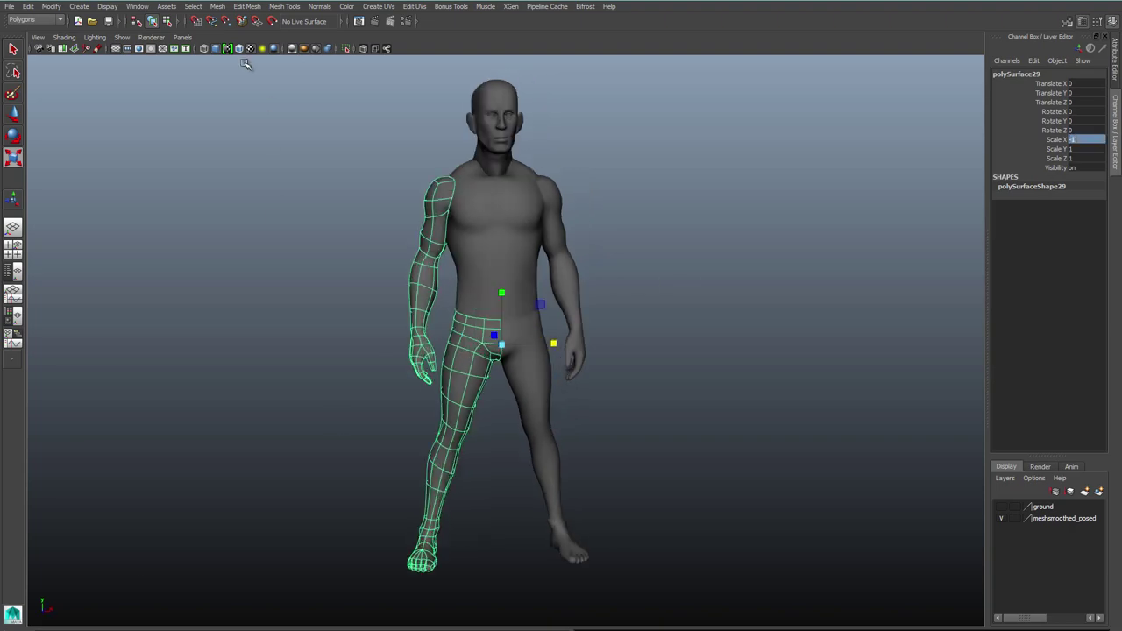
Step: Open the UV Texture Editor and turn on shaded UVs
click(137, 7)
click(162, 158)
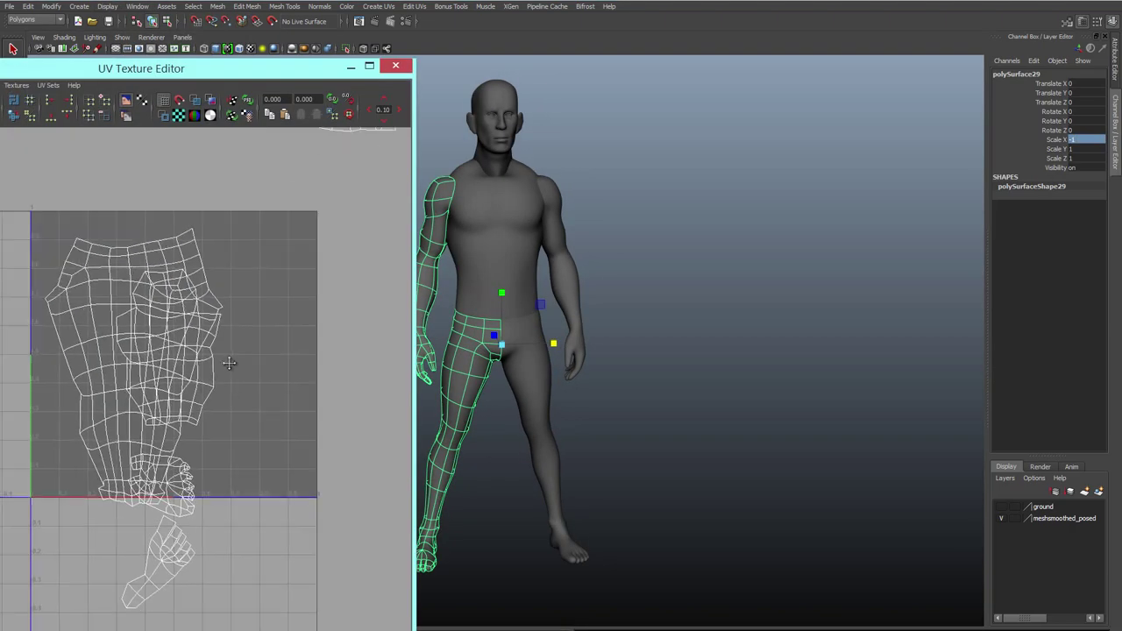
click(91, 68)
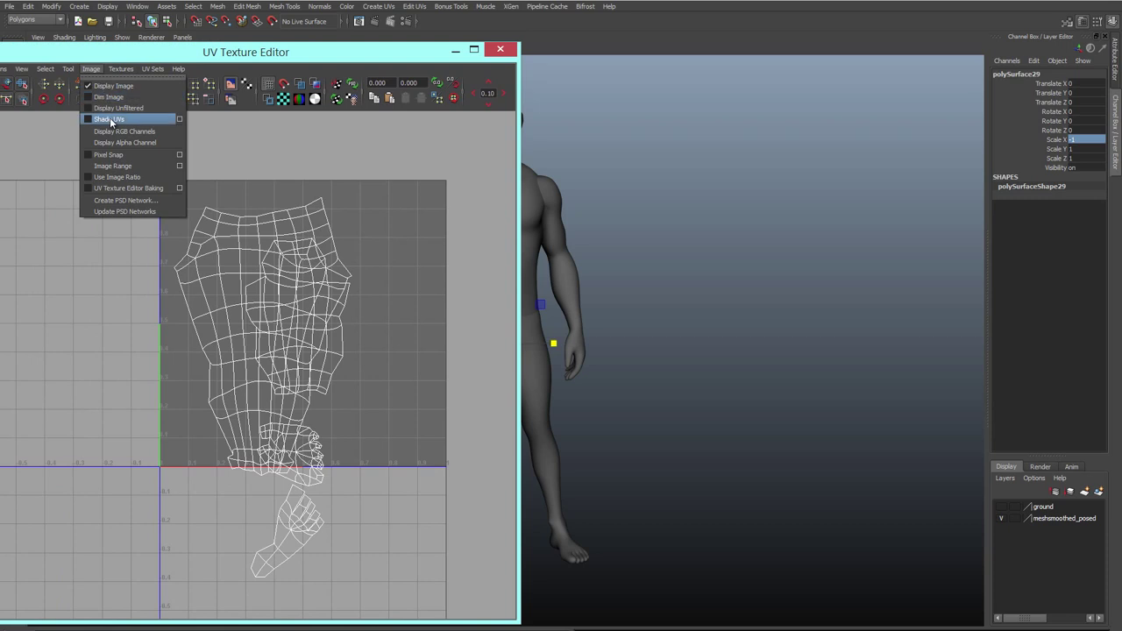
click(110, 121)
scroll(203, 343, down, 3)
drag(381, 58, 251, 72)
Step: Combine the original and mirrored arm-and-leg meshes into one object
click(528, 382)
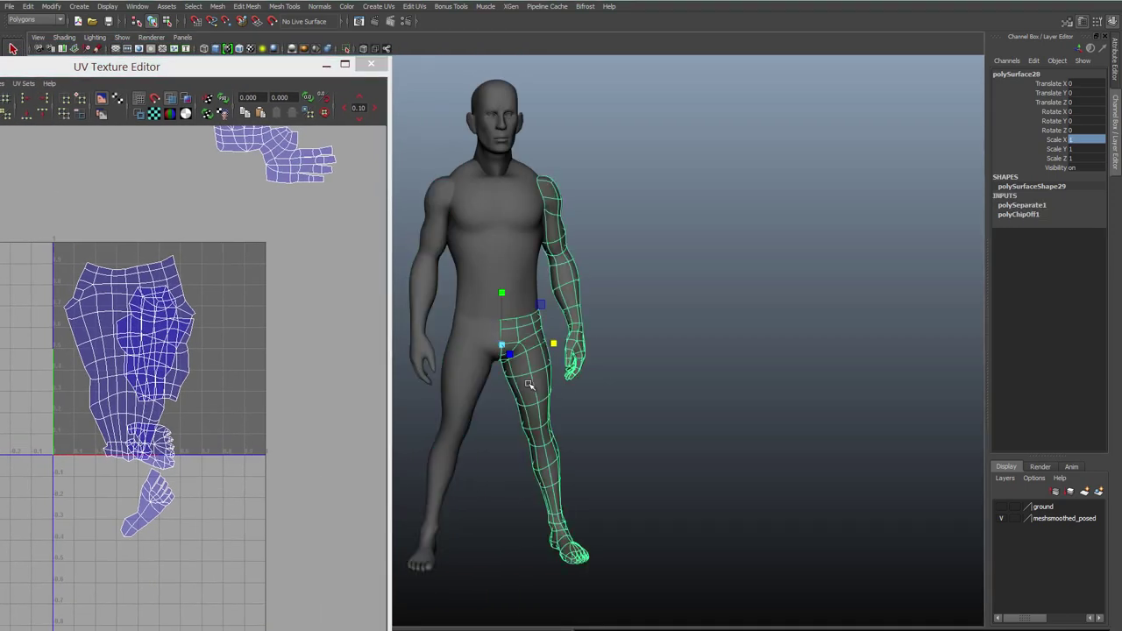
click(453, 376)
shift+click(473, 377)
shift+right_click(663, 339)
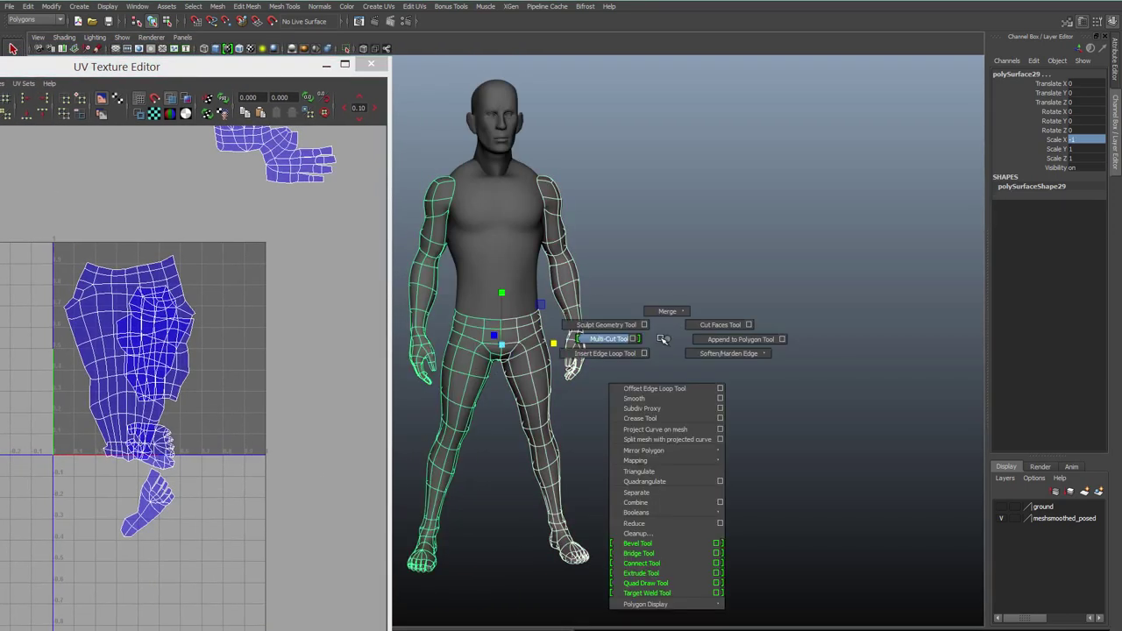
click(658, 502)
Step: Merge the overlapping vertices along the centre seam of the pelvis
alt+drag(496, 375, 484, 375)
right_drag(508, 339, 466, 338)
drag(479, 307, 533, 391)
shift+right_drag(529, 352, 627, 259)
Step: Select all UV shells of the mirrored arm and leg and move them sideways clear of the originals
drag(410, 253, 447, 396)
shift+drag(397, 420, 461, 582)
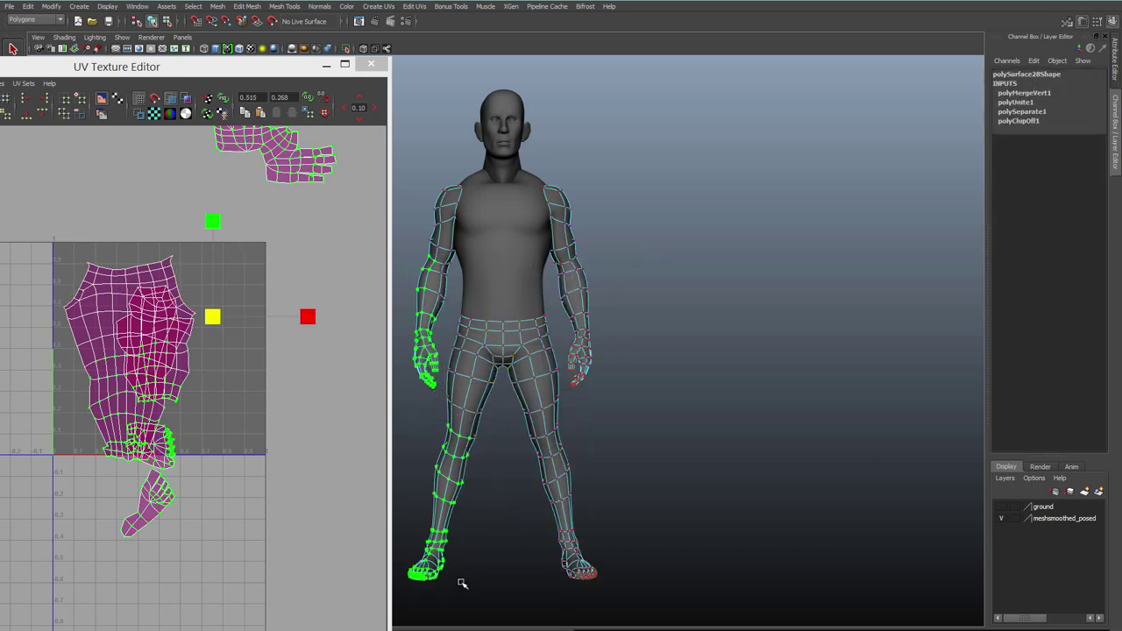
ctrl+right_drag(175, 376, 214, 363)
key(w)
drag(299, 320, 445, 322)
alt+middle_drag(294, 326, 270, 363)
Step: Select the mirrored leg's UV shell and flip it horizontally
ctrl+right_click(204, 356)
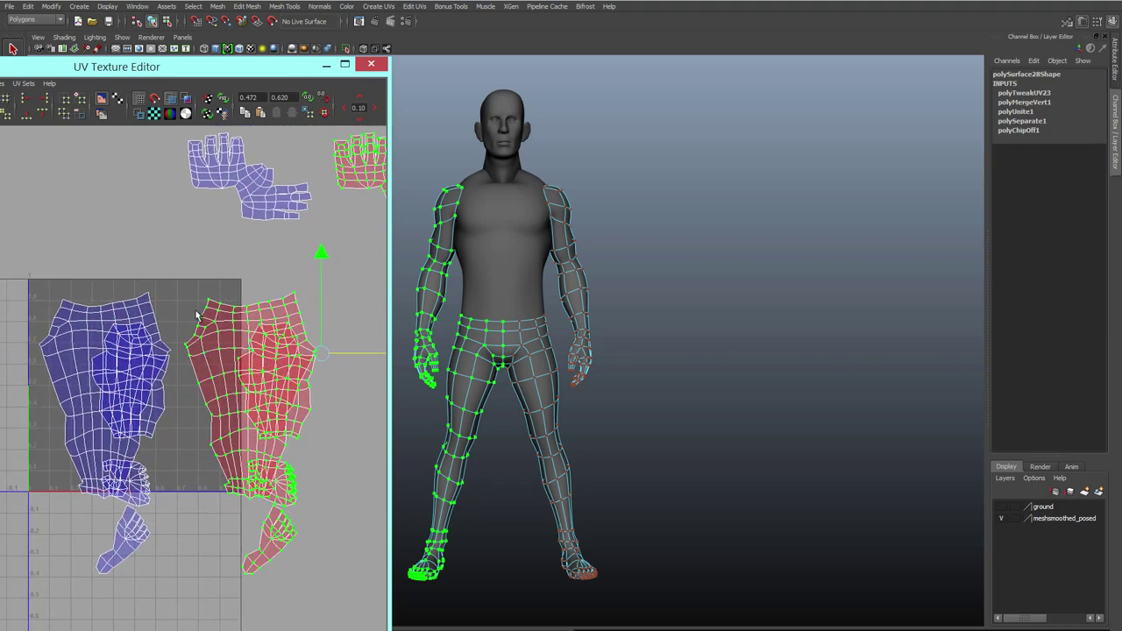
right_drag(195, 312, 229, 313)
drag(193, 295, 216, 346)
ctrl+right_drag(216, 346, 263, 332)
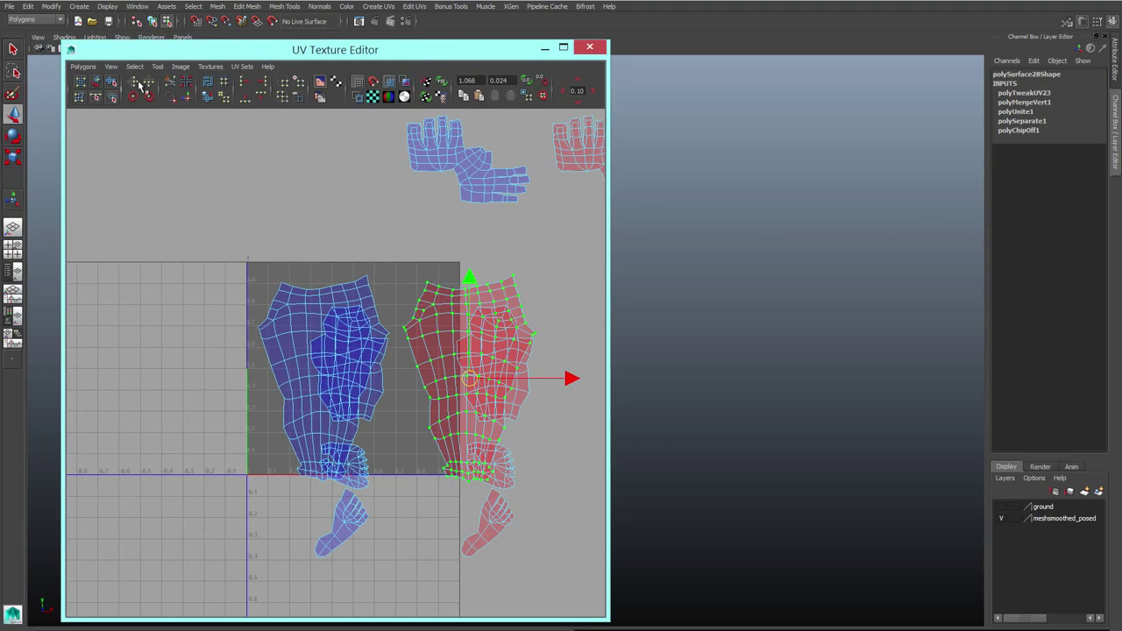
click(145, 91)
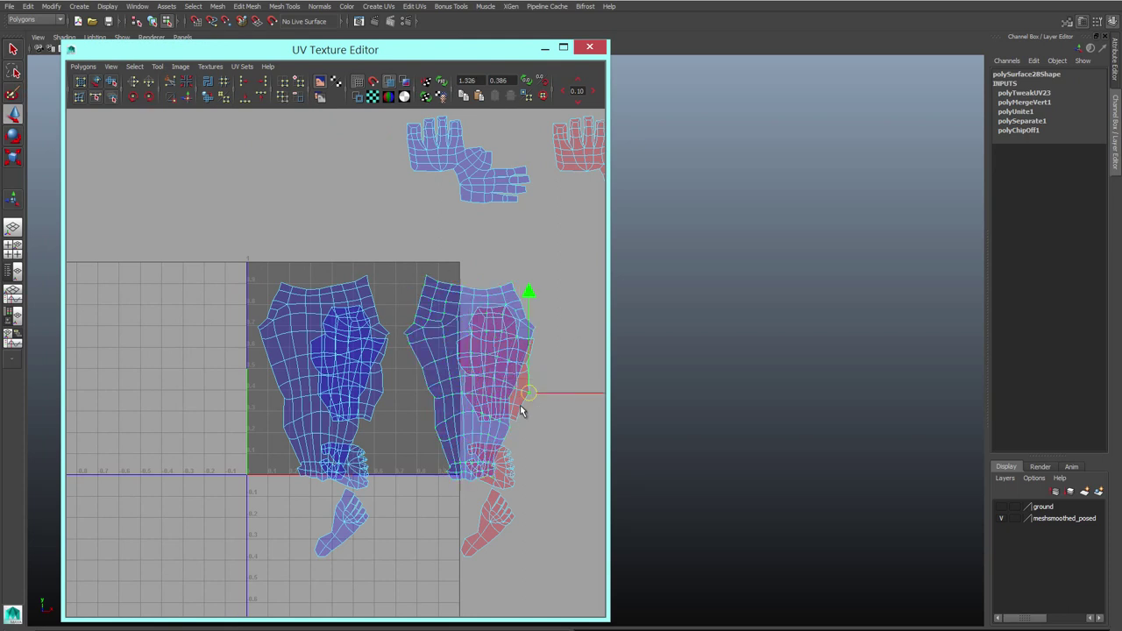
Step: Move both arm shells to the outer sides of the leg shells and flip the mirrored arm shell horizontally
ctrl+right_drag(521, 408, 549, 399)
drag(550, 366, 629, 367)
click(133, 81)
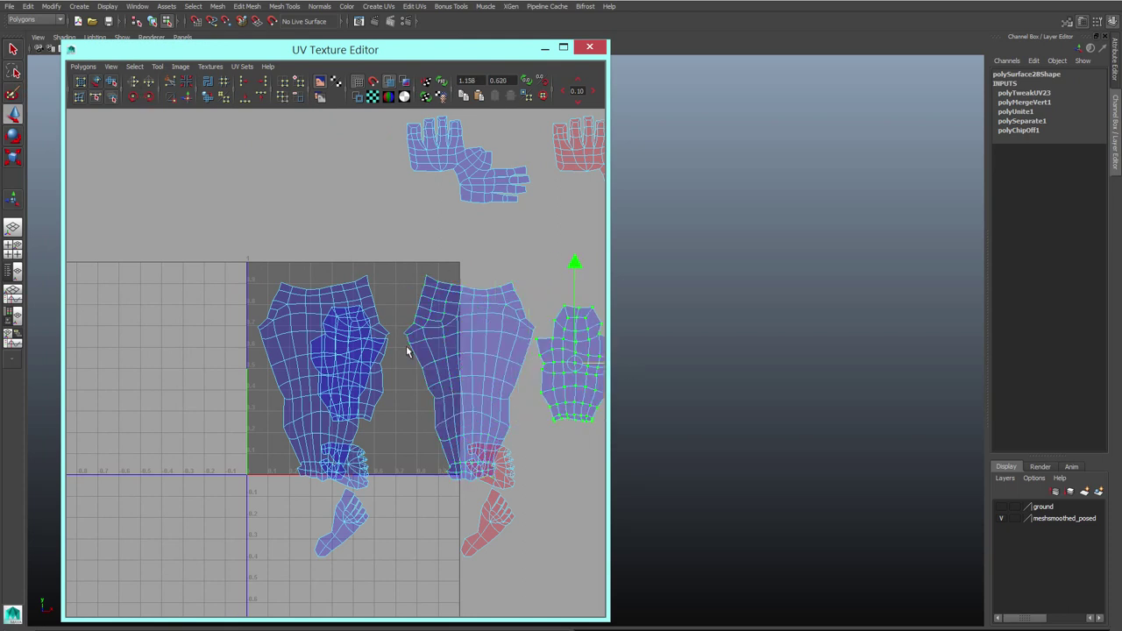
ctrl+right_drag(391, 369, 418, 361)
drag(446, 366, 302, 369)
Step: Place the foot shells below their legs and flip the mirrored foot shells horizontally
drag(359, 478, 384, 546)
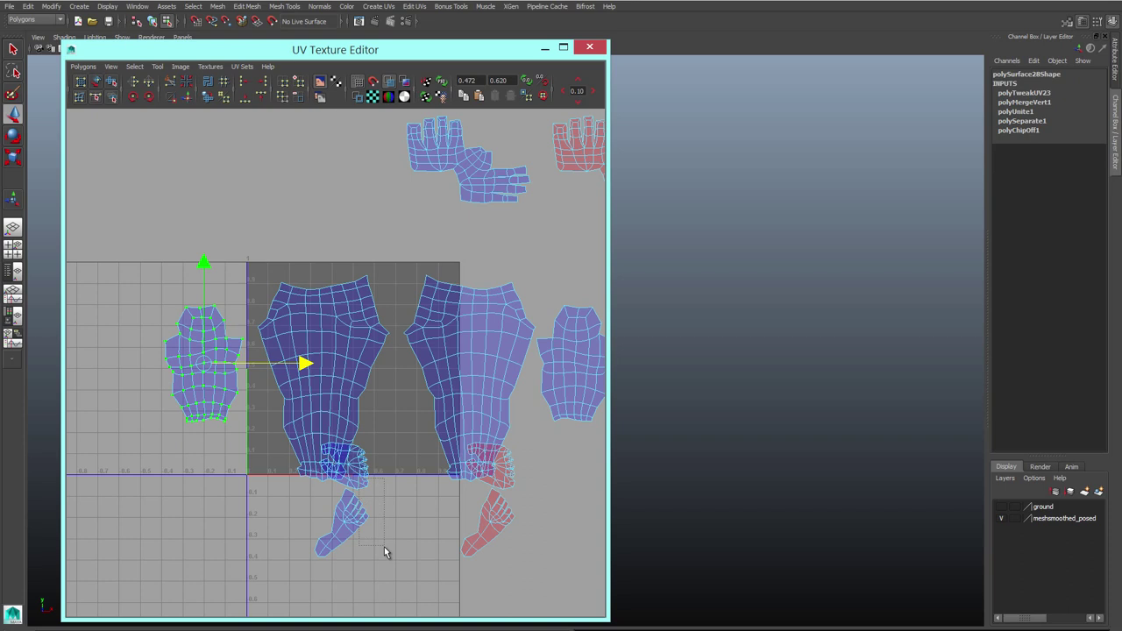
drag(392, 496, 401, 549)
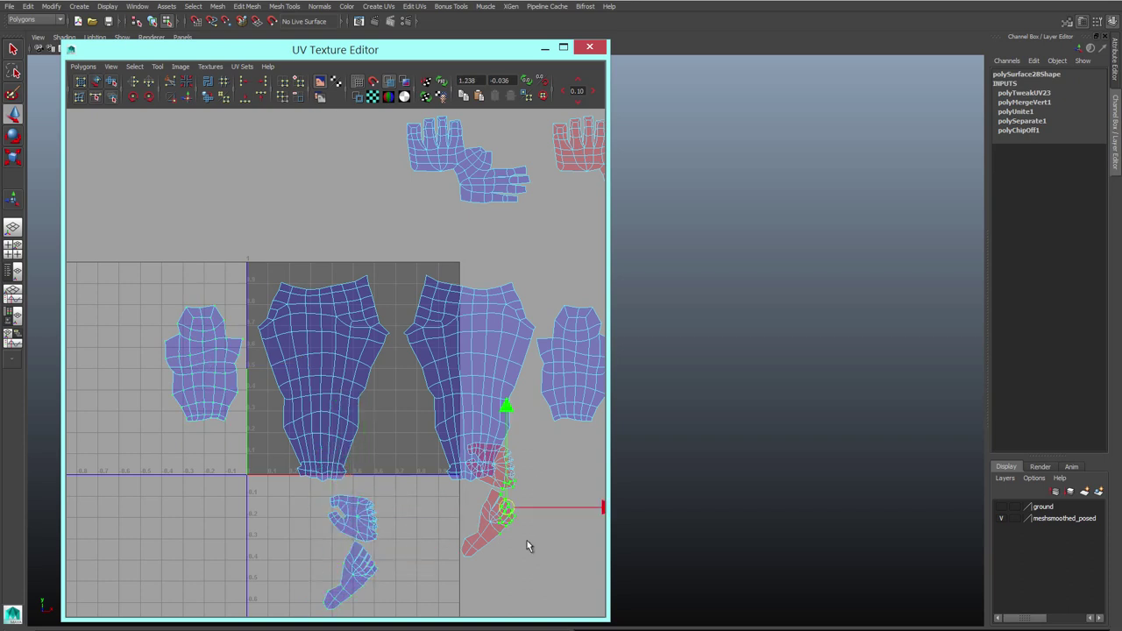
drag(478, 537, 468, 557)
click(133, 81)
Step: Flip the mirrored hand's UV shell horizontally
alt+middle_drag(526, 127, 455, 251)
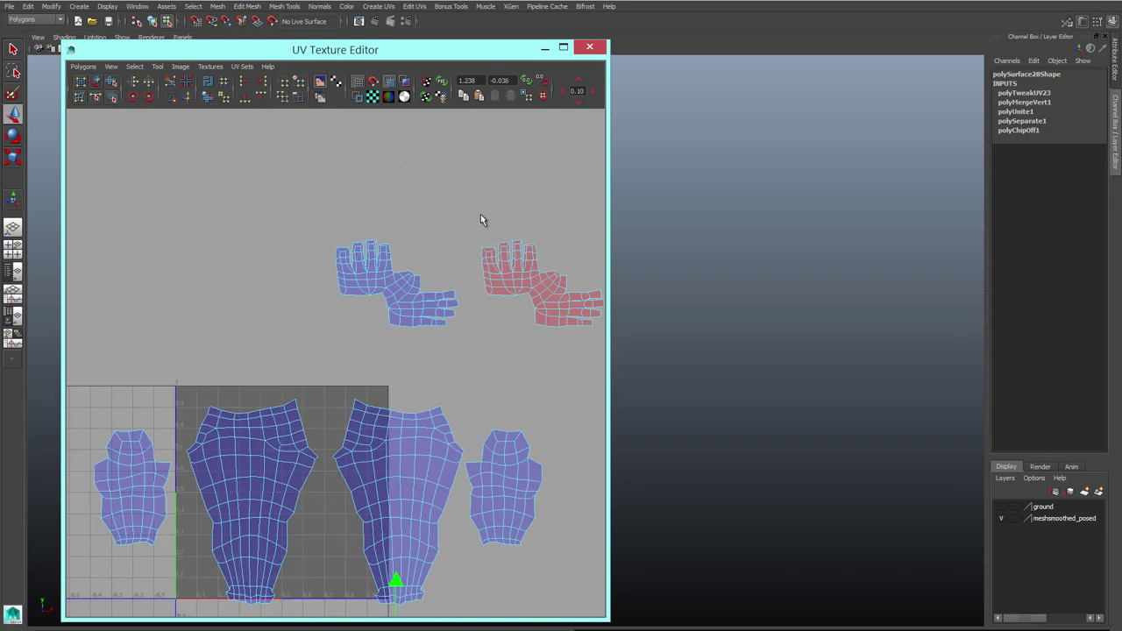
alt+middle_drag(378, 240, 312, 230)
click(133, 81)
alt+middle_drag(310, 376, 400, 264)
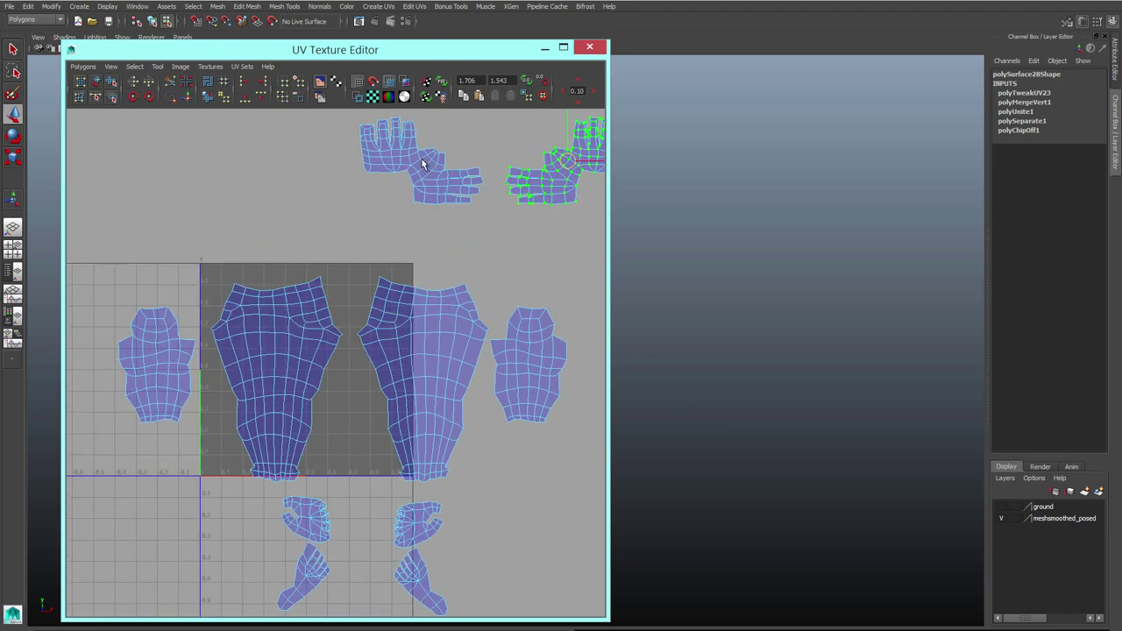
Step: Select the central pelvis edges and sew the two leg UV shells together along the crotch seam
drag(404, 57, 233, 74)
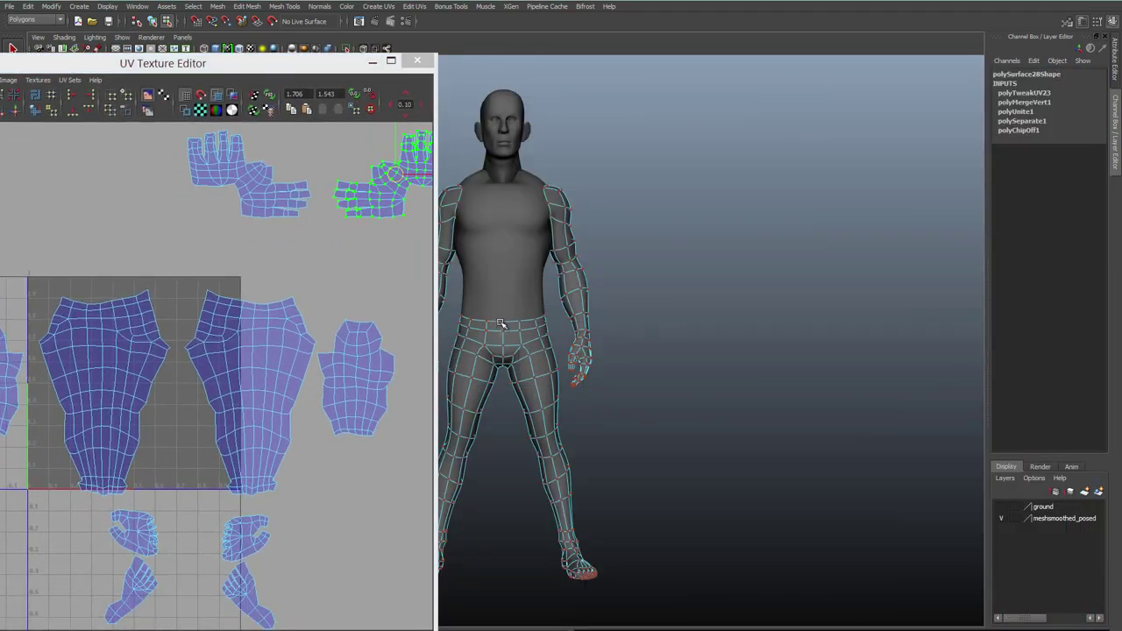
click(389, 444)
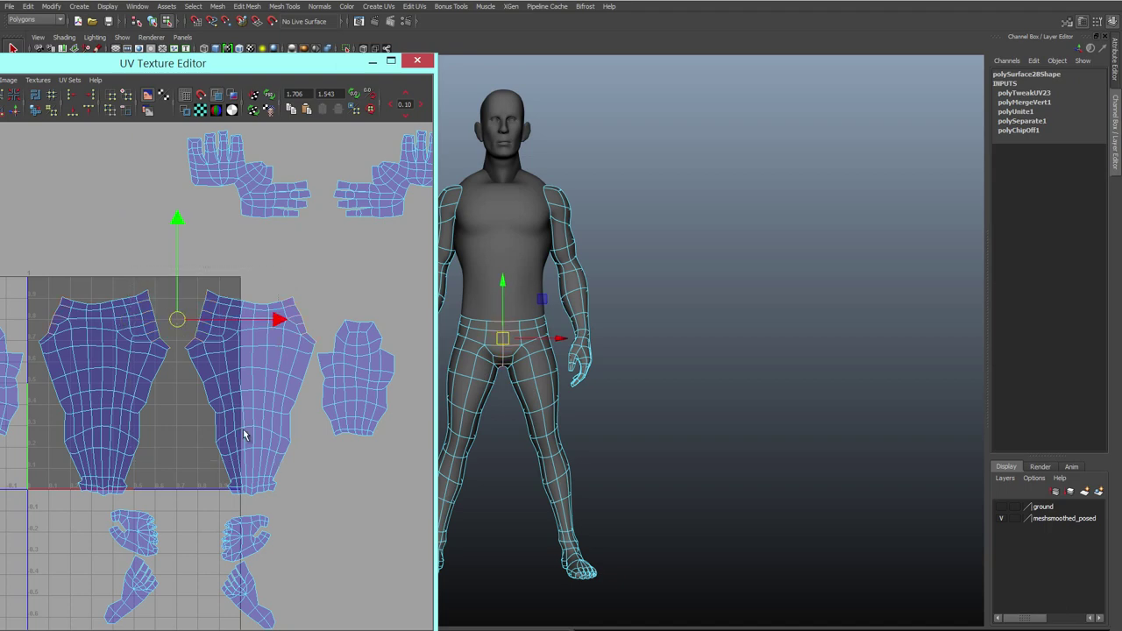
alt+drag(526, 368, 561, 403)
key(f)
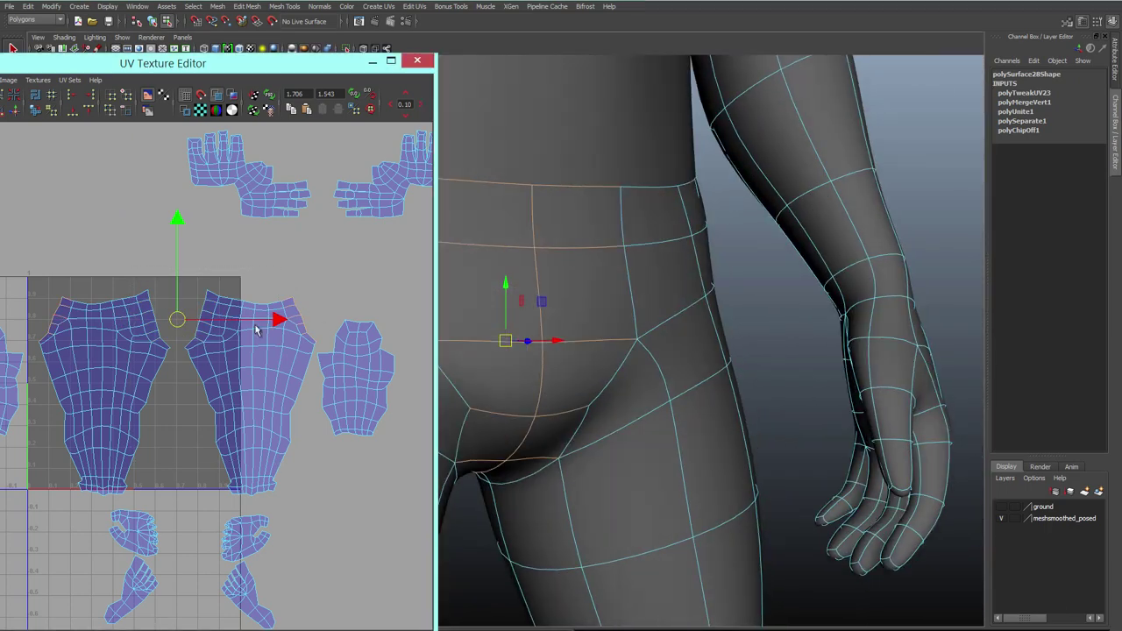
alt+middle_drag(257, 329, 166, 375)
alt+right_drag(166, 375, 667, 456)
alt+right_drag(596, 438, 85, 388)
alt+right_drag(333, 390, 14, 402)
alt+middle_drag(159, 419, 317, 395)
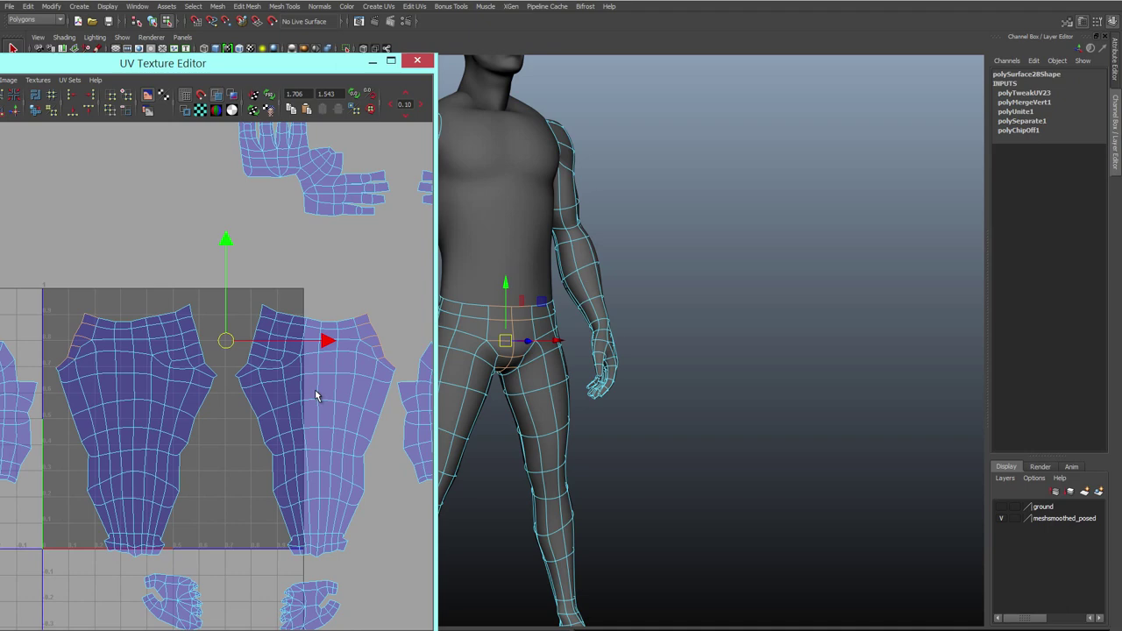
alt+right_drag(317, 395, 281, 418)
shift+right_drag(280, 418, 277, 388)
Step: Move the joined leg shell back over the 0–1 UV tile and rotate it upright
right_drag(333, 333, 372, 334)
drag(326, 339, 342, 369)
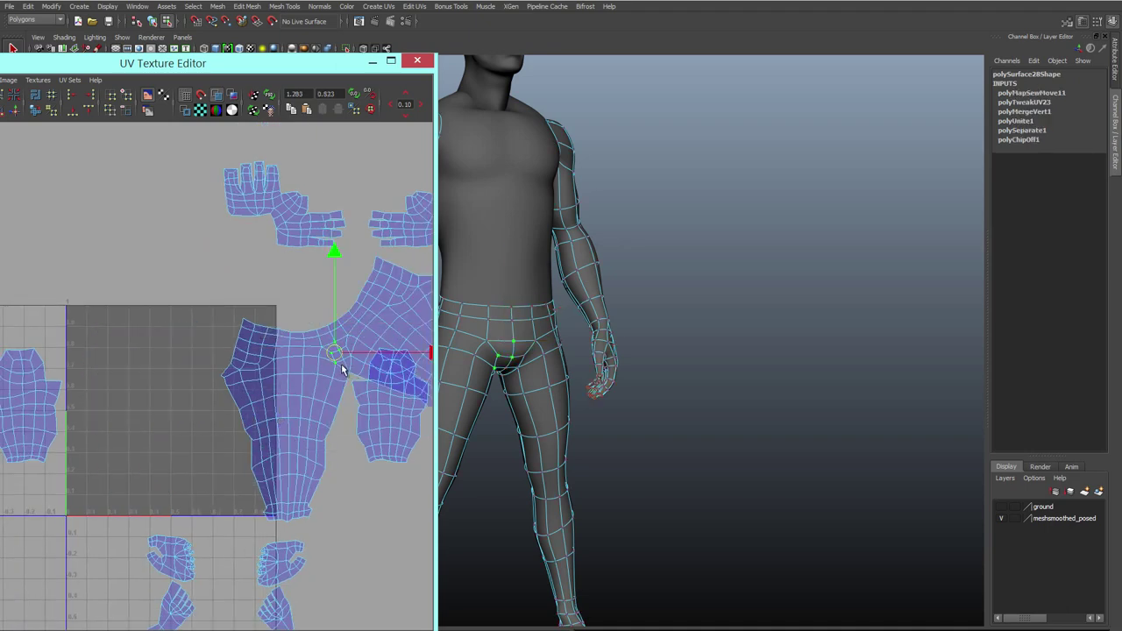
ctrl+right_drag(342, 367, 358, 354)
drag(370, 392, 199, 409)
key(e)
drag(234, 321, 256, 352)
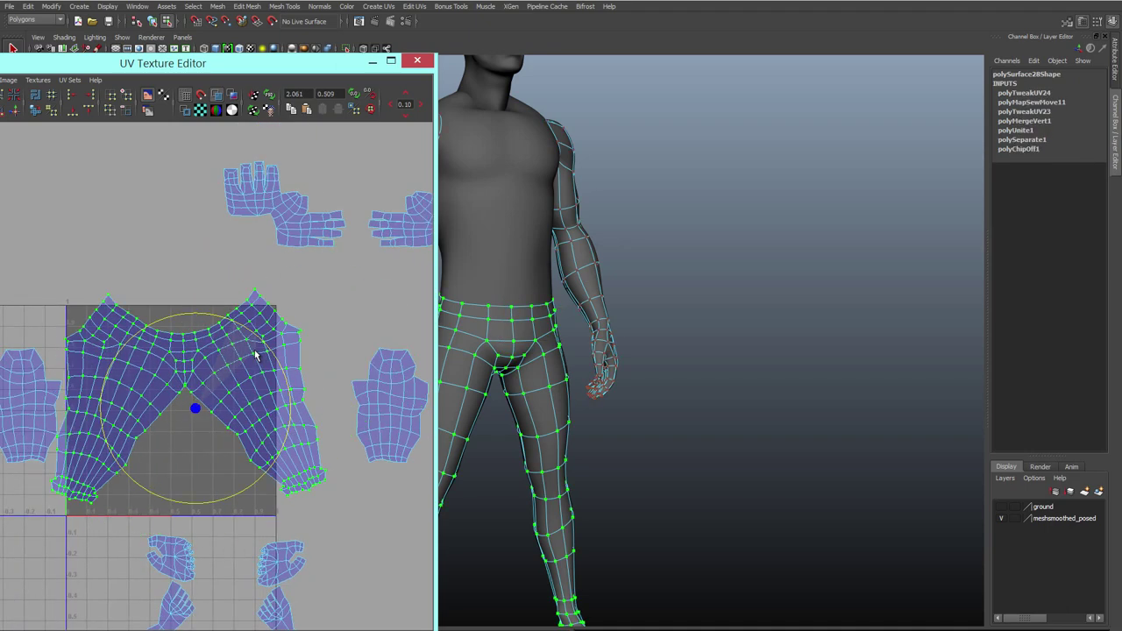
Step: Scale down the joined leg shell and position it inside the lower part of the UV tile
key(r)
key(w)
drag(189, 398, 170, 429)
Step: Combine the torso with the arms-and-legs mesh
alt+drag(591, 382, 536, 385)
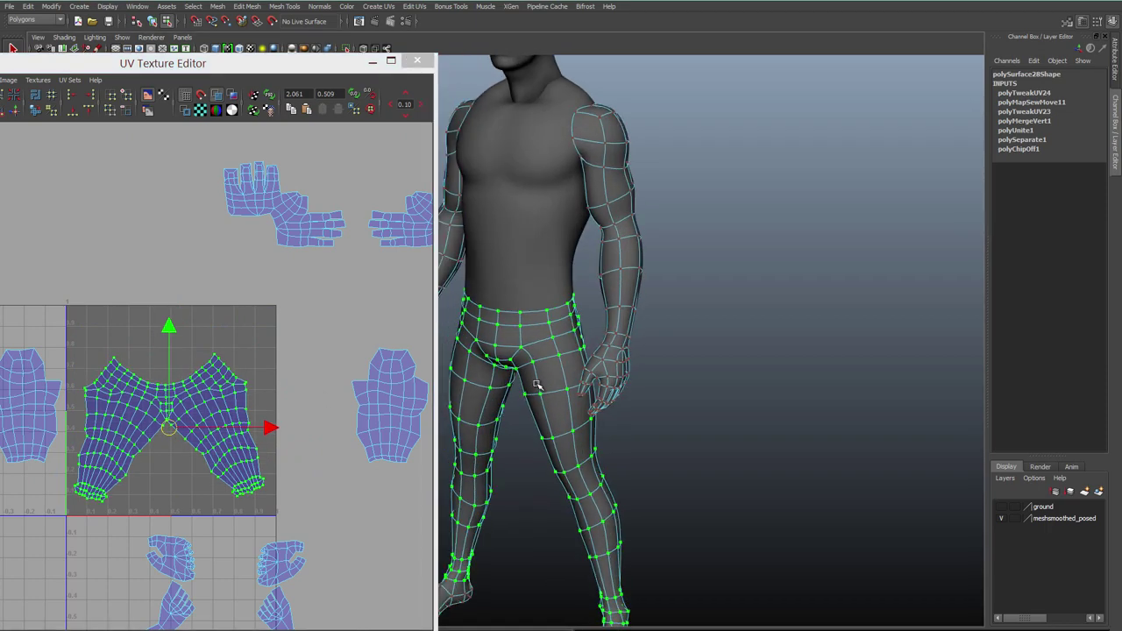
click(521, 216)
shift+right_drag(719, 274, 726, 437)
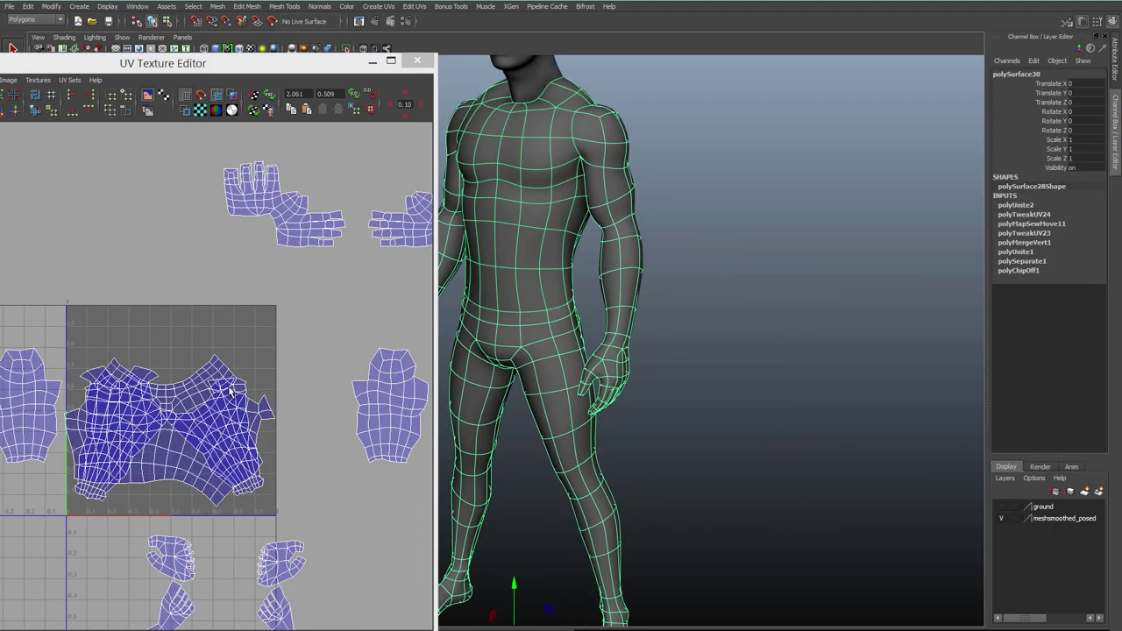
Step: Select all vertices of the combined body mesh and merge the coincident ones, with smooth preview on
right_drag(510, 221, 474, 222)
alt+right_drag(669, 243, 495, 231)
alt+middle_drag(494, 231, 565, 231)
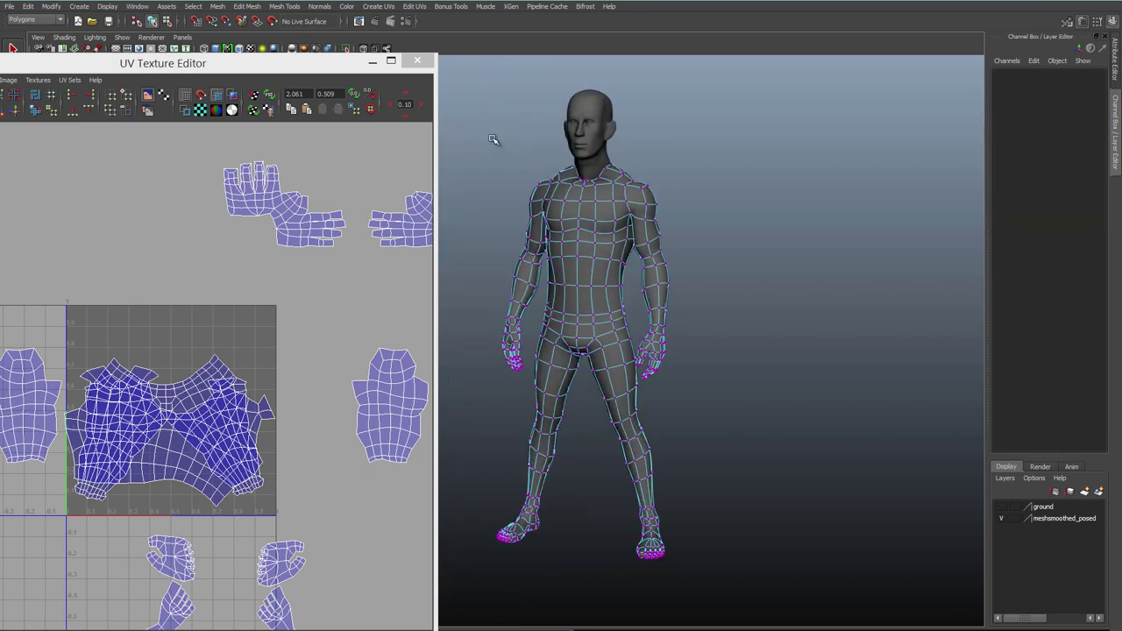
drag(486, 135, 864, 609)
shift+right_drag(693, 347, 735, 307)
alt+drag(635, 276, 673, 282)
key(3)
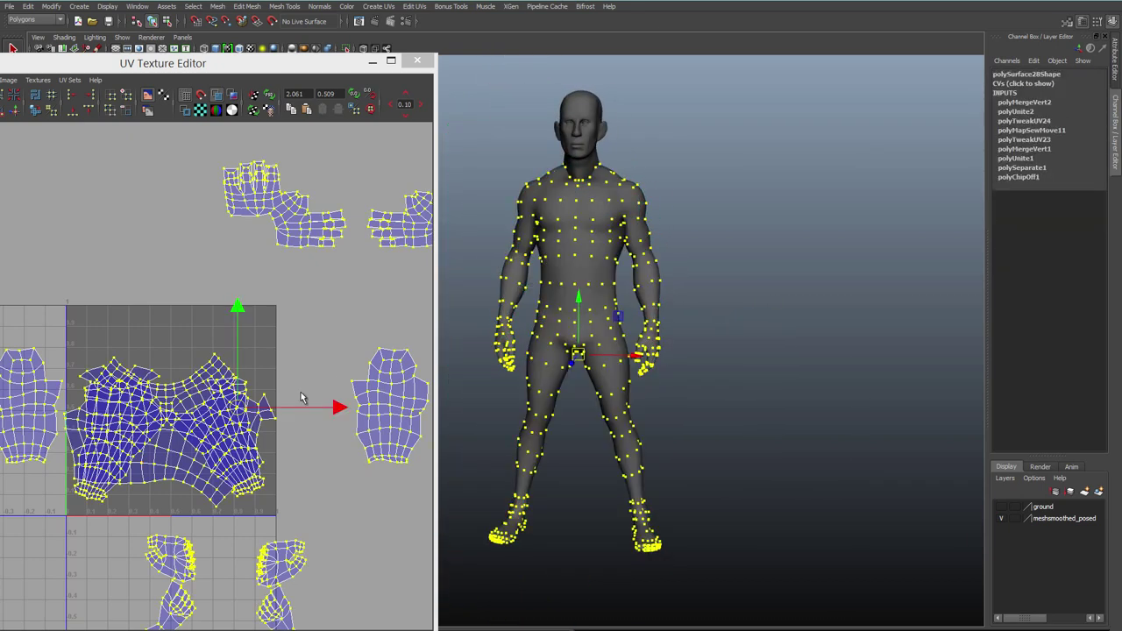
Step: Try laying out all the UV shells in the 0–1 tile with the 2048 Map spacing preset
click(336, 354)
alt+right_drag(321, 367, 252, 359)
drag(257, 65, 579, 44)
right_drag(528, 263, 570, 262)
click(232, 59)
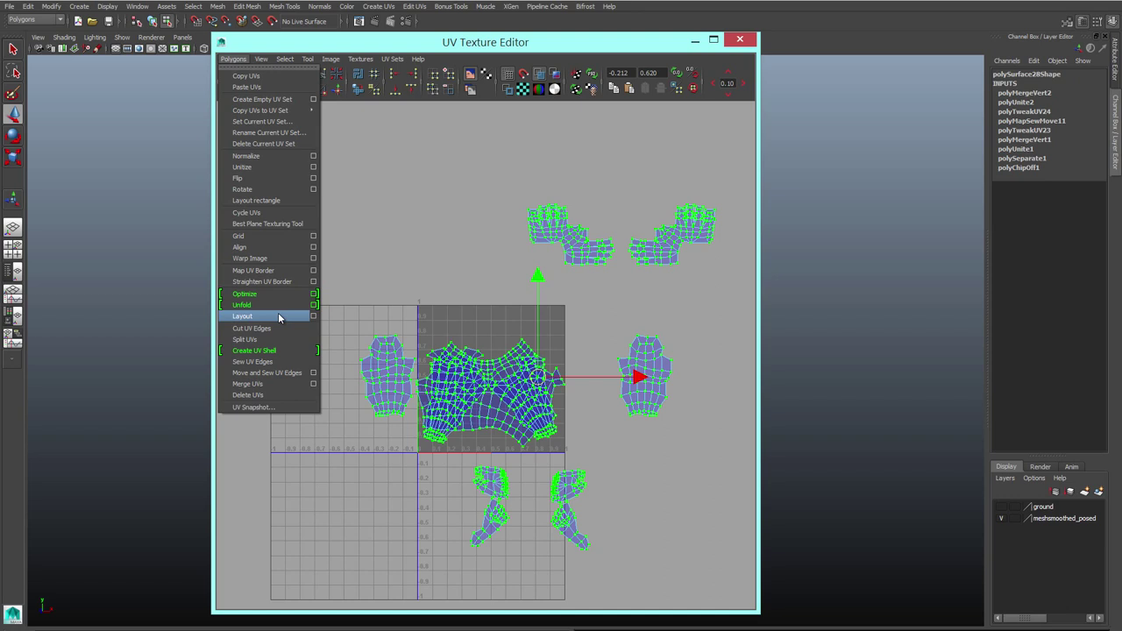
click(314, 316)
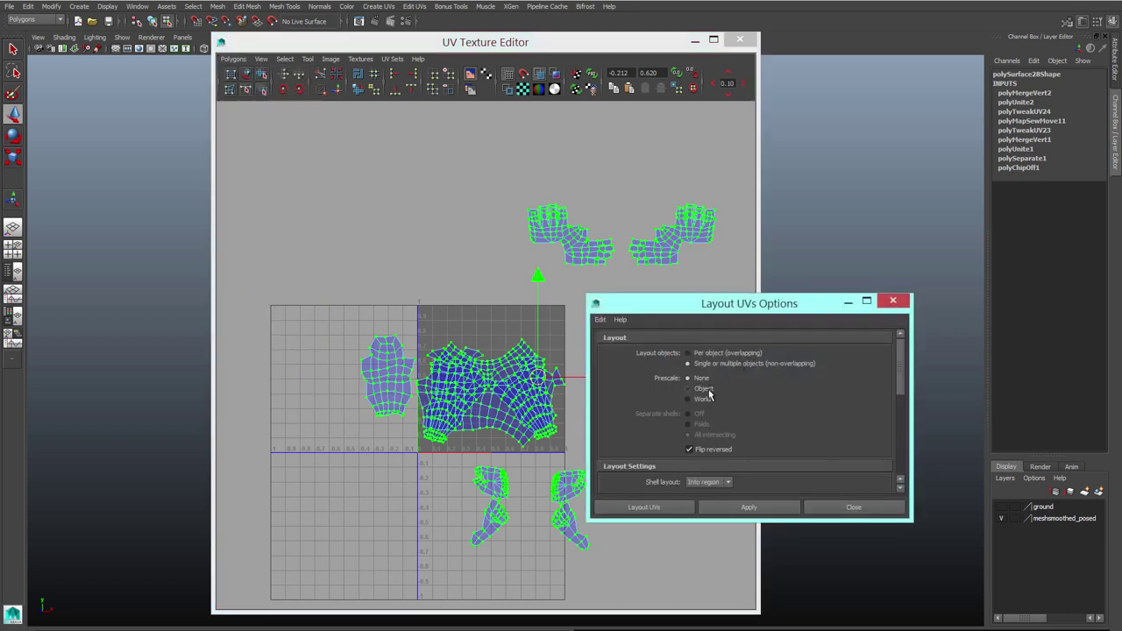
drag(900, 372, 888, 423)
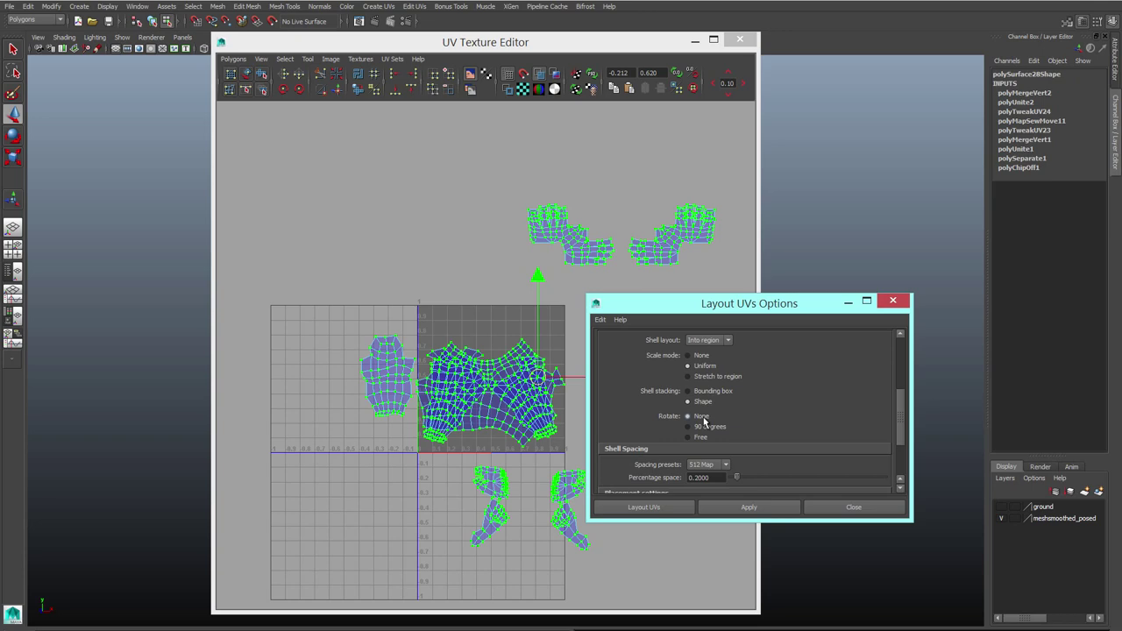
click(708, 464)
click(706, 506)
click(644, 506)
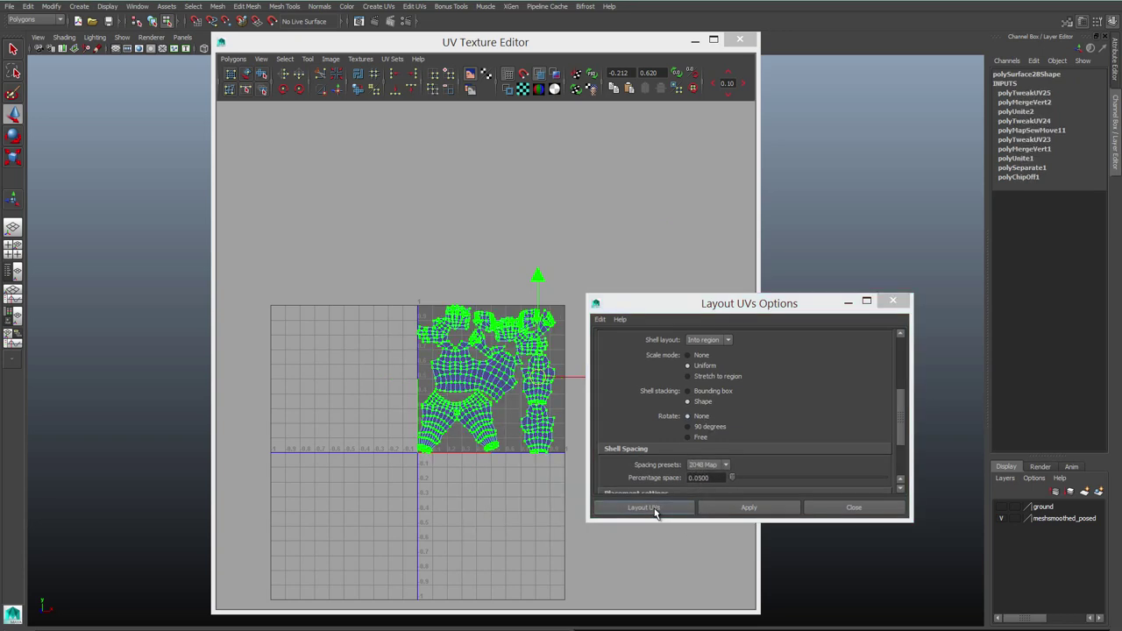
Step: Try scaling down and moving the hand and foot shells, and undo these edits together with the automatic layout
alt+right_drag(602, 415, 755, 487)
alt+middle_drag(612, 427, 591, 382)
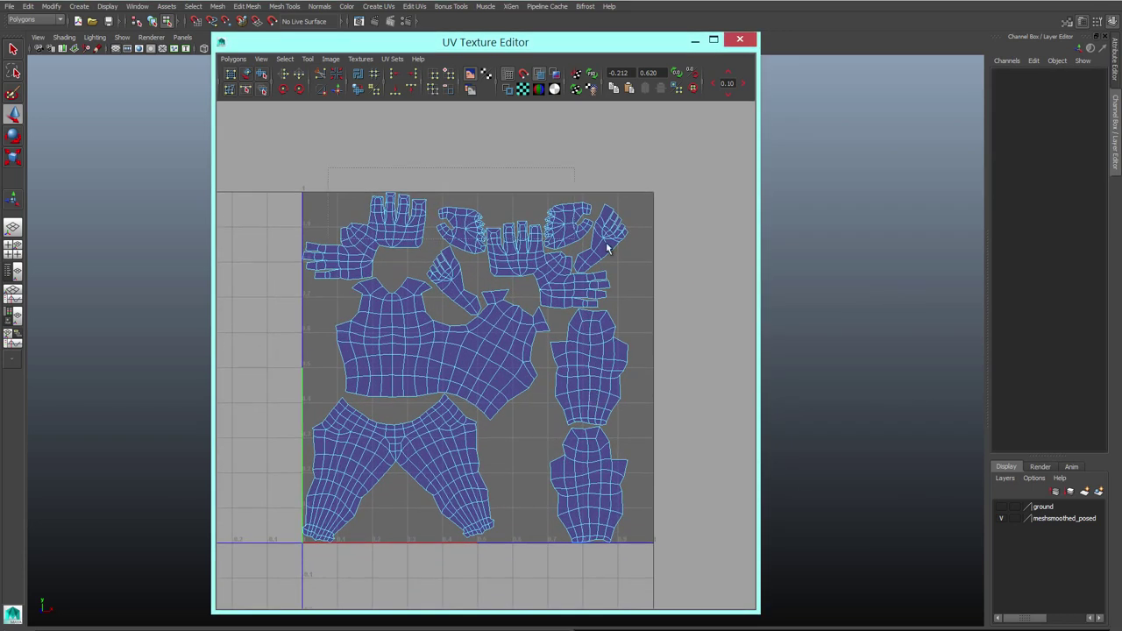
click(604, 244)
key(r)
drag(466, 254, 443, 268)
key(w)
drag(465, 255, 464, 243)
key(e)
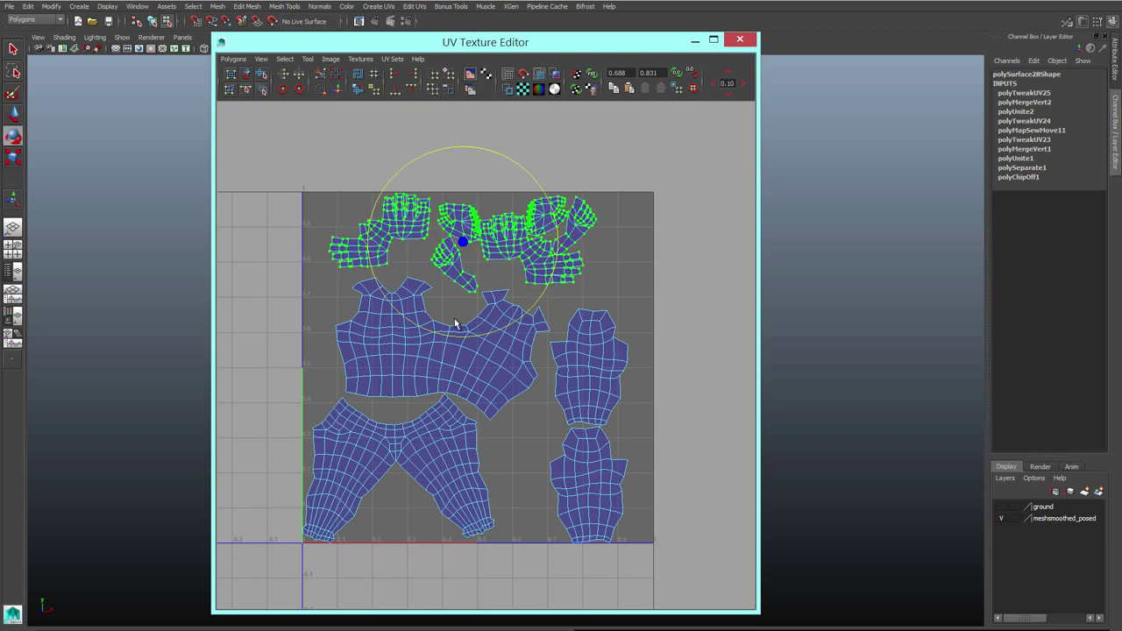
key(ctrl+z)
key(ctrl+z)
key(ctrl+z)
key(ctrl+z)
Step: Move the joined leg shell away from the torso shell, mostly outside the 0–1 tile
click(546, 323)
key(w)
drag(474, 395, 448, 607)
alt+middle_drag(447, 607, 495, 433)
alt+right_drag(495, 433, 427, 370)
drag(491, 404, 357, 405)
alt+right_drag(357, 403, 440, 399)
alt+middle_drag(439, 399, 646, 352)
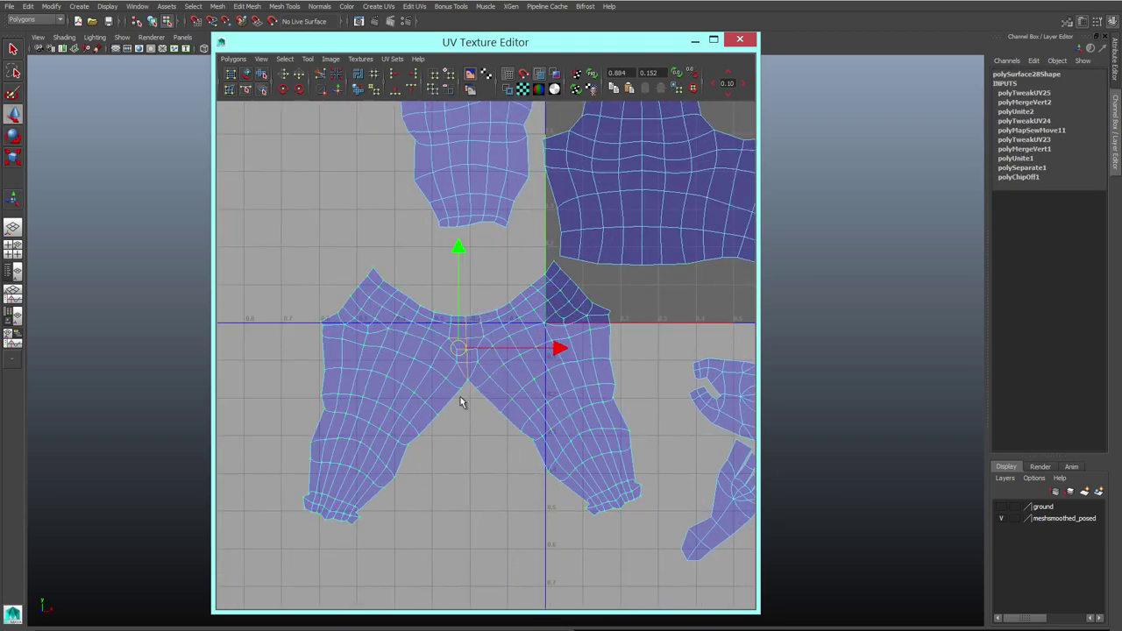
Step: Cut the joined leg shell into two separate shells along the central crotch seam
shift+right_drag(468, 436, 517, 421)
right_drag(494, 348, 538, 348)
click(555, 394)
click(262, 73)
drag(449, 522, 465, 524)
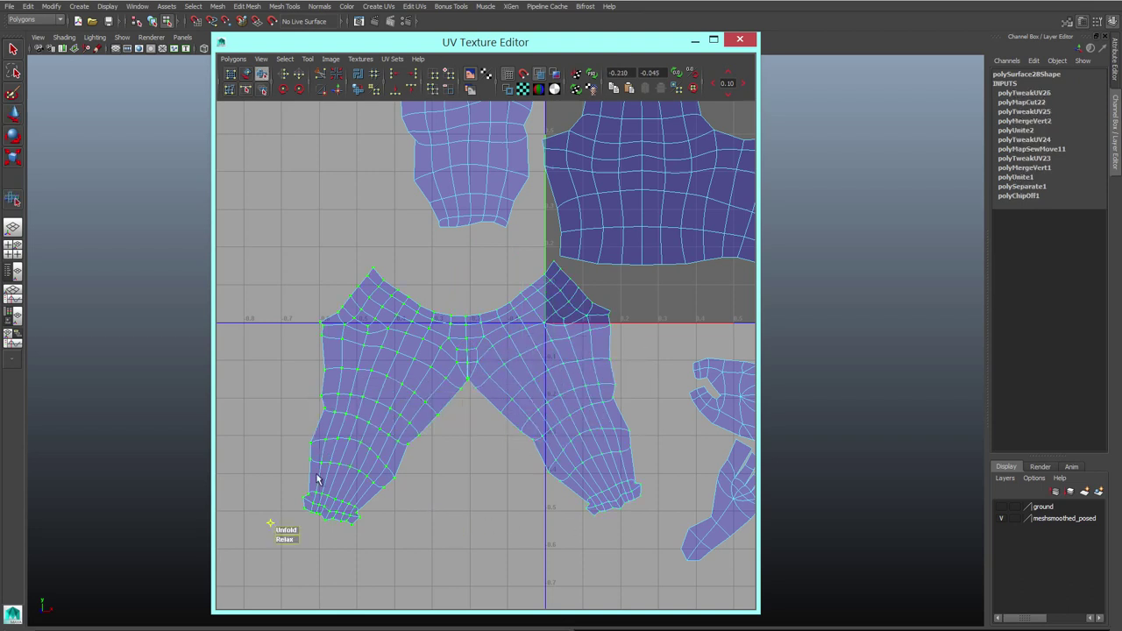
Step: Rotate both separated leg shells upright and move one closer to the other
key(e)
drag(426, 315, 395, 303)
click(517, 329)
drag(518, 306, 549, 299)
key(w)
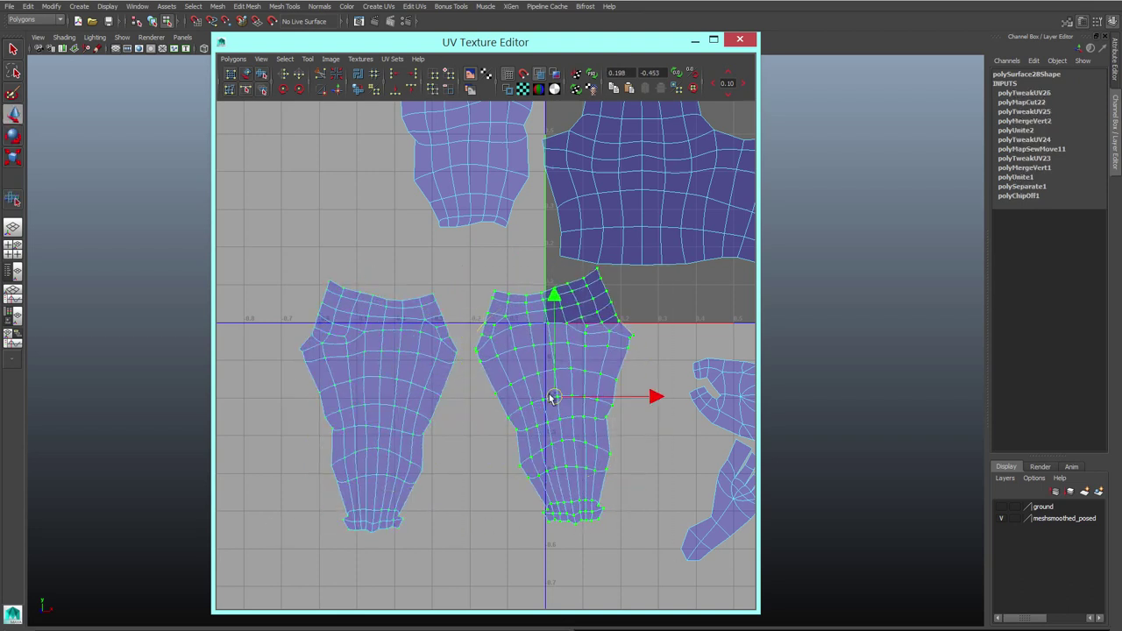
drag(551, 397, 536, 399)
Step: Sew the two leg shells together along the central pelvis edges and smooth the UVs around the join with the Smooth UV Tool
shift+right_drag(485, 349, 466, 345)
right_drag(470, 342, 515, 346)
drag(384, 285, 531, 405)
shift+right_drag(520, 376, 519, 412)
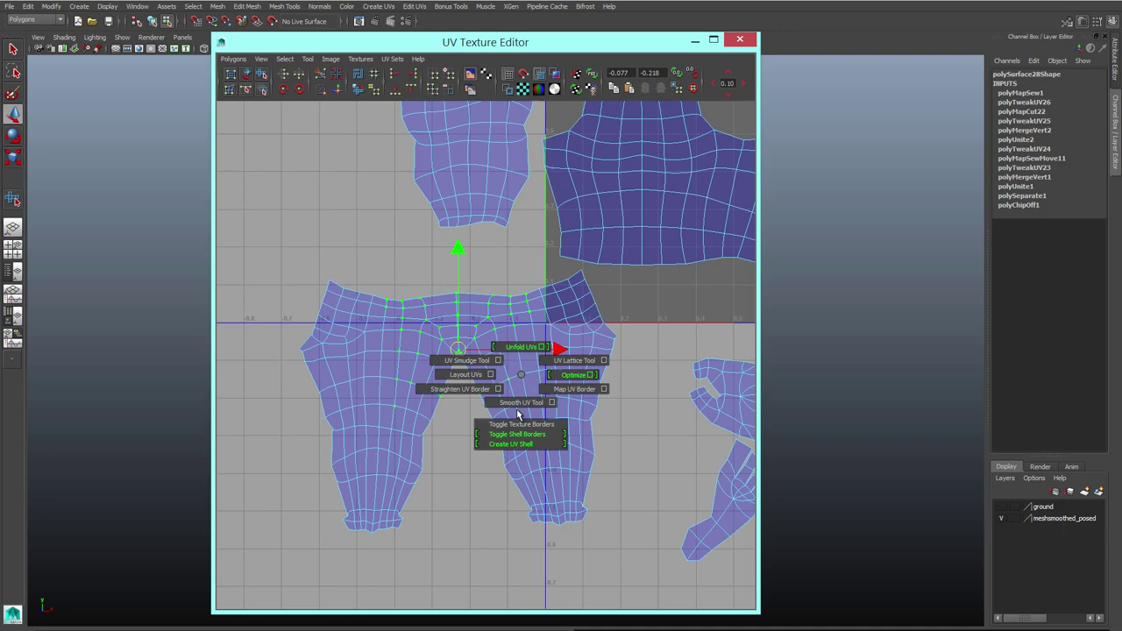
drag(369, 413, 606, 413)
Step: Scale down the torso, leg and arm shells together and move them up within the UV tile
scroll(481, 368, down, 4)
click(245, 75)
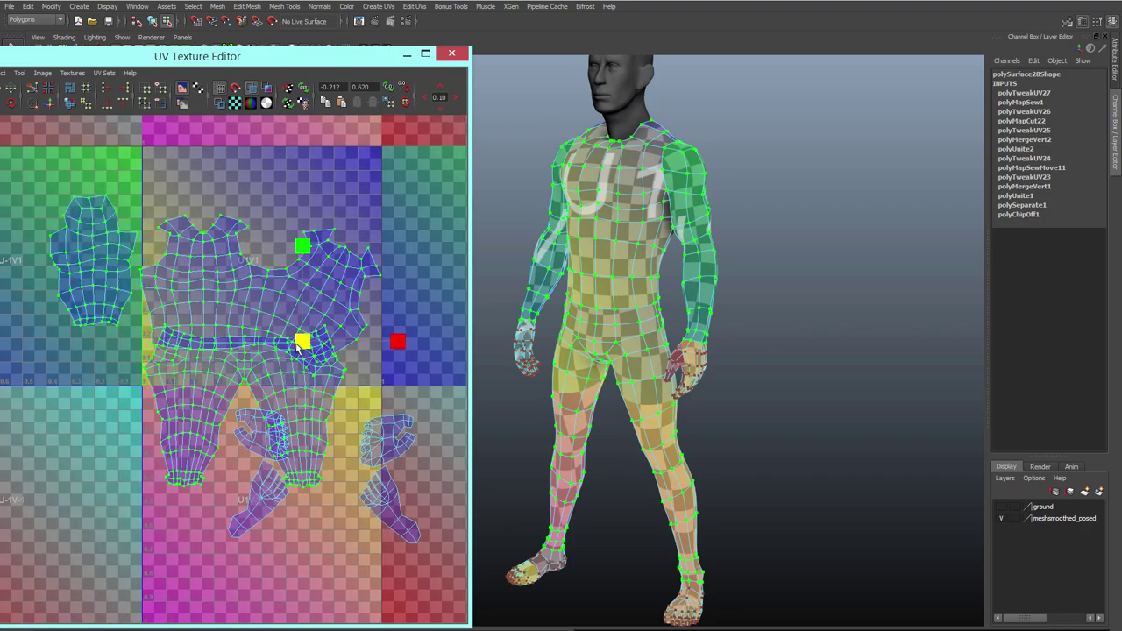
click(307, 261)
drag(308, 284, 277, 249)
key(r)
key(w)
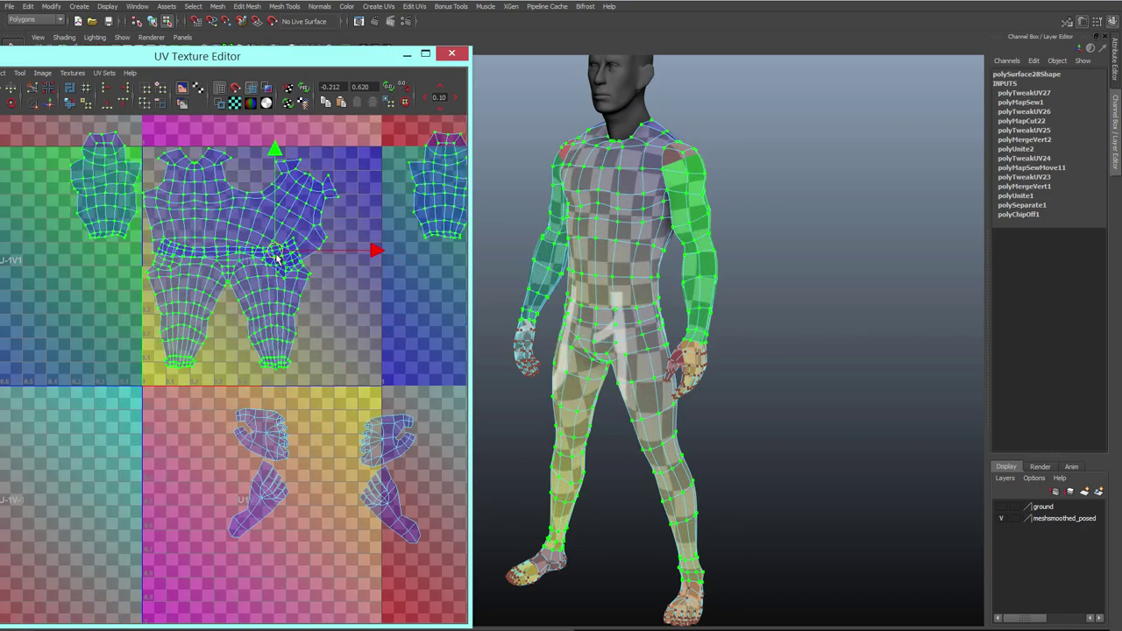
Step: Move the leg shell down to the tile's lower edge and the torso shell above it, clear of the legs
click(248, 295)
drag(231, 304, 231, 320)
scroll(231, 319, up, 1)
shift+click(290, 250)
ctrl+right_drag(290, 257, 302, 240)
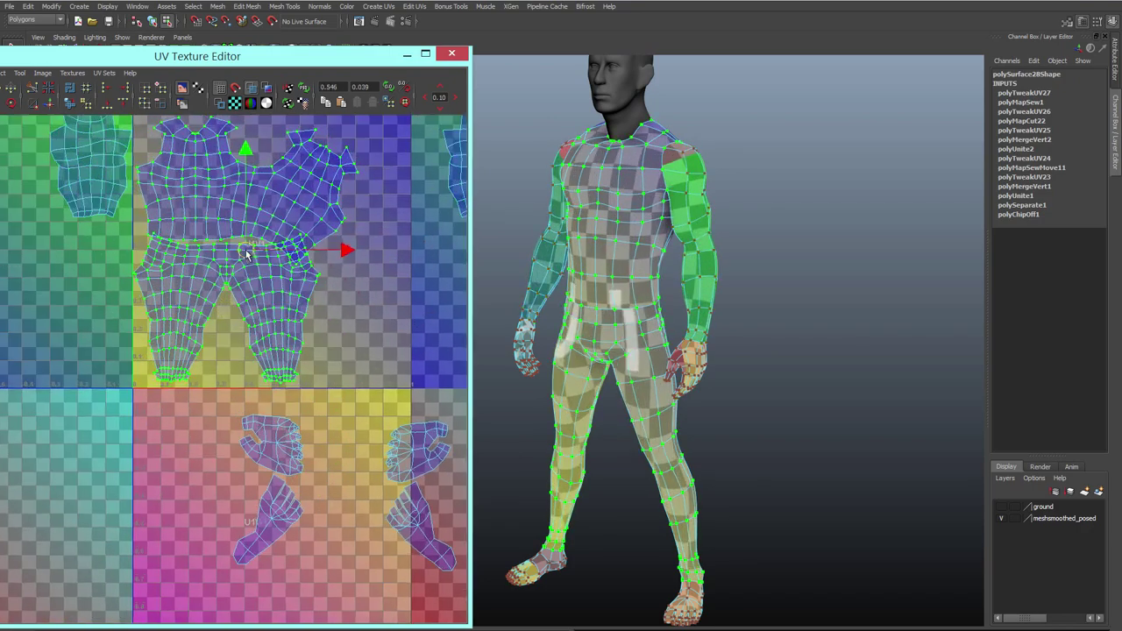
drag(246, 250, 247, 252)
alt+middle_drag(247, 253, 275, 354)
click(274, 298)
drag(273, 301, 325, 289)
Step: Move the first arm shell into the free space beside the leg shell and shift the torso shell slightly to make room
click(113, 255)
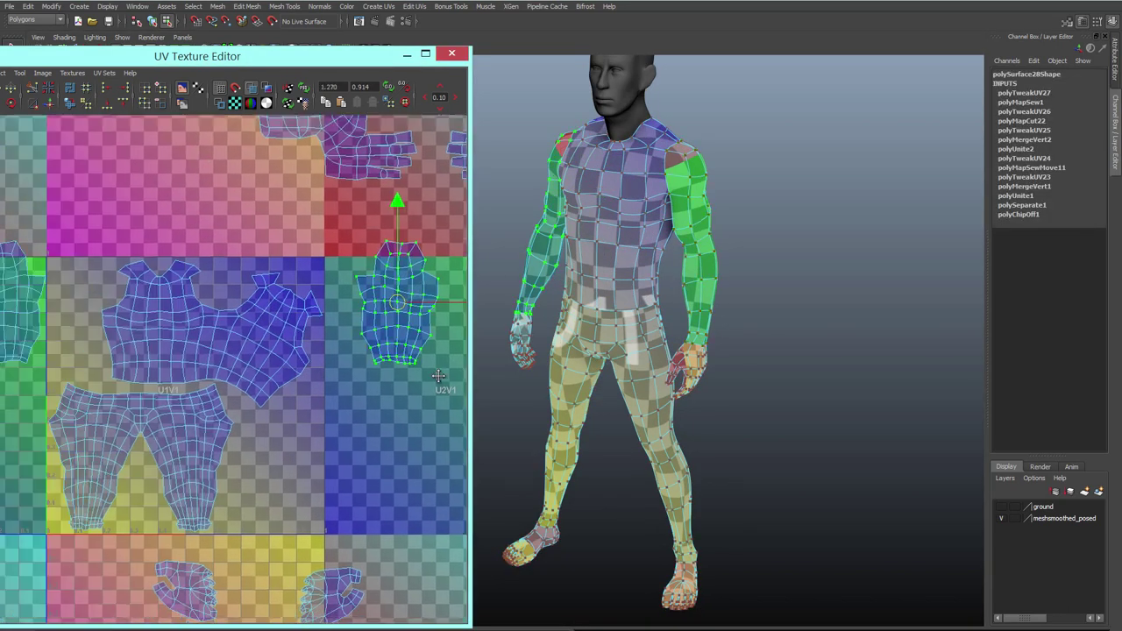
click(114, 320)
alt+middle_drag(91, 325, 237, 325)
key(w)
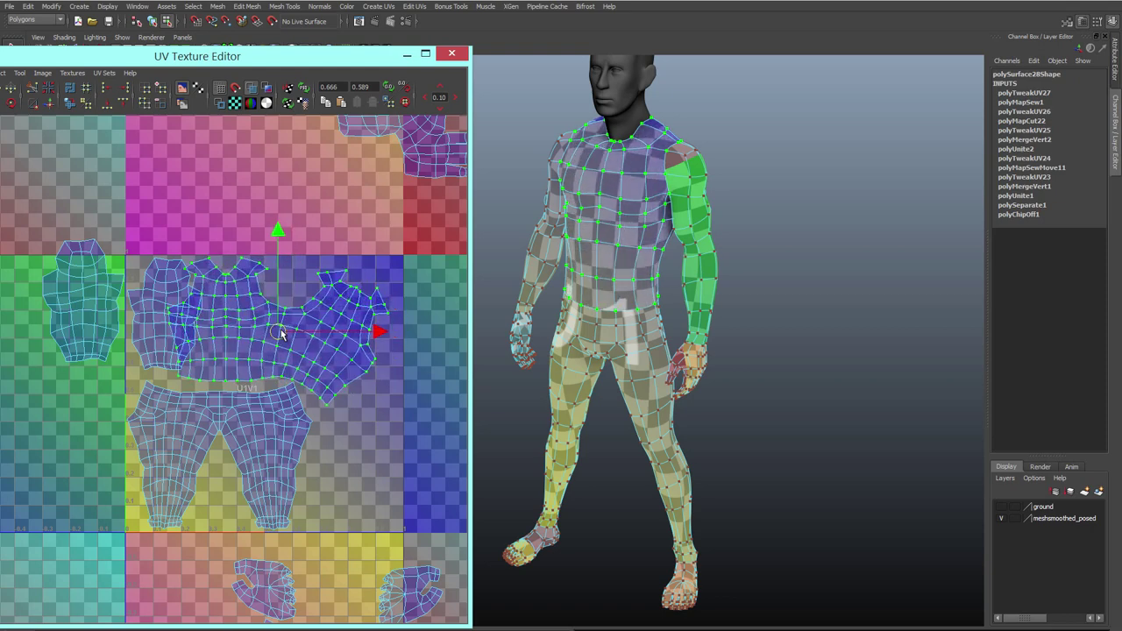
drag(162, 318, 356, 476)
Step: Move the other arm shell into the tile above the first one and adjust the placement of both arms
drag(38, 223, 123, 371)
drag(81, 304, 380, 339)
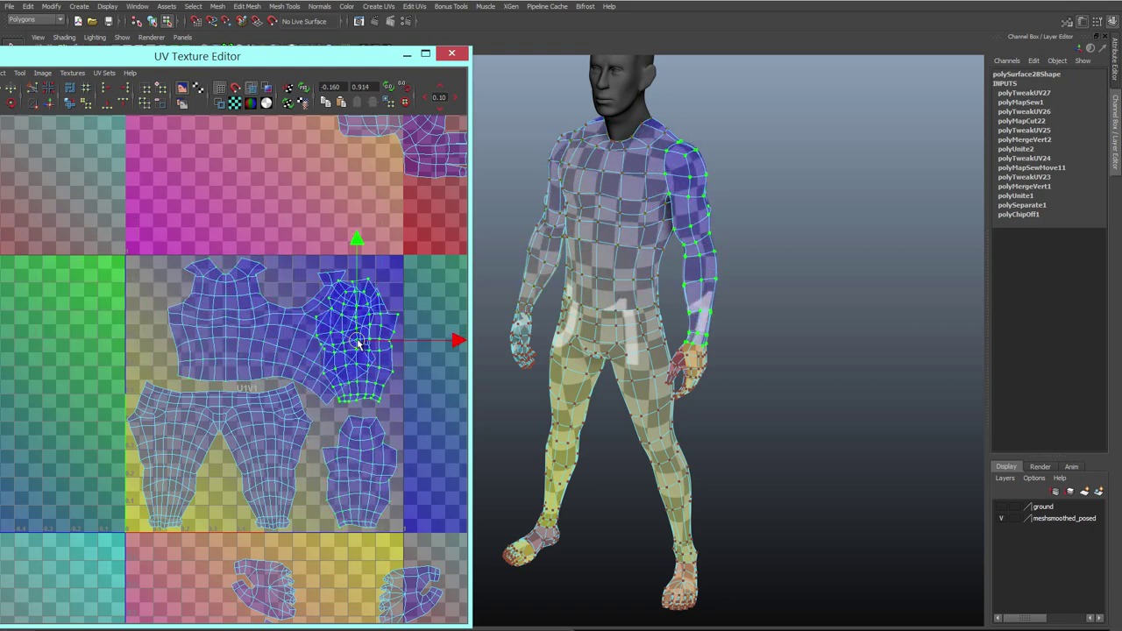
shift+click(357, 422)
drag(358, 401, 364, 412)
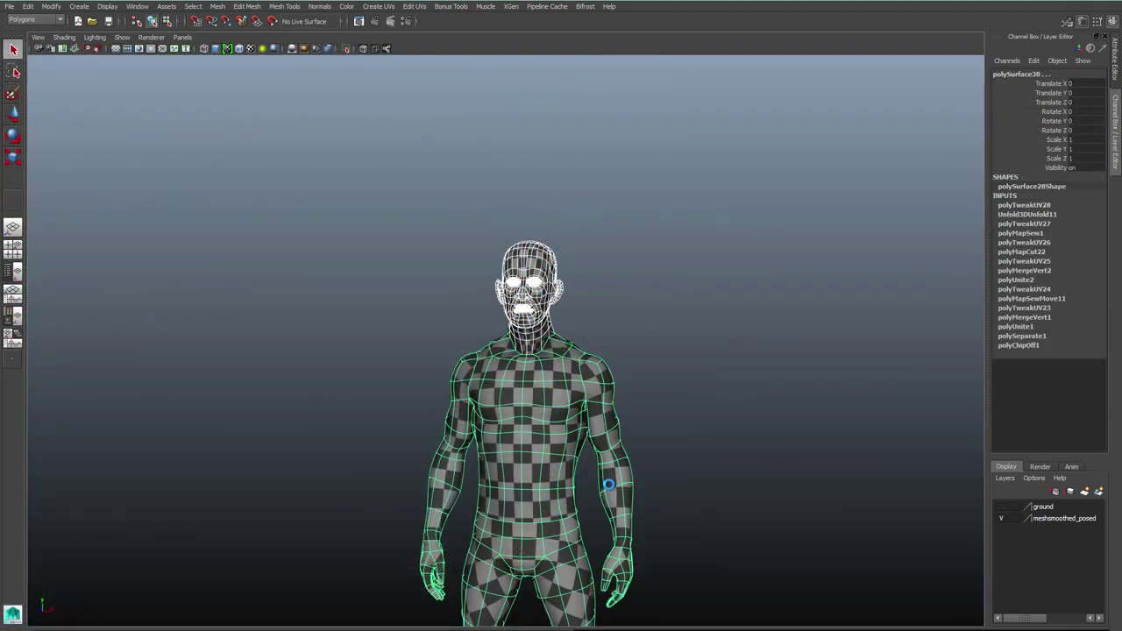
Step: Merge the vertices around the neck seam between the head and the body
right_drag(516, 361, 477, 345)
drag(487, 334, 623, 386)
alt+drag(624, 387, 497, 405)
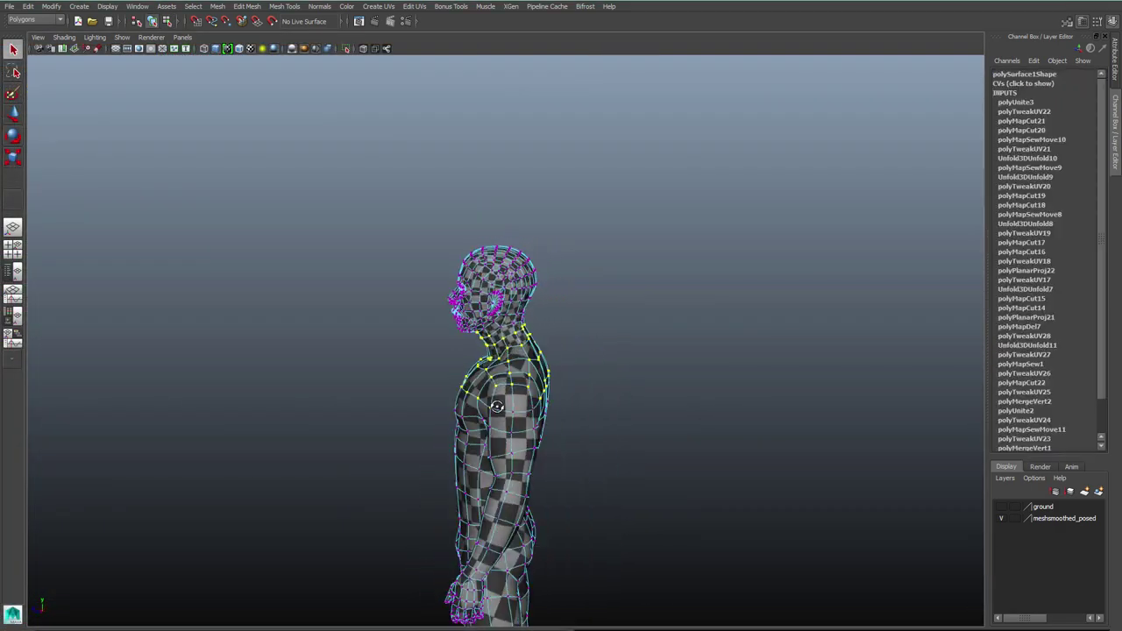
alt+right_drag(497, 405, 606, 418)
shift+right_drag(545, 386, 595, 336)
alt+drag(501, 368, 591, 378)
right_drag(592, 378, 632, 356)
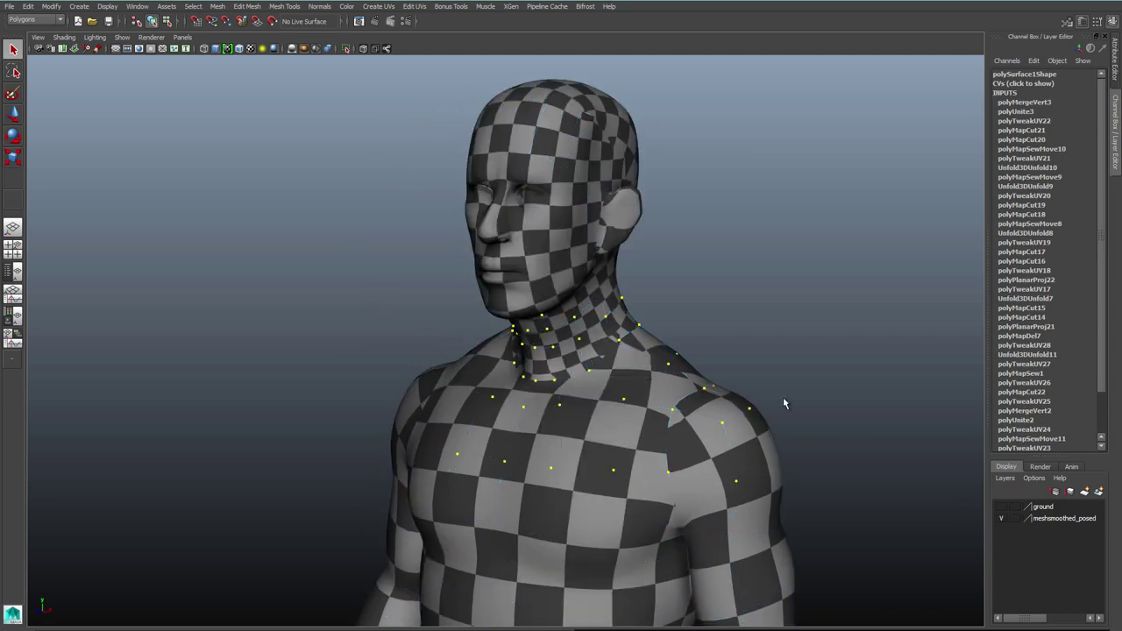
Step: Open the UV Texture Editor for the combined character and hide the checker image behind the shells
alt+right_drag(783, 398, 724, 412)
click(650, 434)
key(f)
alt+drag(650, 434, 674, 386)
click(675, 385)
click(517, 256)
click(139, 6)
click(162, 147)
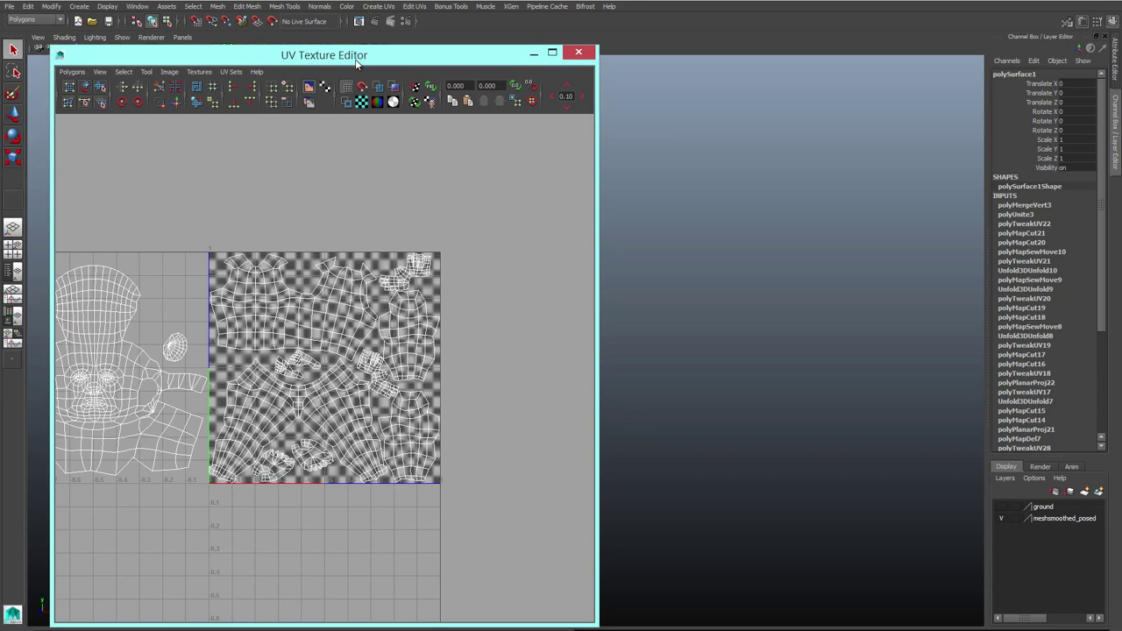
drag(355, 61, 352, 62)
alt+right_drag(293, 351, 231, 358)
alt+middle_drag(231, 359, 293, 350)
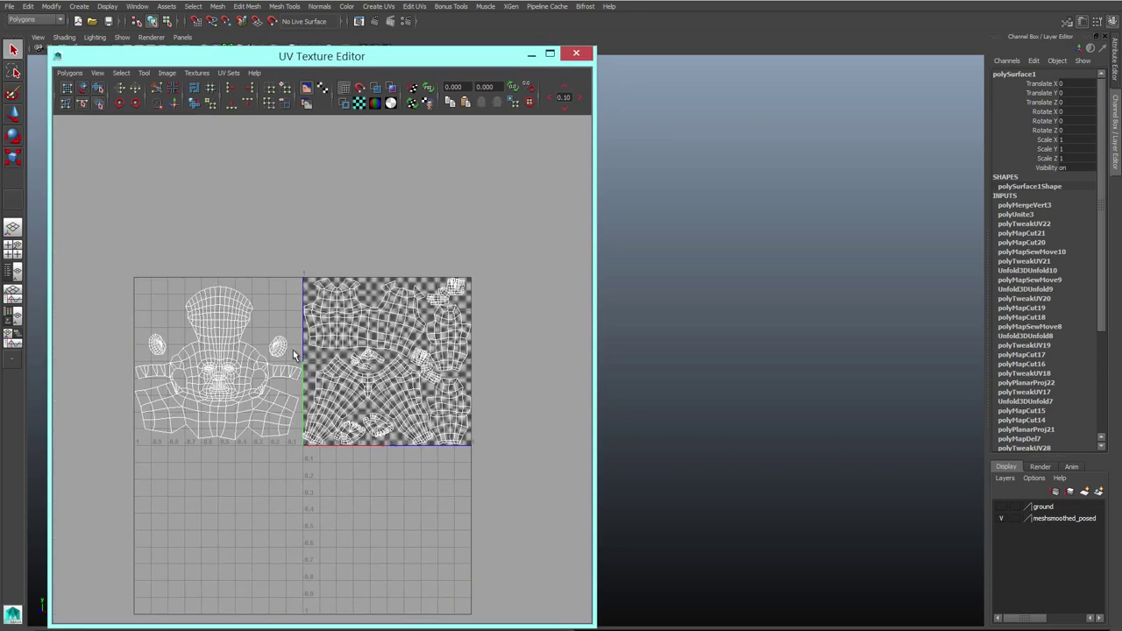
click(309, 88)
Step: Select the head's faces through their UV shells and assign them a new Lambert material
right_drag(224, 342, 224, 365)
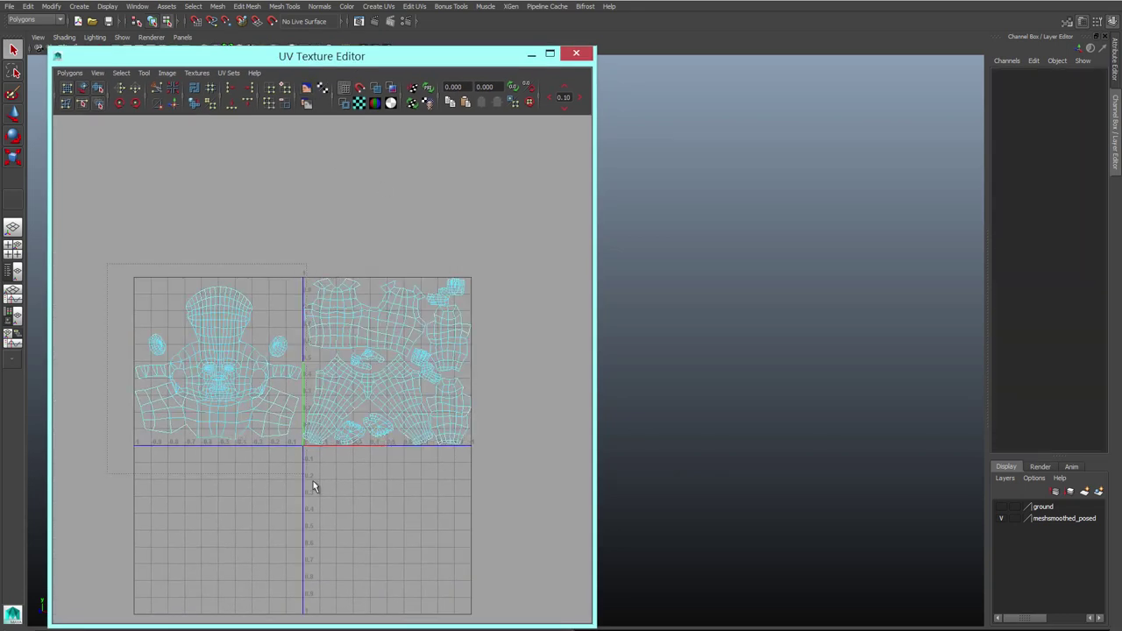
drag(313, 481, 299, 481)
click(533, 54)
right_drag(504, 151, 516, 352)
click(440, 345)
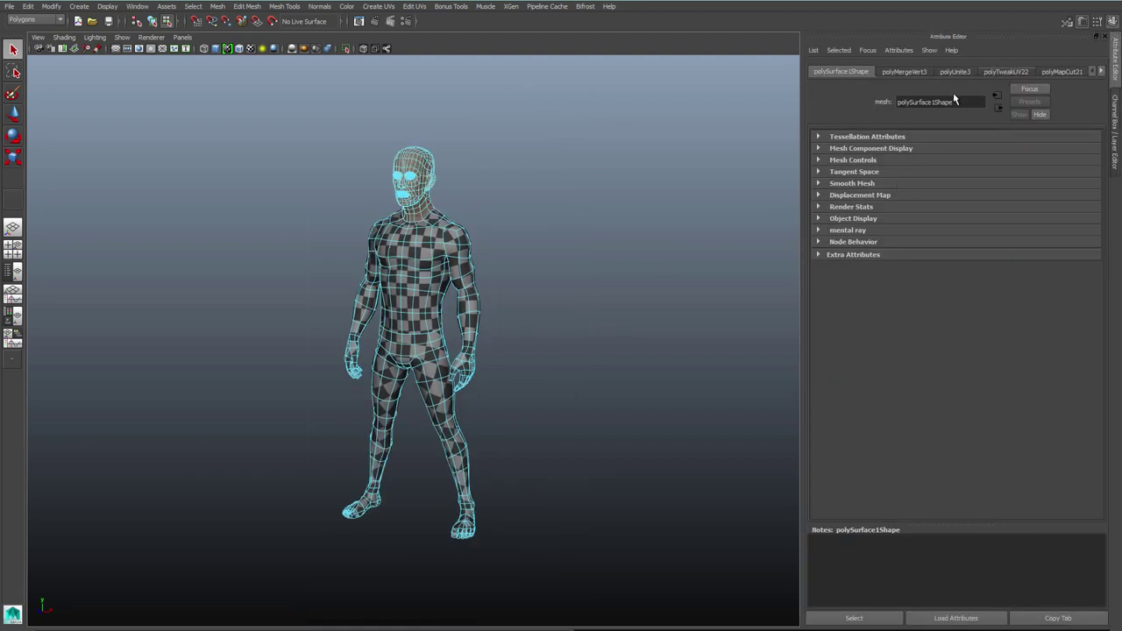
Step: Set the colour of the head's Lambert material to teal
click(1098, 74)
click(1078, 559)
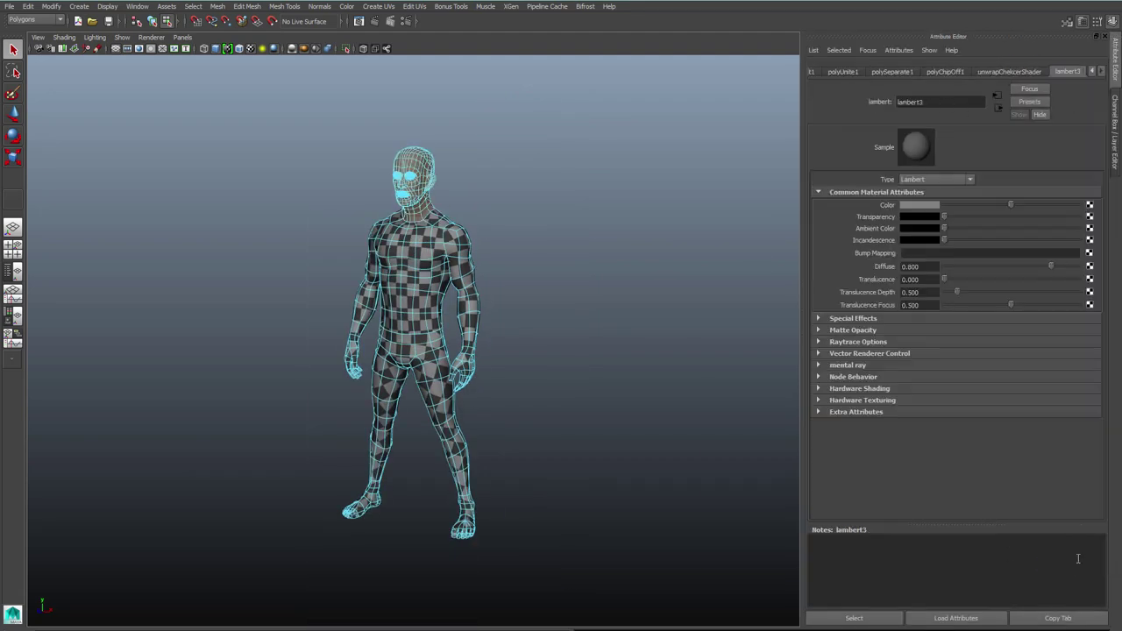
click(923, 206)
click(1010, 202)
click(476, 233)
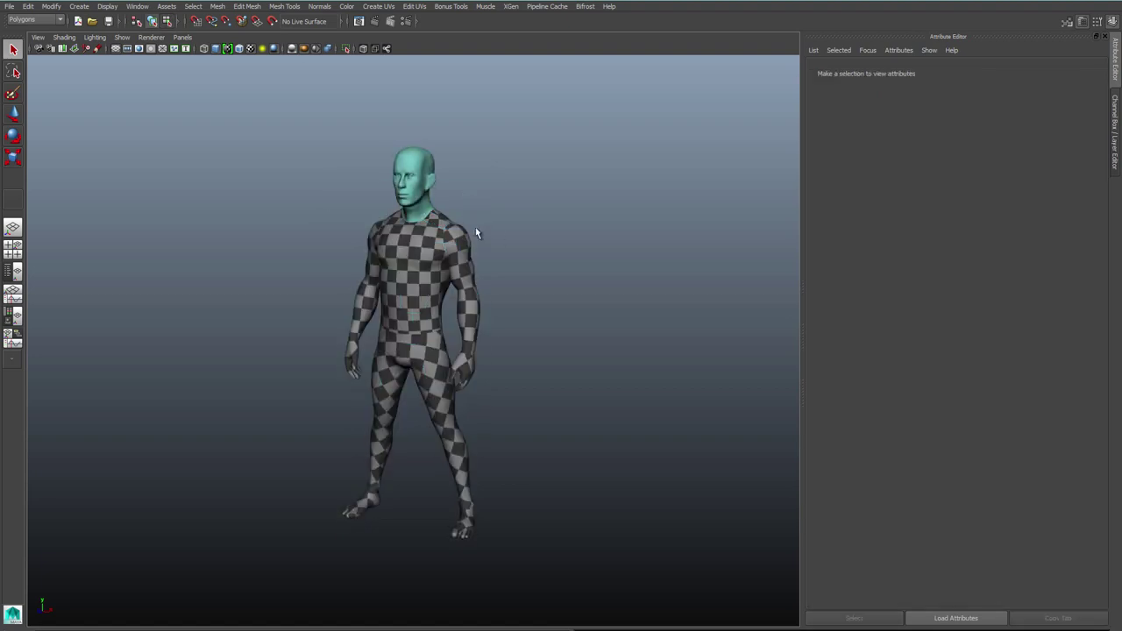
mouse_move(477, 234)
alt+mouse_down()
mouse_move(535, 245)
mouse_move(477, 243)
alt+mouse_up()
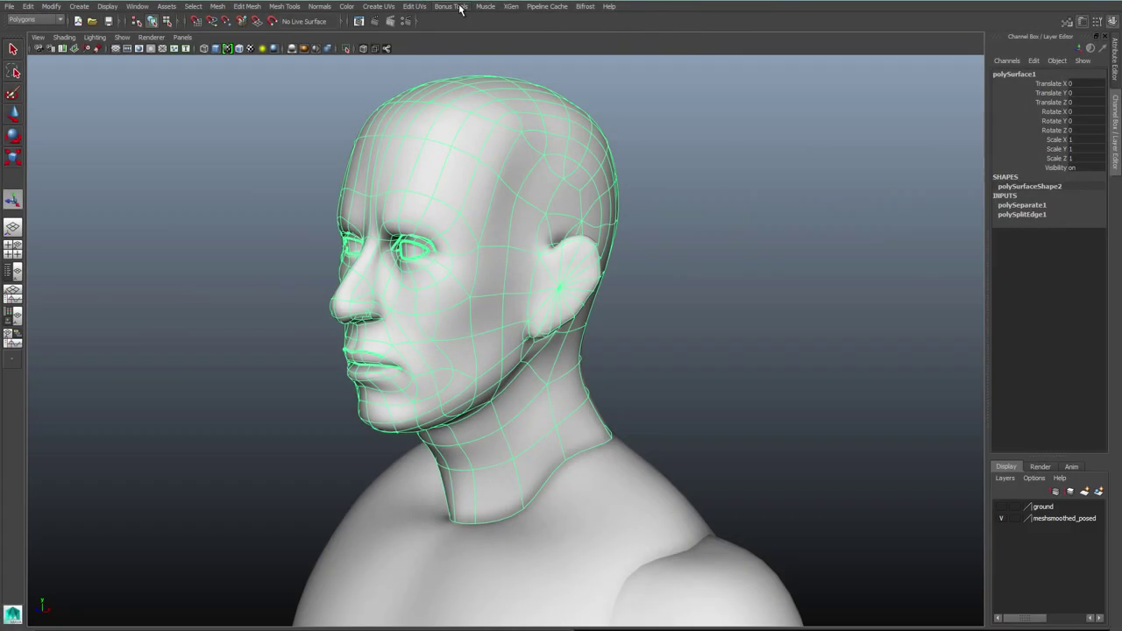
Step: Start the Auto Unwrap UVs Tool on the head mesh with Unfold 3D shell creation and no shell layout
click(452, 7)
mouse_move(465, 92)
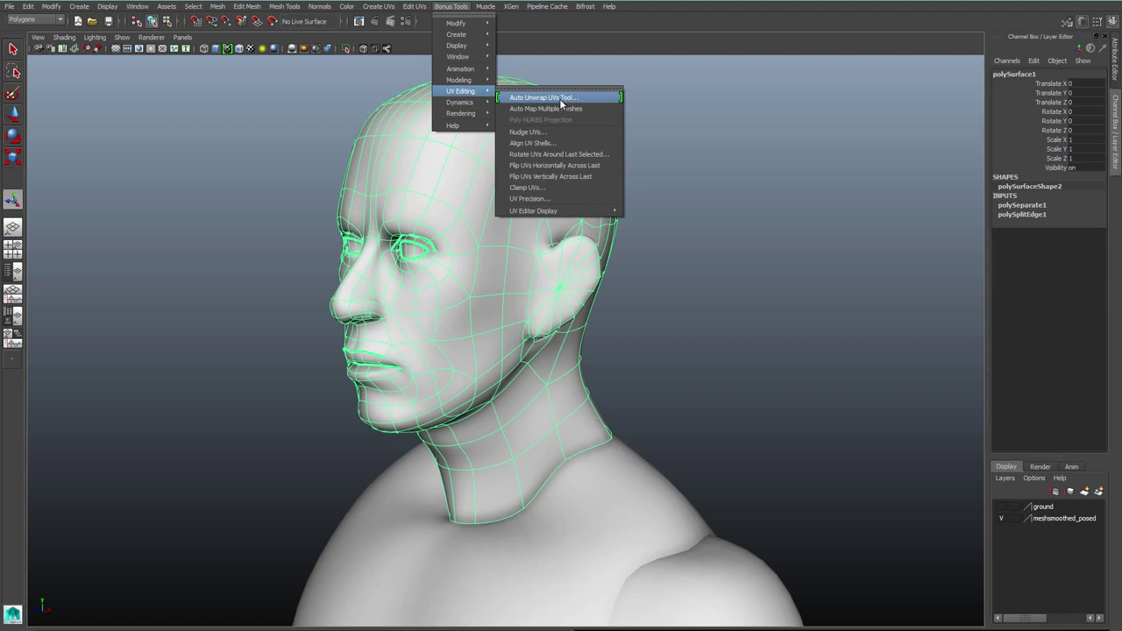
click(552, 99)
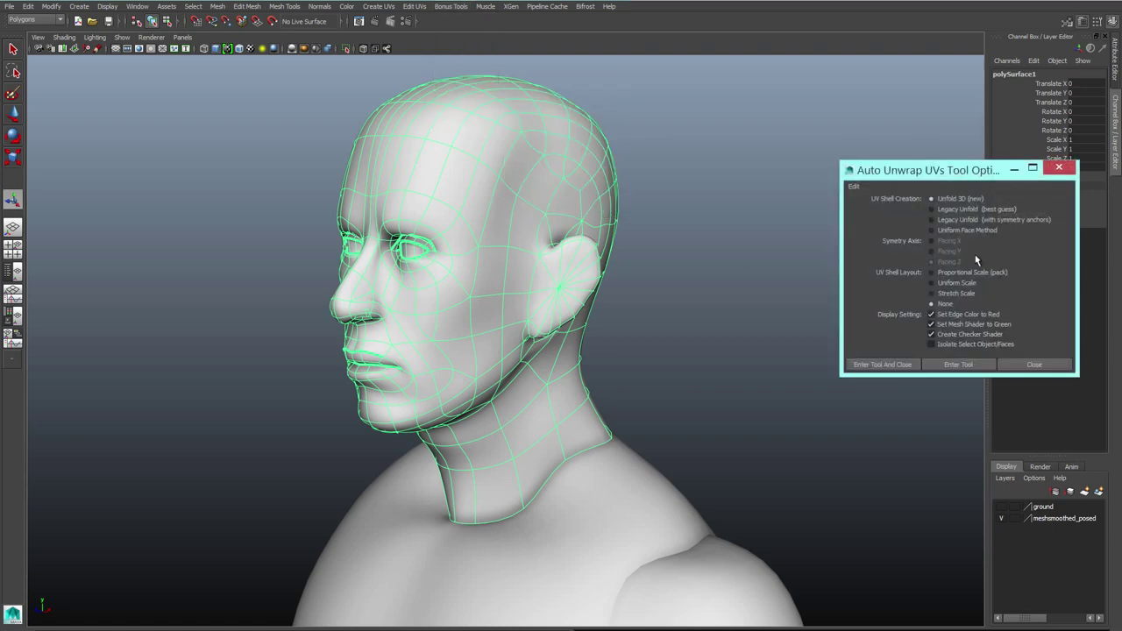
click(885, 364)
Step: Add the vertical centre edges down the back of the head and neck as texture borders
alt+drag(596, 240, 543, 251)
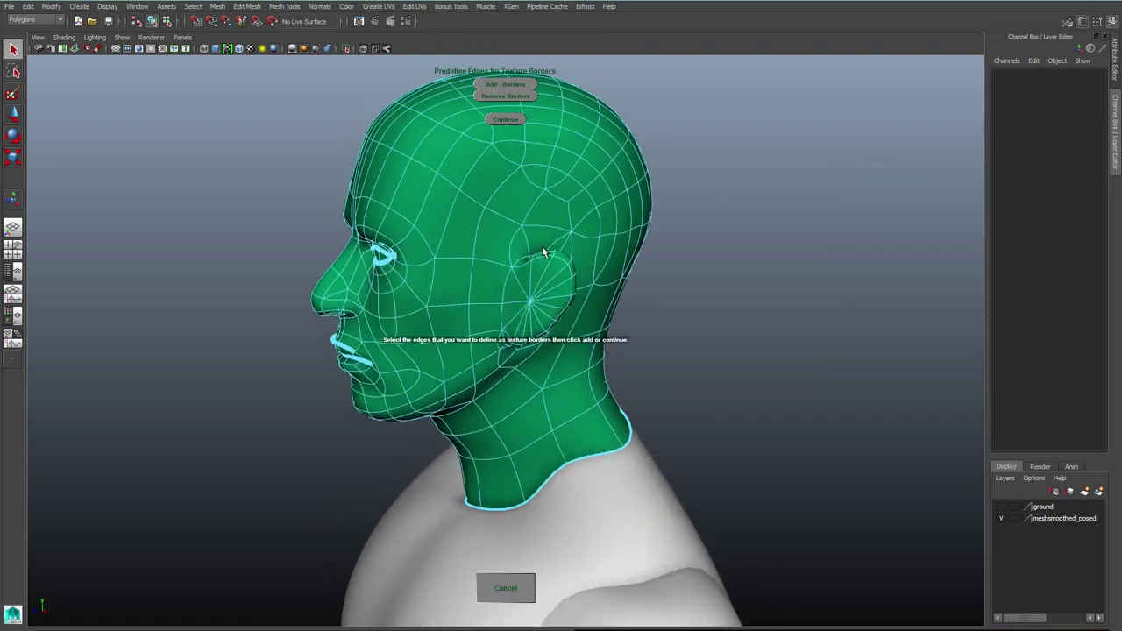
right_drag(551, 226, 549, 203)
alt+drag(564, 216, 561, 296)
click(580, 256)
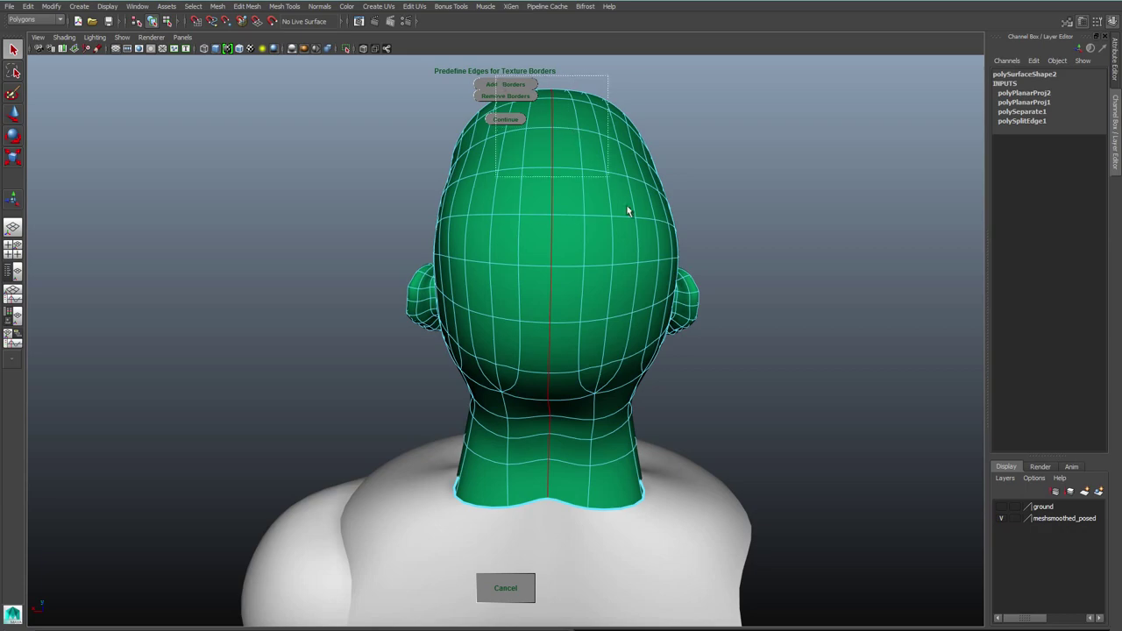
alt+drag(717, 304, 476, 243)
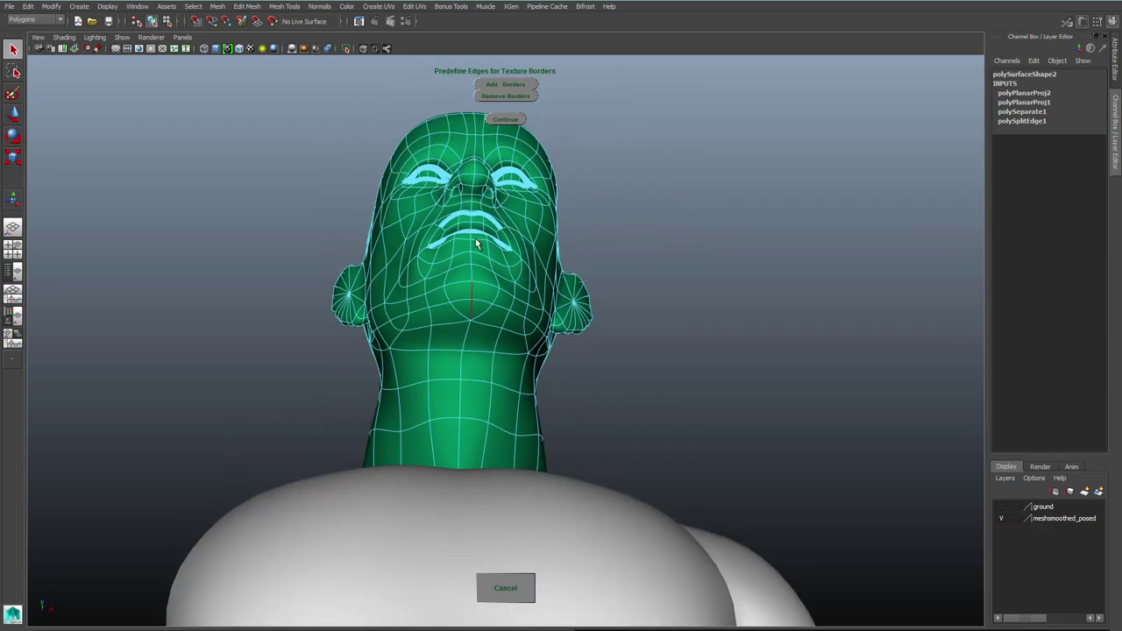
alt+drag(560, 285, 636, 403)
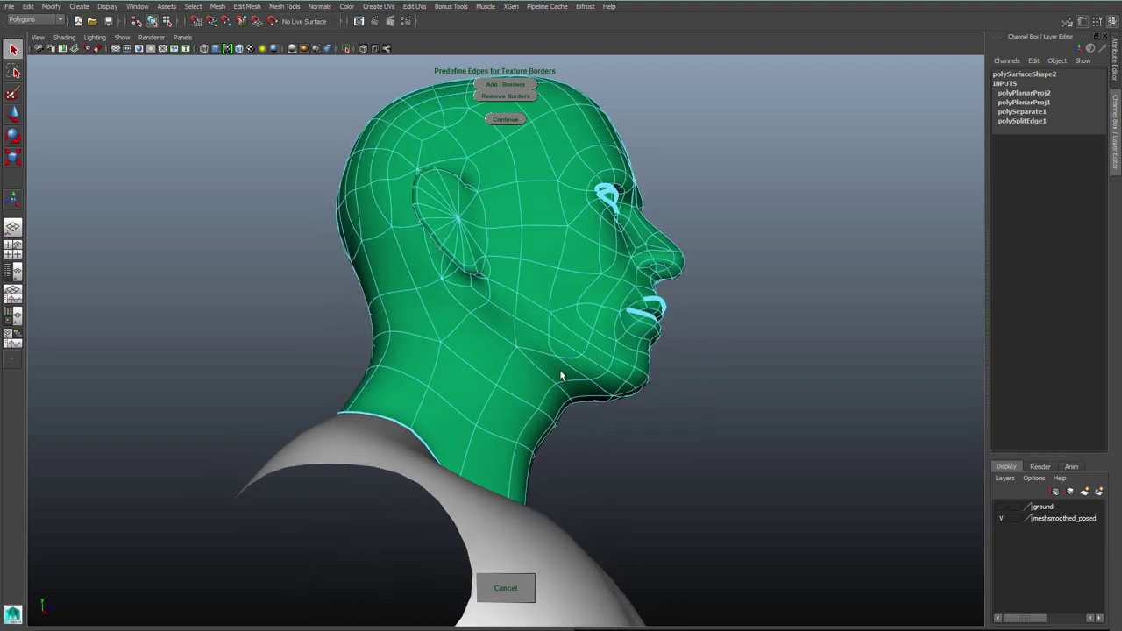
alt+drag(561, 375, 666, 408)
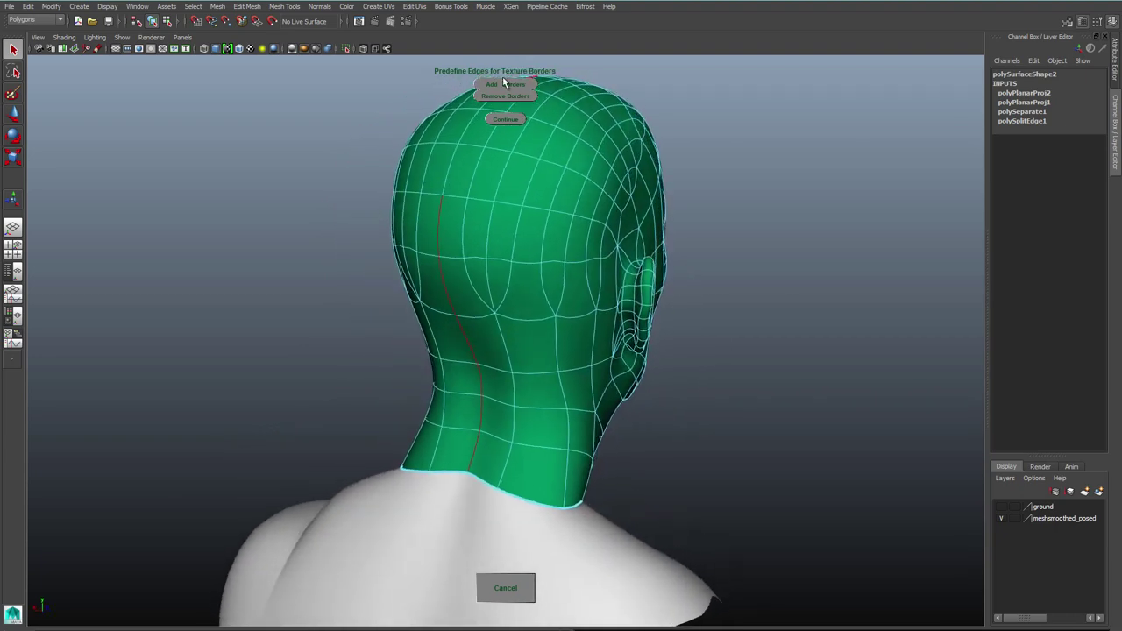
Step: Add an edge path across the back of the head and above both ears as a texture border
alt+drag(581, 291, 519, 285)
alt+drag(405, 218, 485, 249)
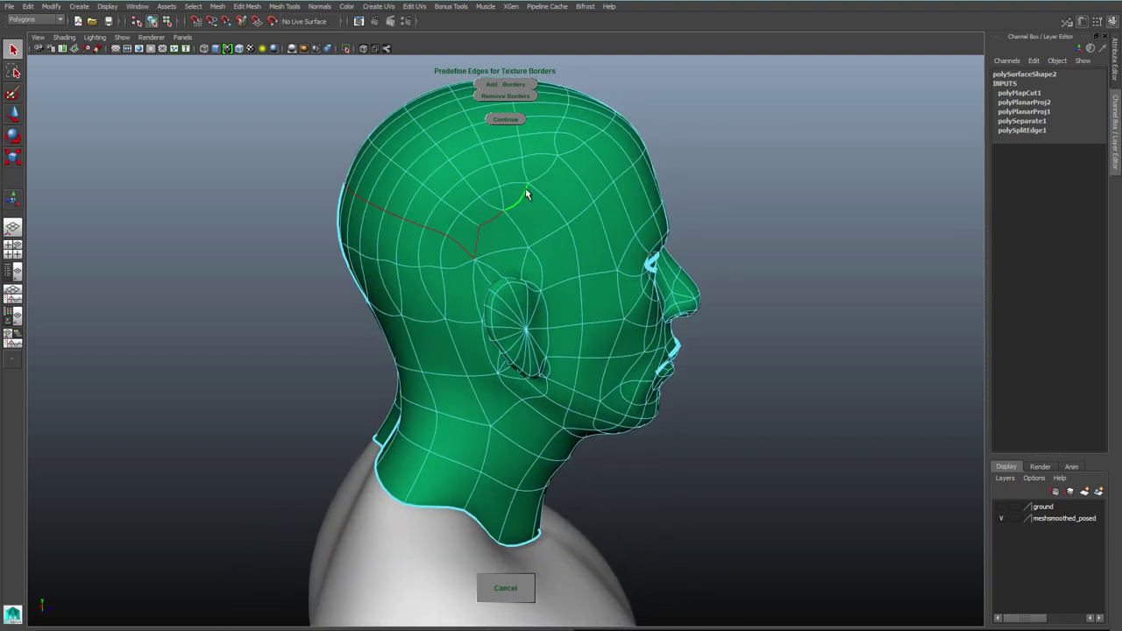
alt+drag(718, 254, 487, 195)
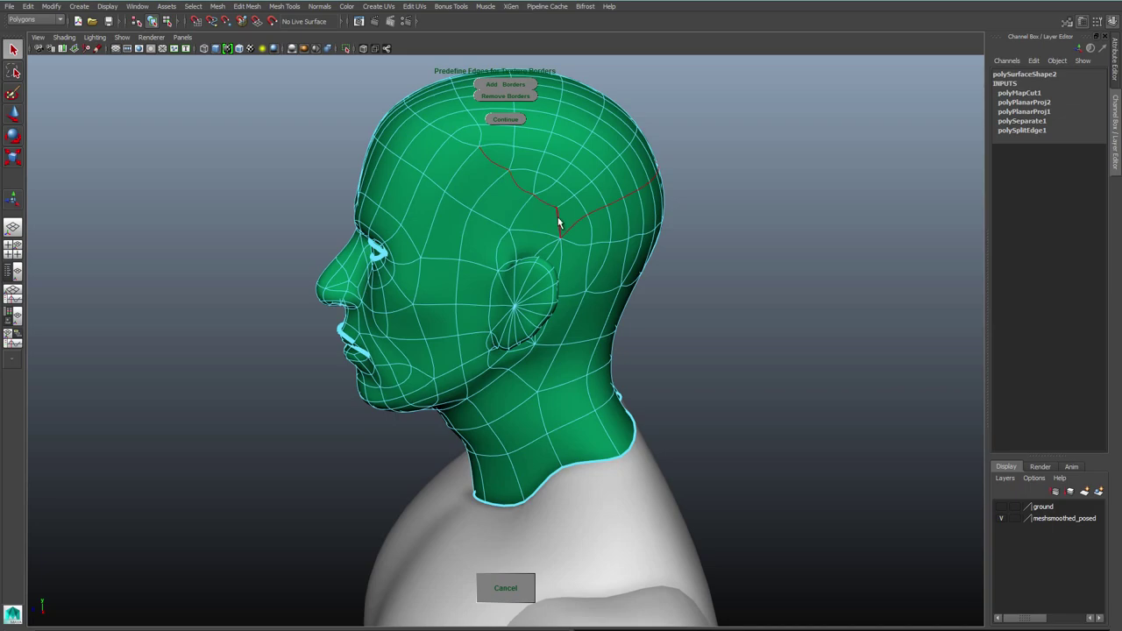
click(513, 85)
Step: Add the edges around both ears as texture borders
alt+drag(513, 87, 512, 254)
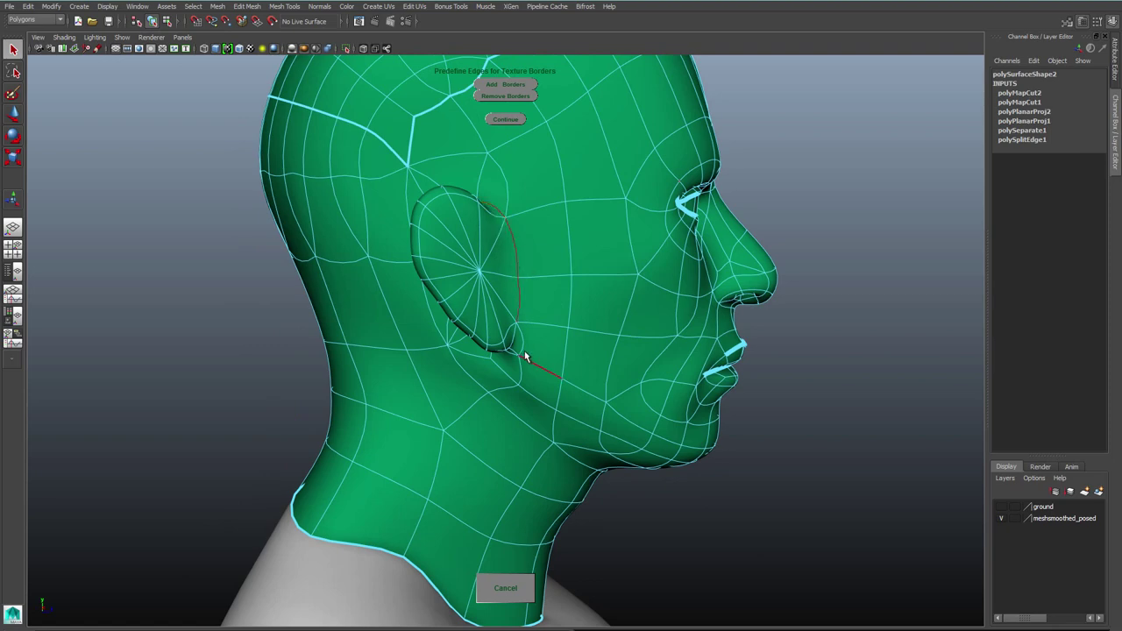
alt+drag(508, 352, 621, 350)
click(513, 85)
alt+drag(513, 86, 490, 278)
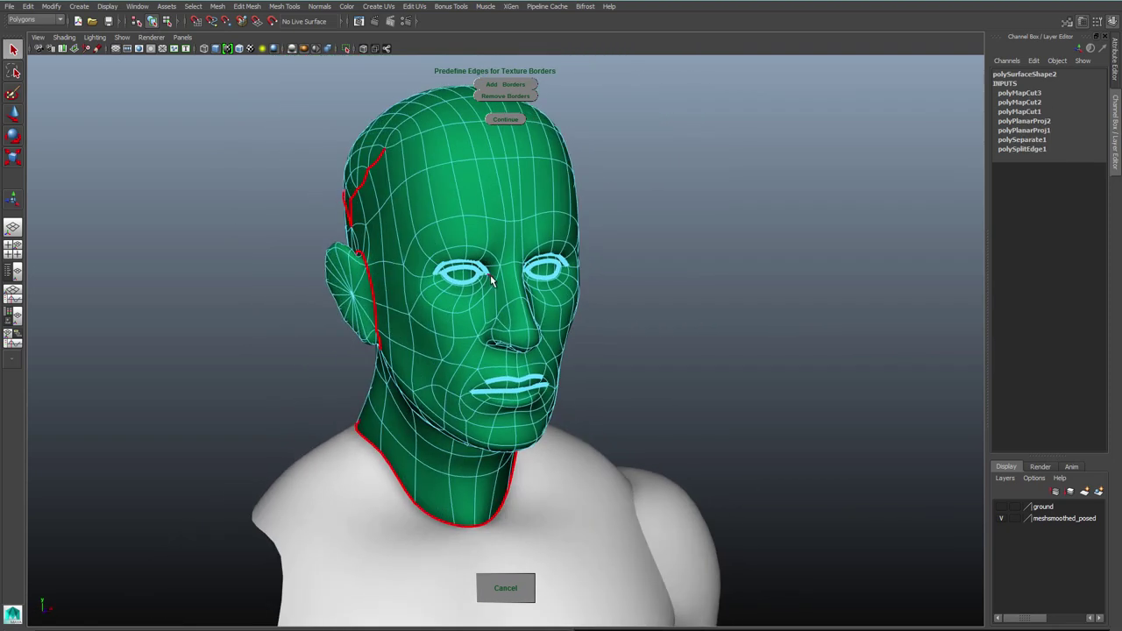
Step: Unwrap the head with the predefined borders and open the result in the UV Texture Editor
click(498, 120)
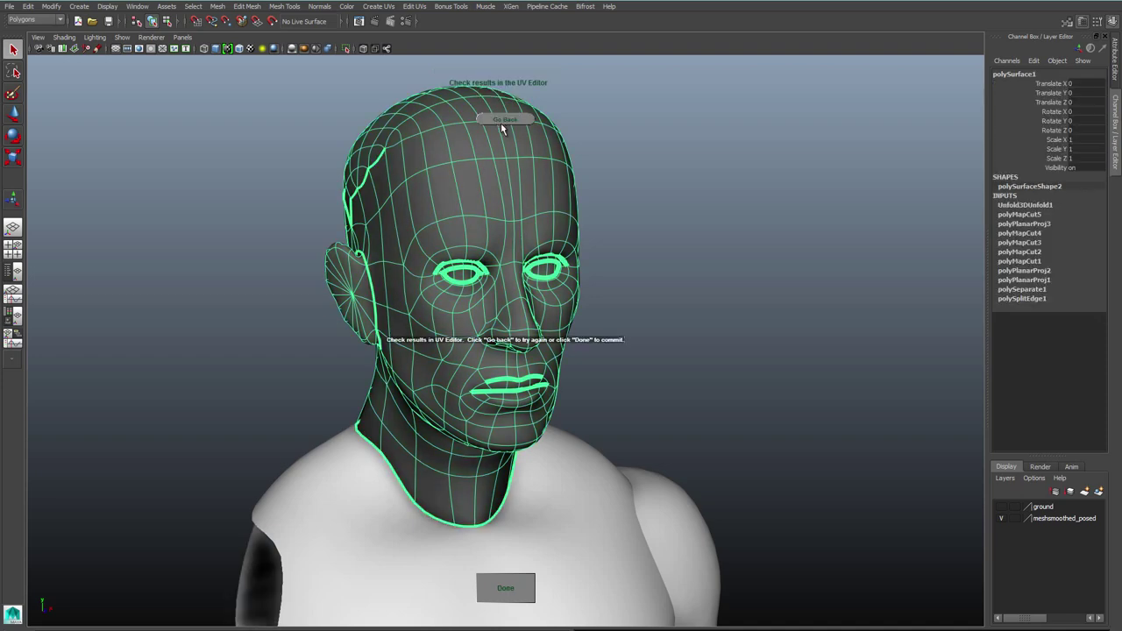
click(138, 6)
click(175, 158)
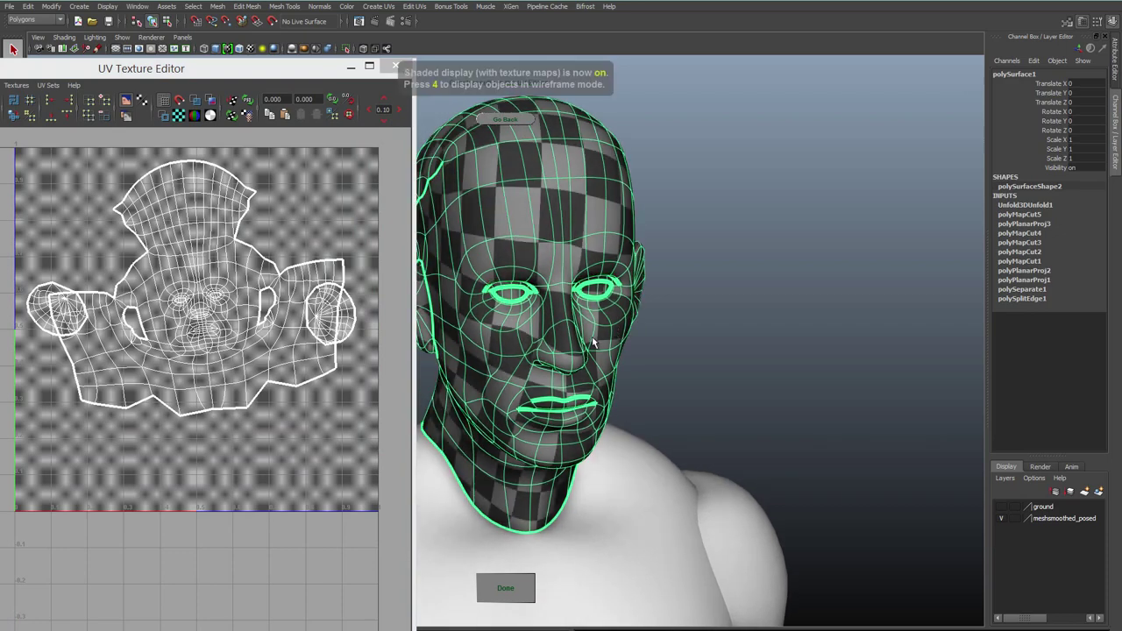
Step: Rotate the face's UV shell upright and inspect the head's shells in the UV Texture Editor
click(196, 288)
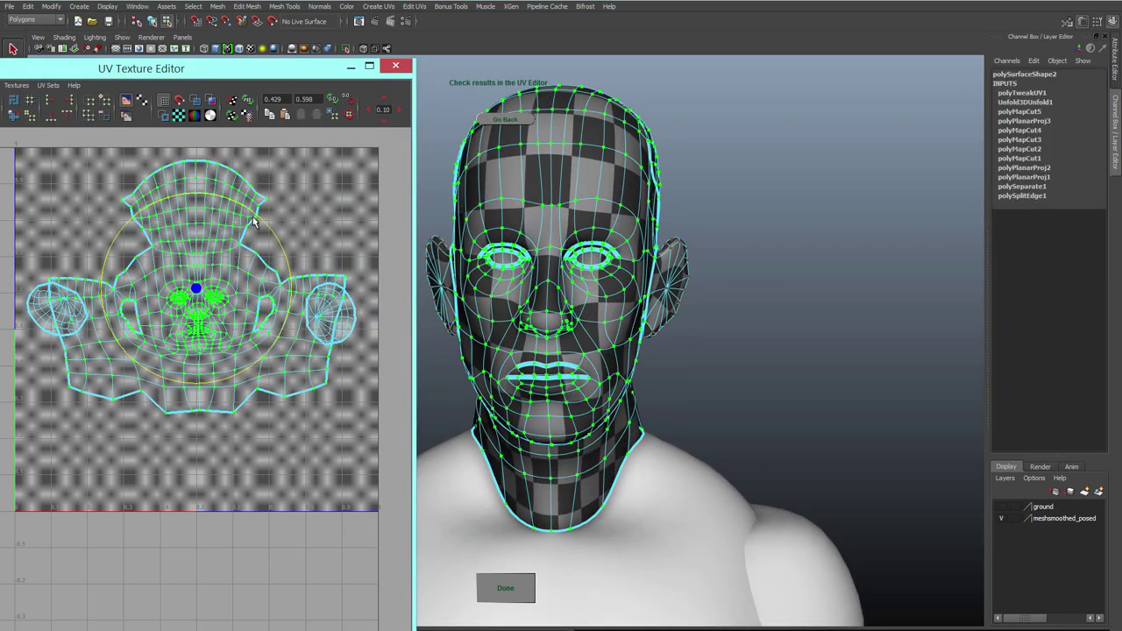
scroll(253, 221, up, 5)
alt+middle_drag(259, 313, 208, 377)
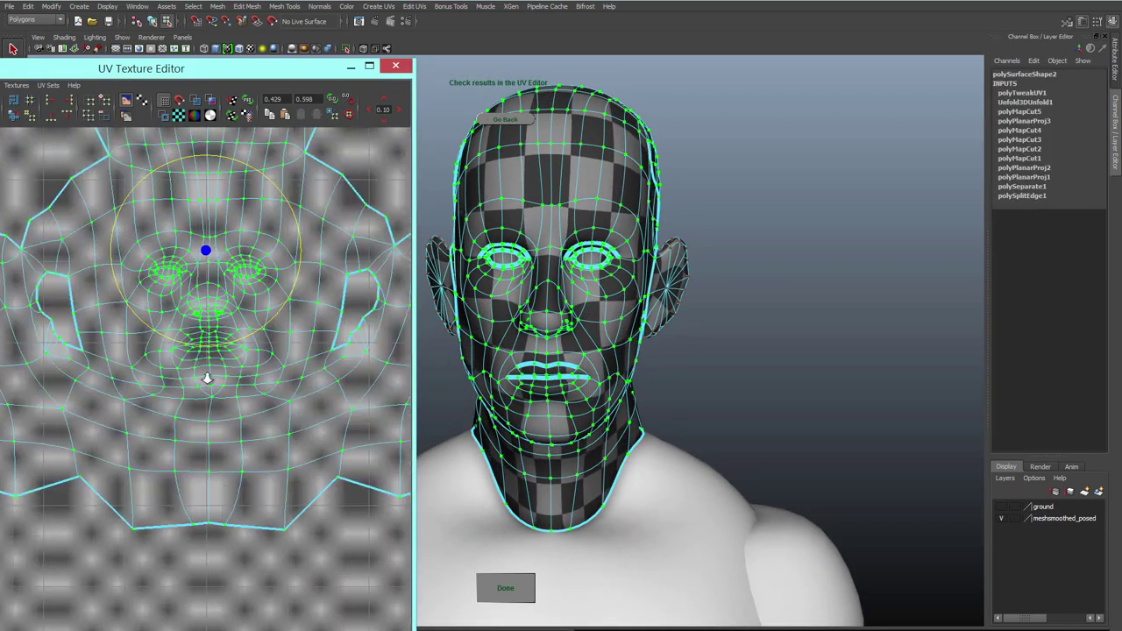
scroll(298, 176, down, 4)
mouse_move(209, 334)
alt+middle_down()
mouse_move(279, 382)
mouse_move(189, 339)
alt+middle_up()
click(318, 337)
ctrl+right_drag(351, 392, 393, 380)
alt+middle_drag(202, 350, 342, 369)
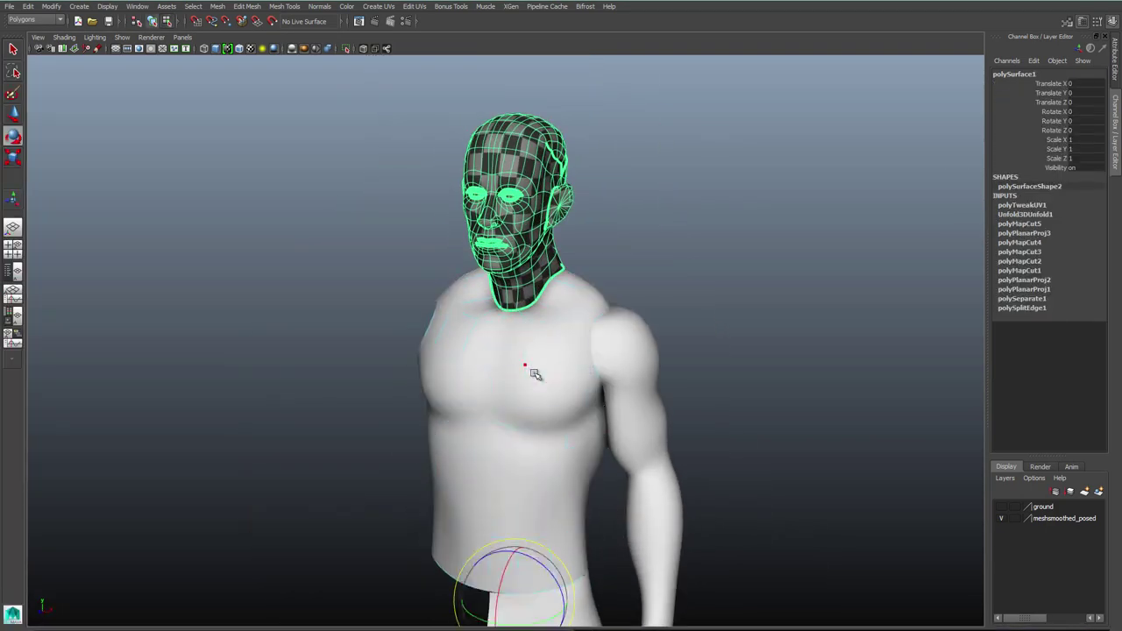
Step: Start the Auto Unwrap UVs Tool on the torso and add the edges down its side as texture borders
click(526, 371)
click(450, 6)
mouse_move(456, 95)
click(614, 95)
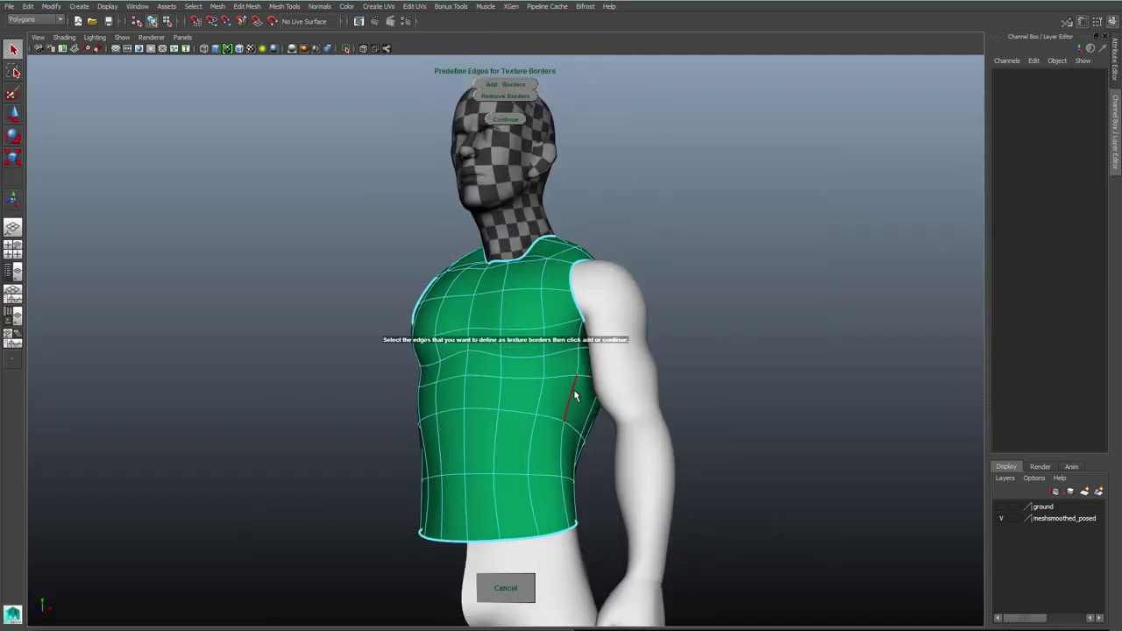
alt+drag(575, 394, 502, 200)
click(504, 85)
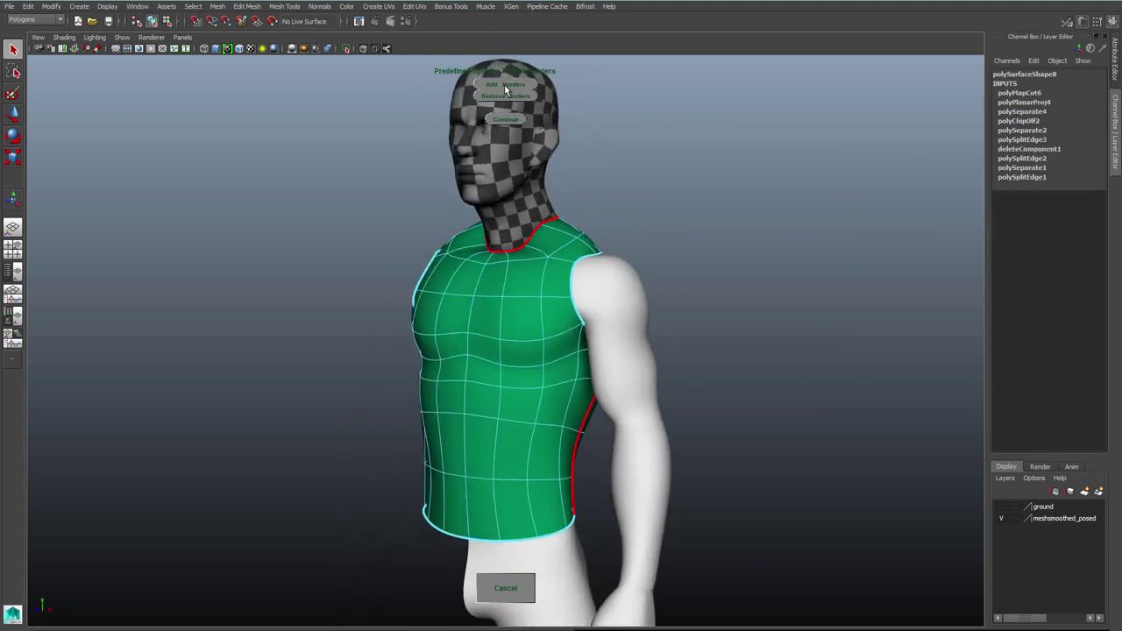
Step: Add the torso's shoulder edges as texture borders and unwrap the torso
alt+drag(610, 272, 574, 274)
double_click(592, 269)
alt+drag(649, 300, 659, 322)
click(513, 87)
click(505, 119)
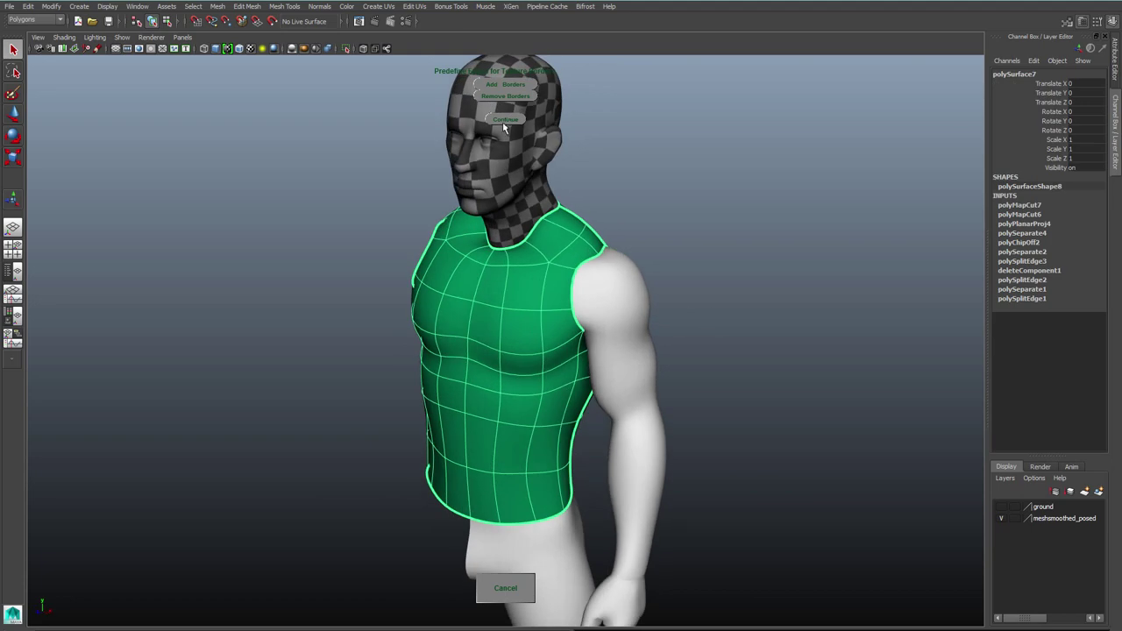
click(503, 123)
Step: Open the torso's UVs in the UV Texture Editor and rotate the shell upright
click(138, 6)
click(163, 158)
right_drag(229, 349, 271, 351)
click(220, 352)
ctrl+right_drag(219, 357, 253, 344)
key(e)
drag(243, 330, 248, 374)
alt+middle_drag(224, 358, 261, 328)
alt+drag(659, 396, 633, 388)
click(352, 66)
Step: Commit the torso unwrap and automatically unwrap the arm with a seam along its inner side
alt+middle_drag(633, 388, 608, 254)
key(F8)
click(589, 280)
alt+drag(588, 280, 614, 284)
click(450, 6)
mouse_move(468, 98)
click(543, 97)
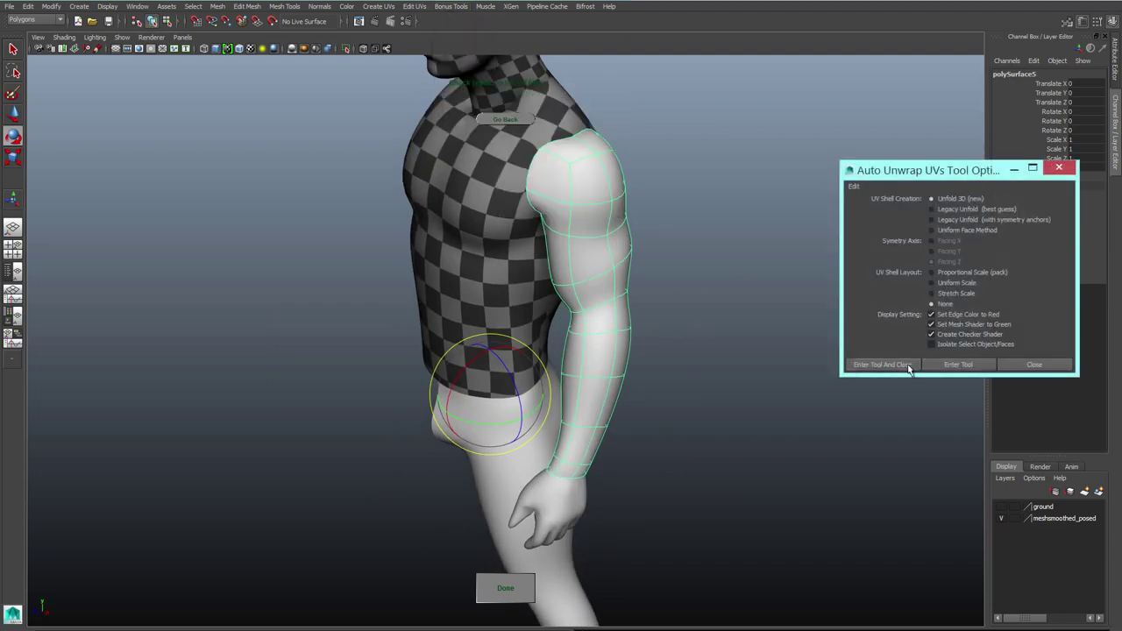
click(508, 589)
click(879, 364)
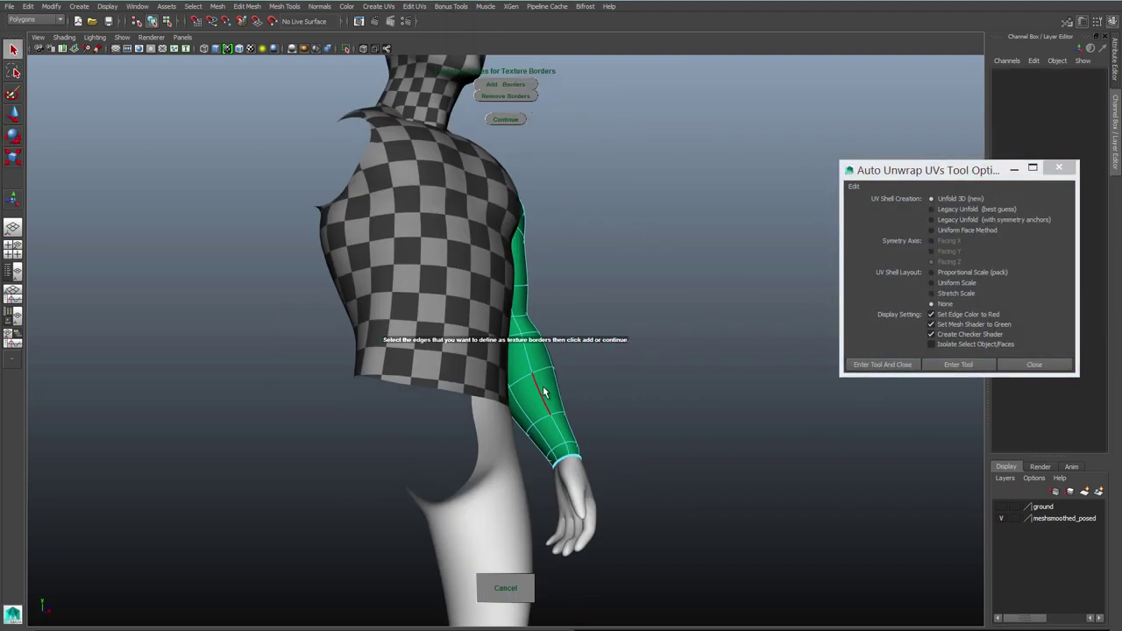
click(505, 119)
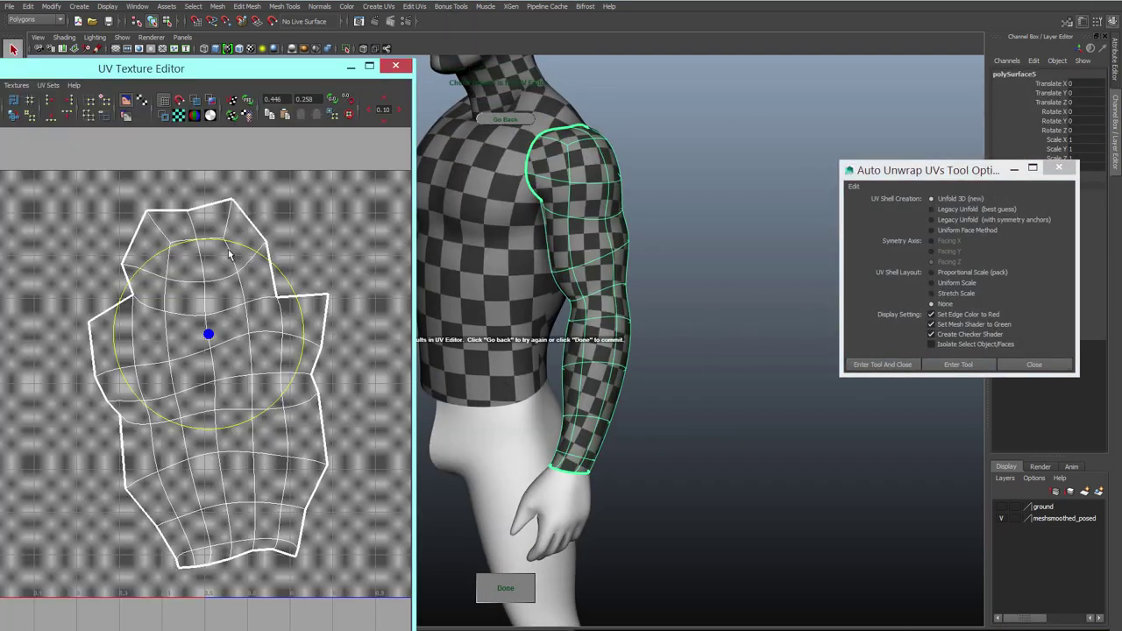
Step: Rotate the arm's UV shell upright in the UV Texture Editor
right_drag(221, 304, 180, 288)
click(193, 241)
alt+middle_drag(193, 241, 255, 256)
key(w)
key(e)
drag(315, 312, 323, 318)
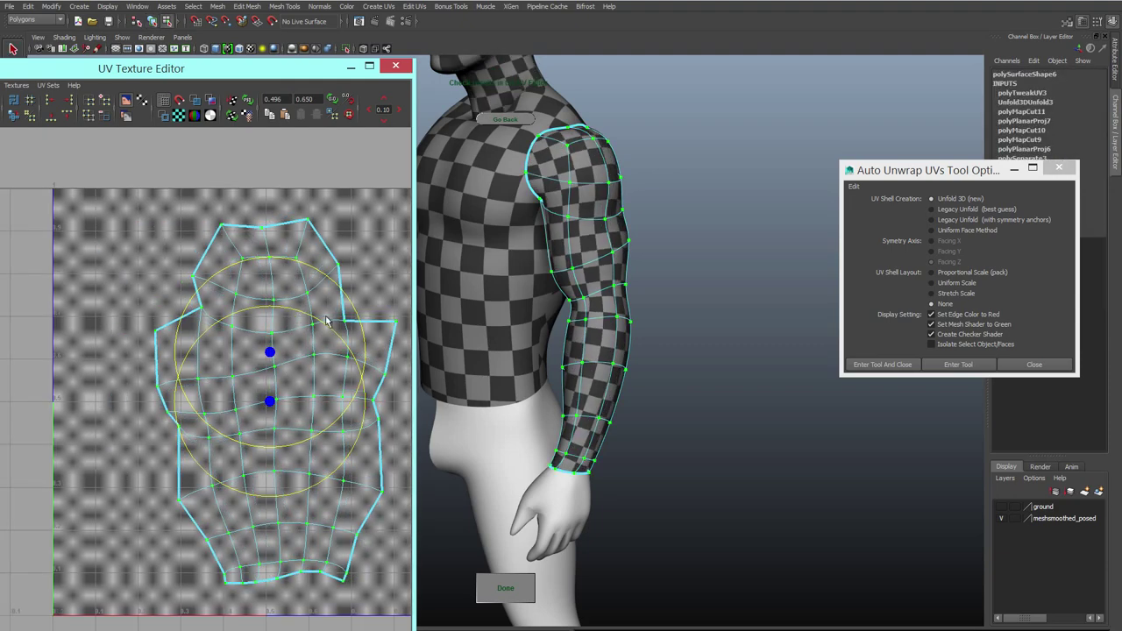
click(351, 68)
Step: Start the Auto Unwrap UVs Tool on the hand and select seam edges along the thumb and fingers
alt+middle_drag(586, 507, 574, 432)
click(574, 430)
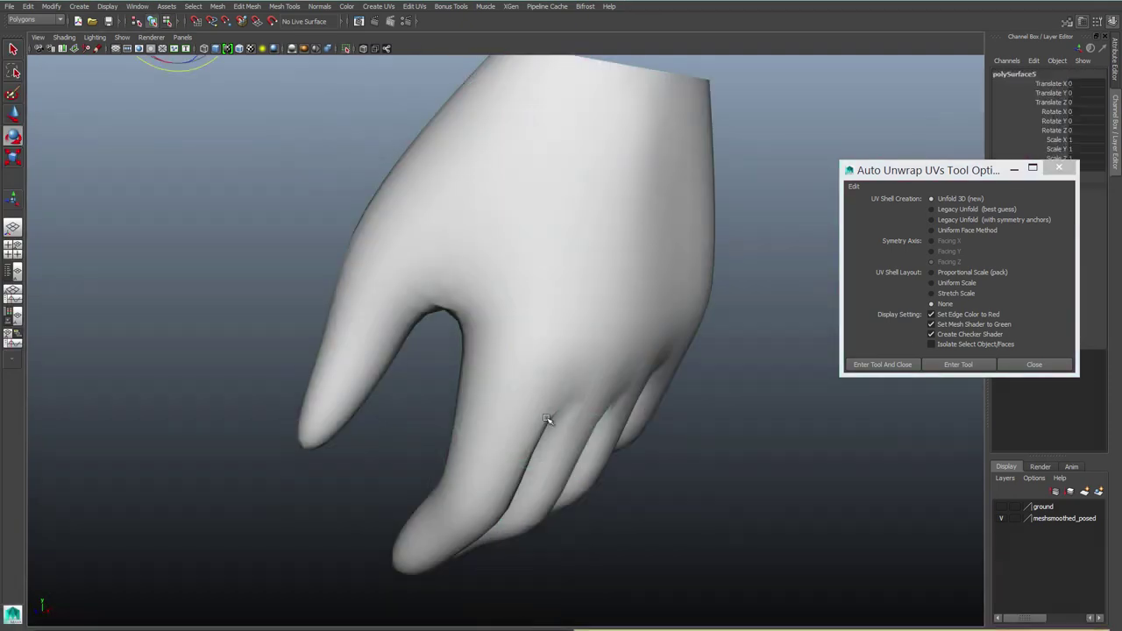
alt+drag(548, 400, 543, 296)
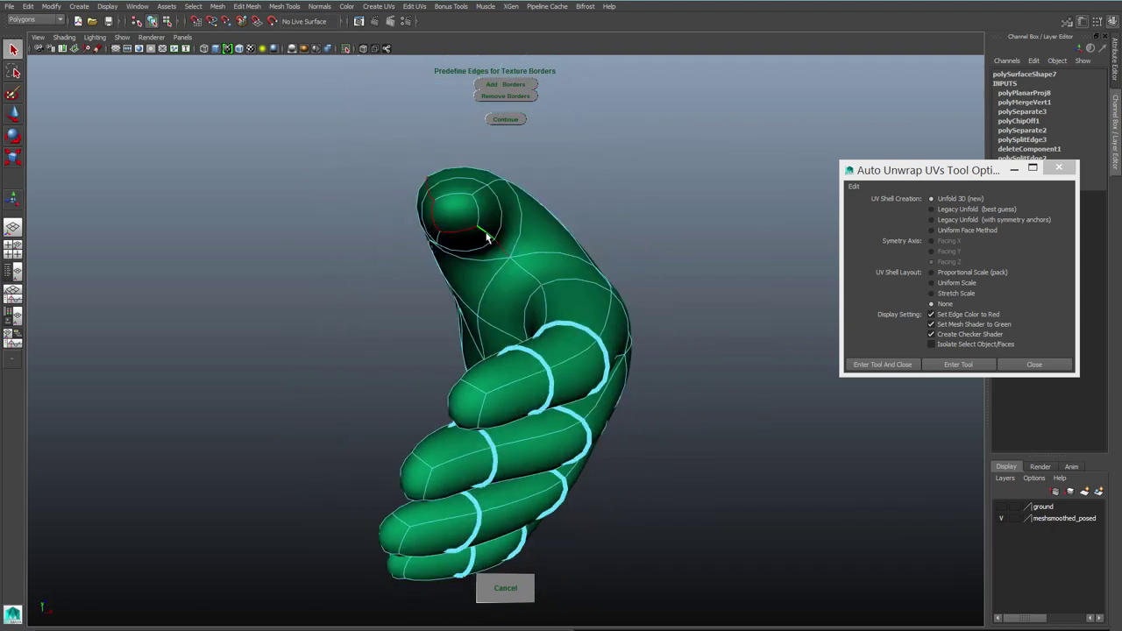
alt+drag(486, 237, 539, 446)
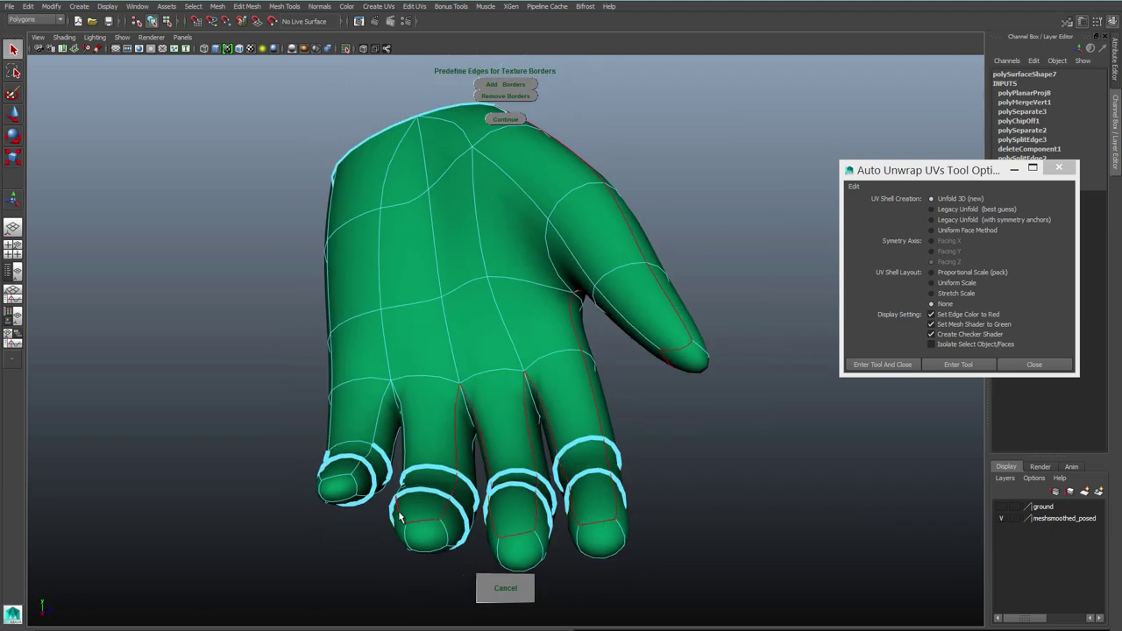
alt+drag(368, 445, 913, 336)
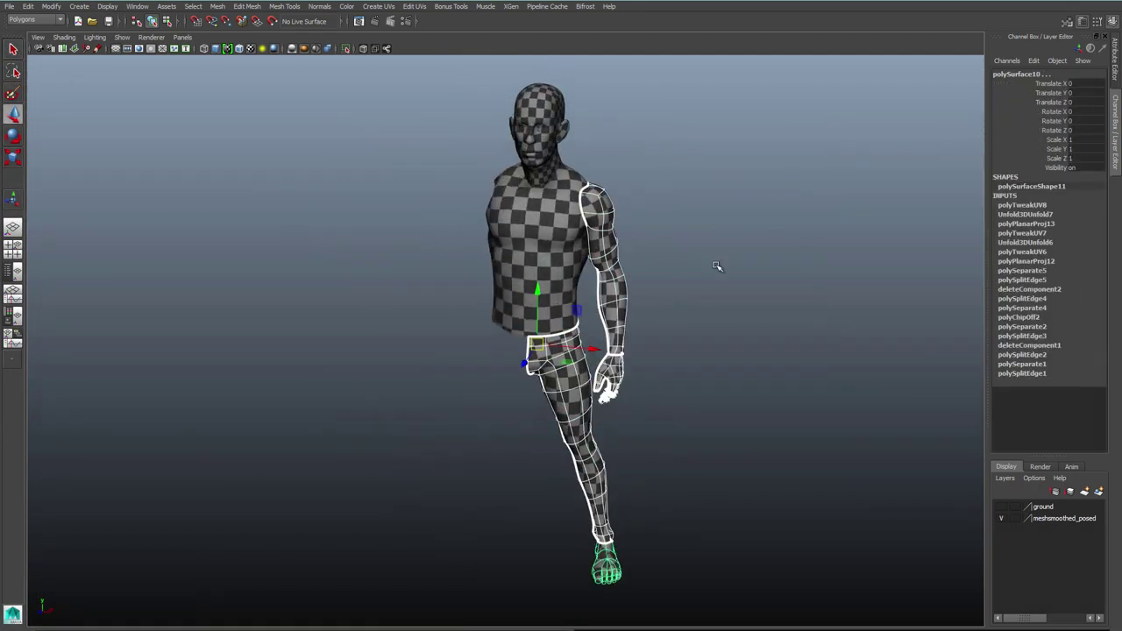
Step: Delete the construction history of the selected arm, hand, leg and foot meshes
key(space)
click(532, 217)
mouse_move(570, 340)
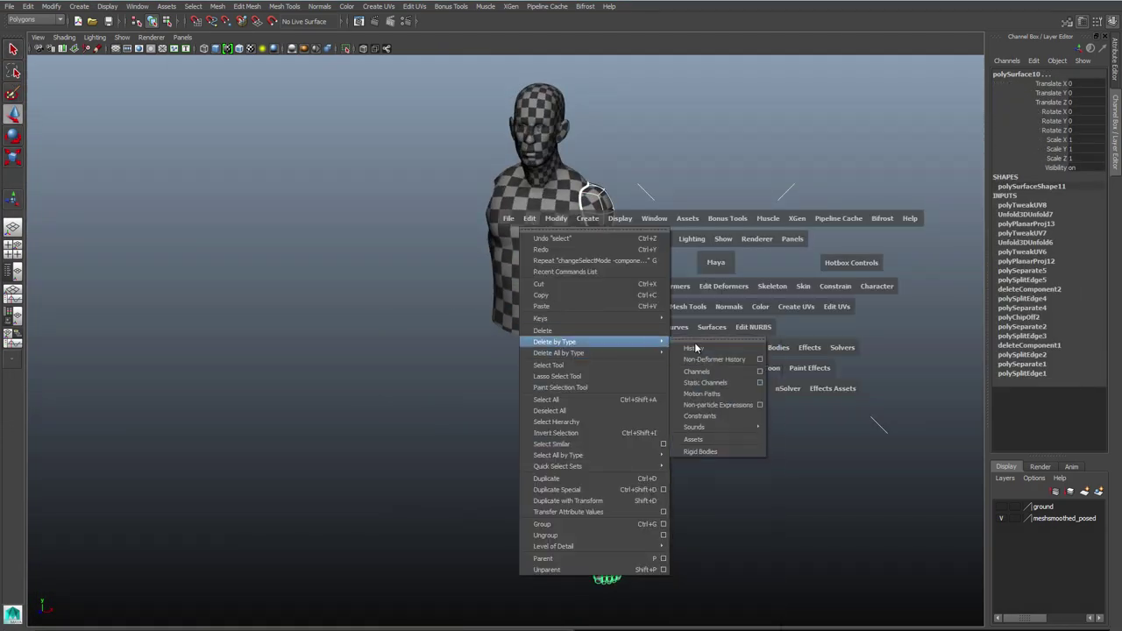
click(696, 347)
Step: Mirror duplicates of the limbs to the other side and merge all body parts into one mesh
key(ctrl+d)
key(r)
drag(589, 349, 475, 348)
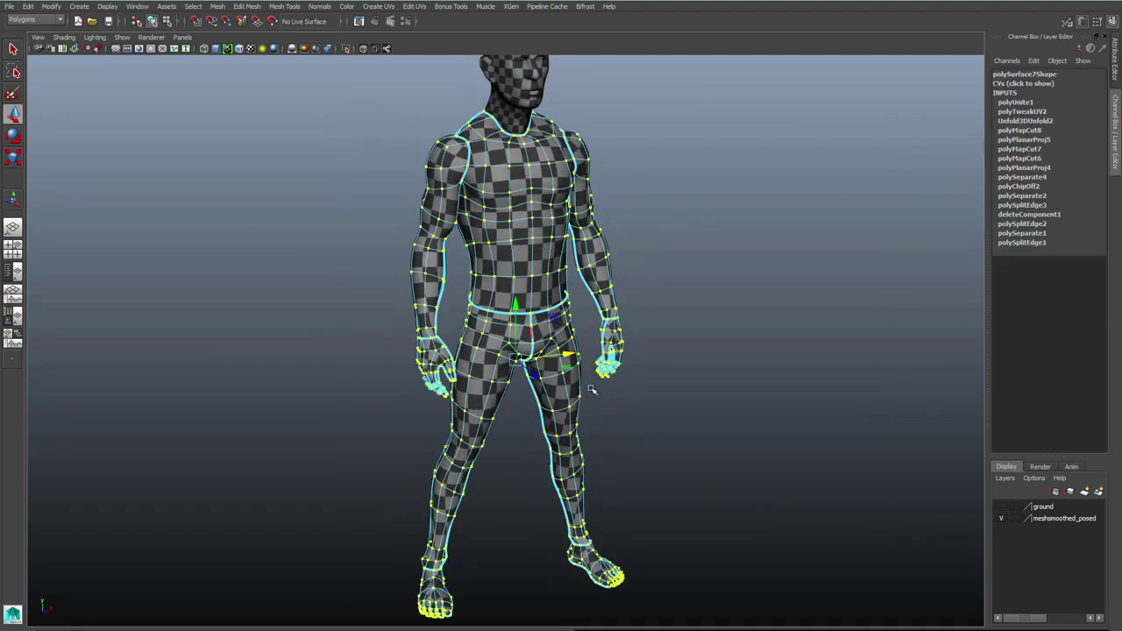
shift+right_drag(633, 280, 666, 273)
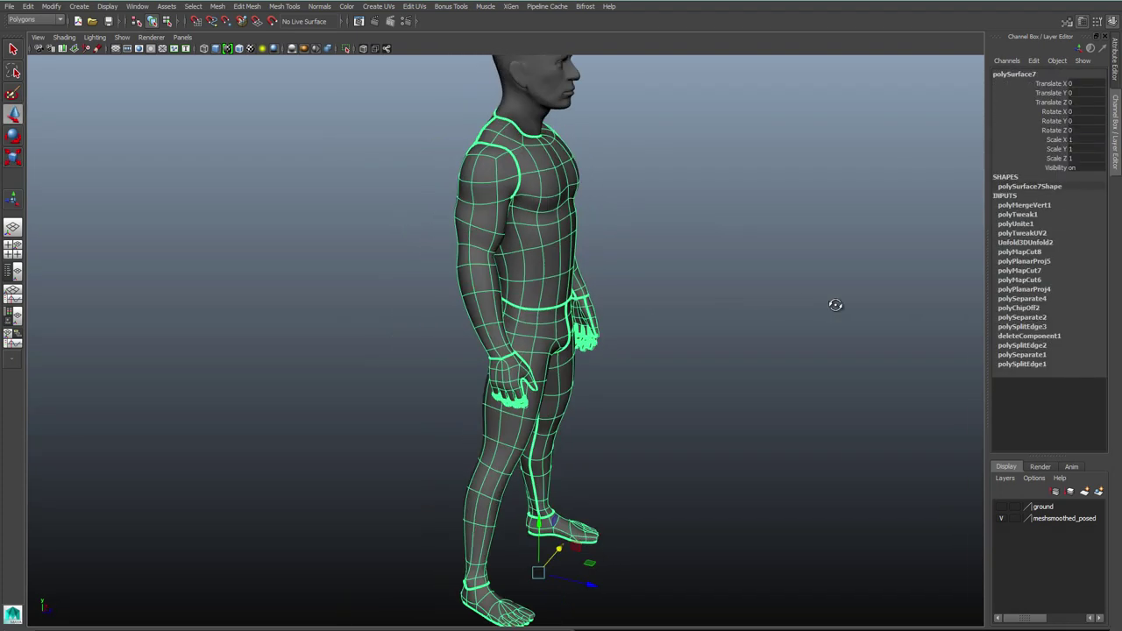
Step: Examine the combined body's UV shells in the UV Texture Editor
alt+drag(835, 305, 376, 353)
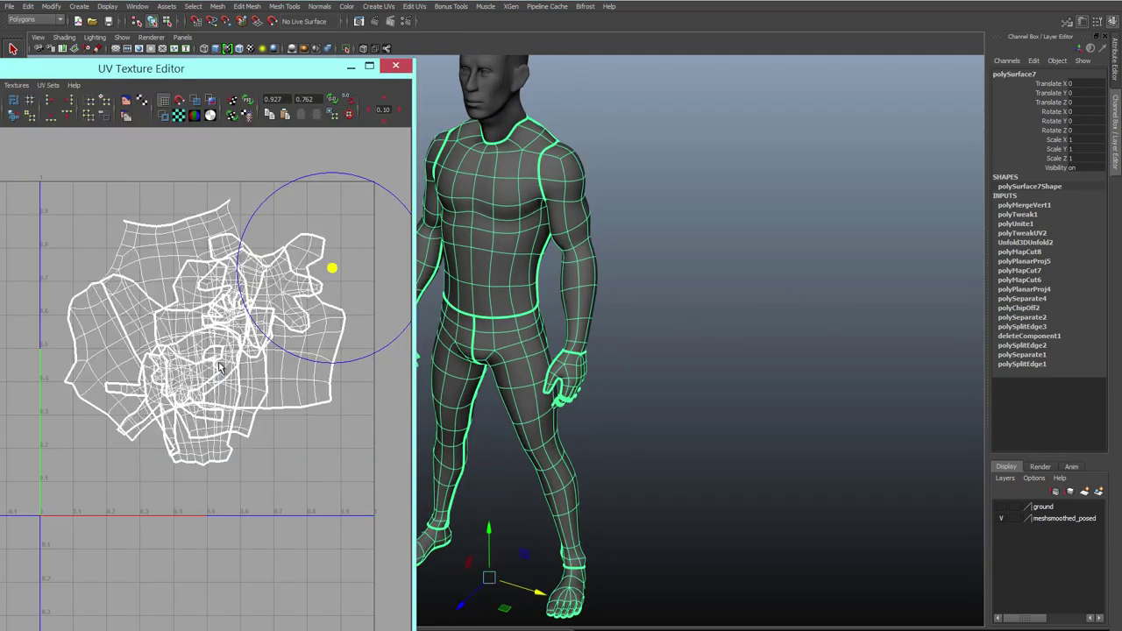
right_drag(515, 219, 524, 250)
drag(505, 253, 537, 296)
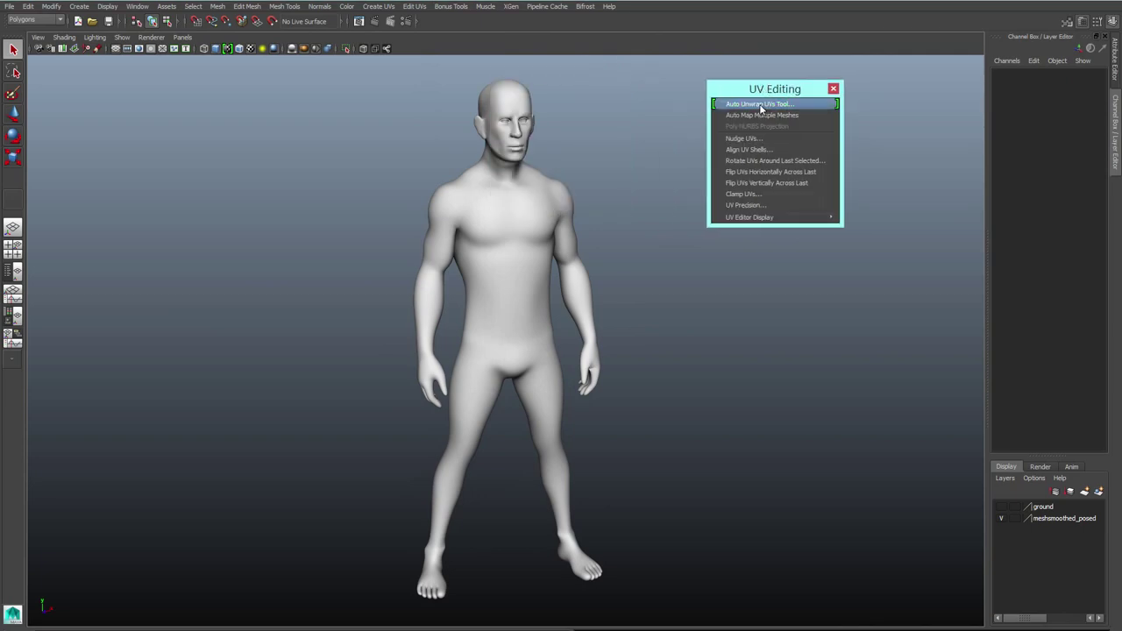
Step: Start the Auto Unwrap UVs Tool on the full body mesh and add the waist edge loop as a texture border
click(759, 103)
click(520, 245)
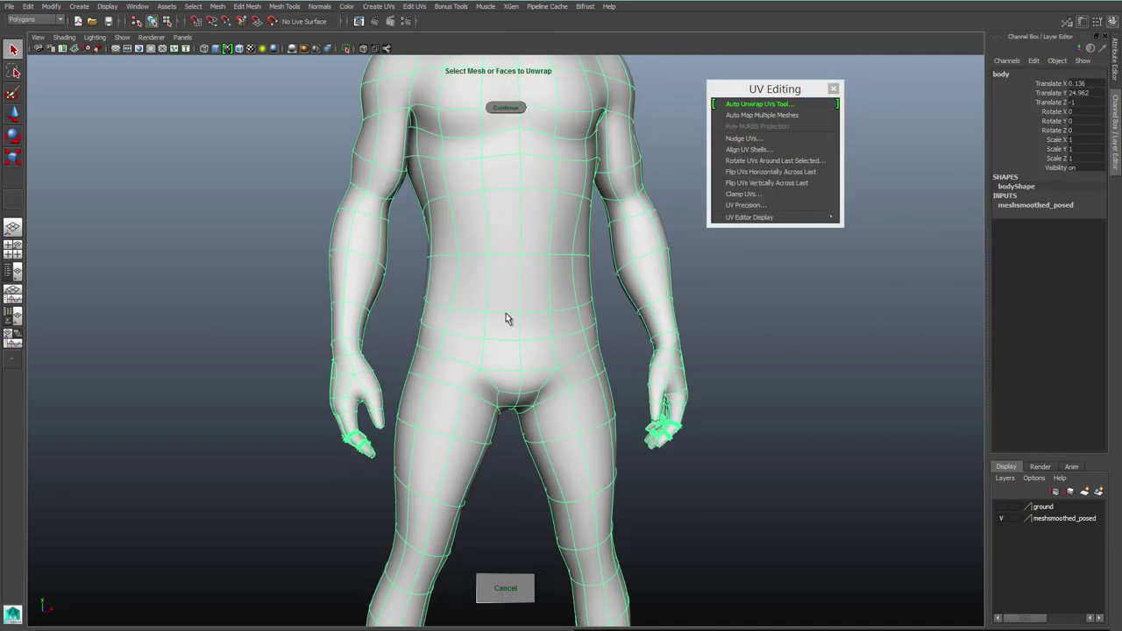
double_click(505, 314)
alt+drag(505, 314, 753, 306)
click(506, 85)
Step: Add the edge loop around the body's neck as a texture border
alt+middle_drag(552, 157, 552, 263)
alt+drag(553, 263, 753, 260)
alt+right_drag(420, 261, 494, 261)
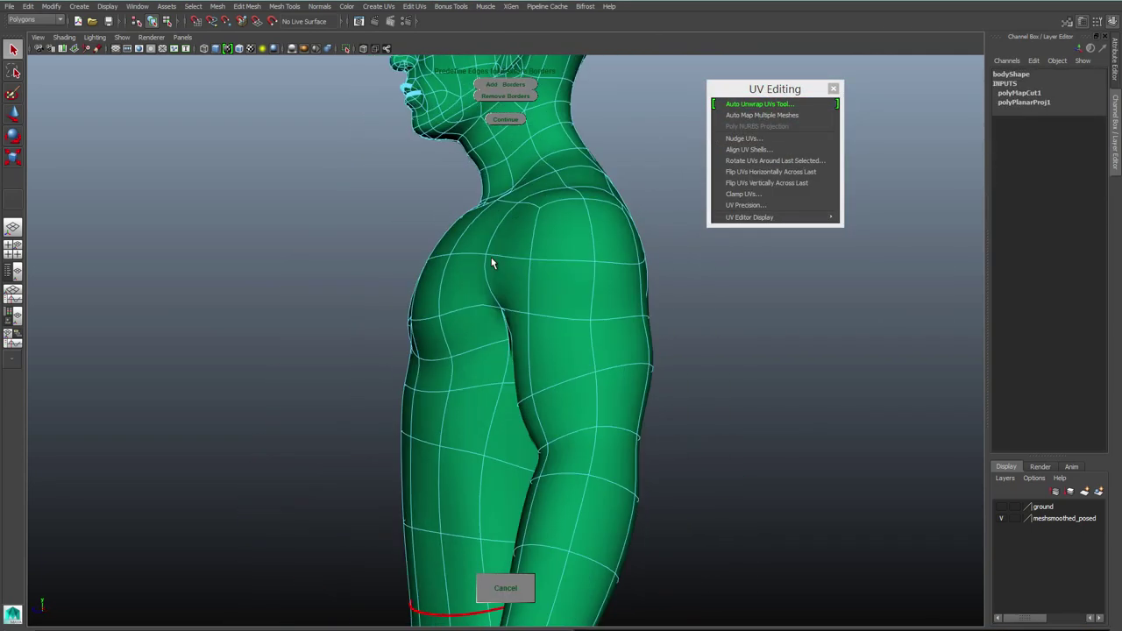
alt+middle_drag(494, 260, 518, 405)
double_click(511, 252)
alt+drag(517, 250, 762, 254)
click(505, 86)
Step: Add the edge loops around both wrists as texture borders
alt+drag(754, 351, 639, 351)
alt+middle_drag(645, 605, 654, 443)
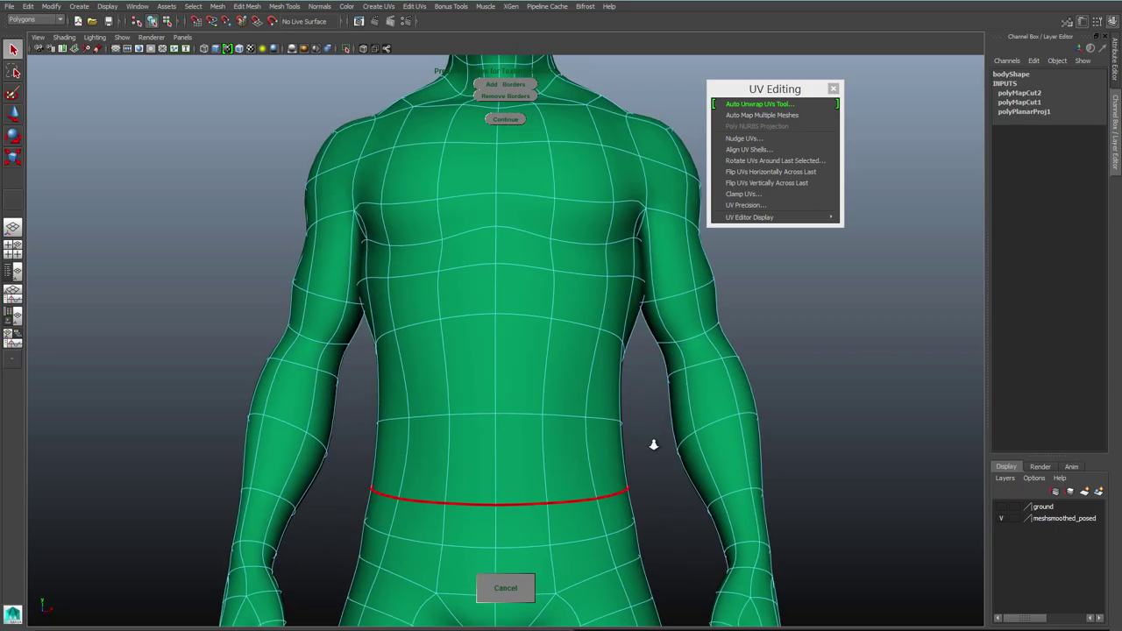
alt+right_drag(654, 443, 443, 355)
alt+middle_drag(443, 355, 426, 238)
alt+drag(425, 234, 353, 194)
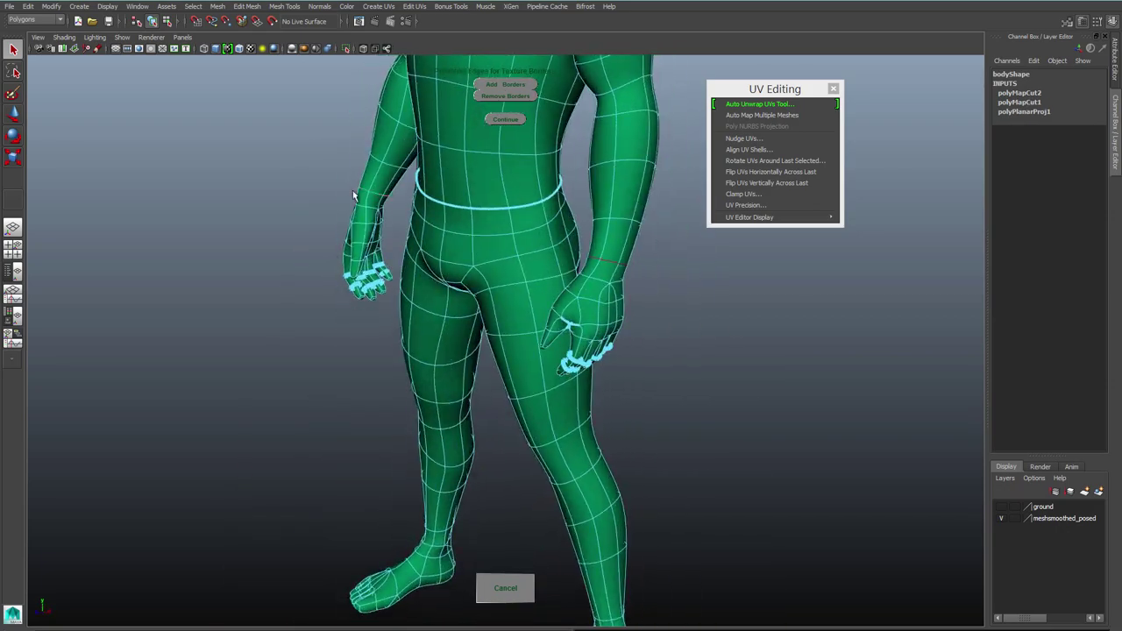
click(496, 85)
Step: Add the inner arm seams of both arms and the edge loops around both shoulders as texture borders
alt+drag(495, 85, 491, 298)
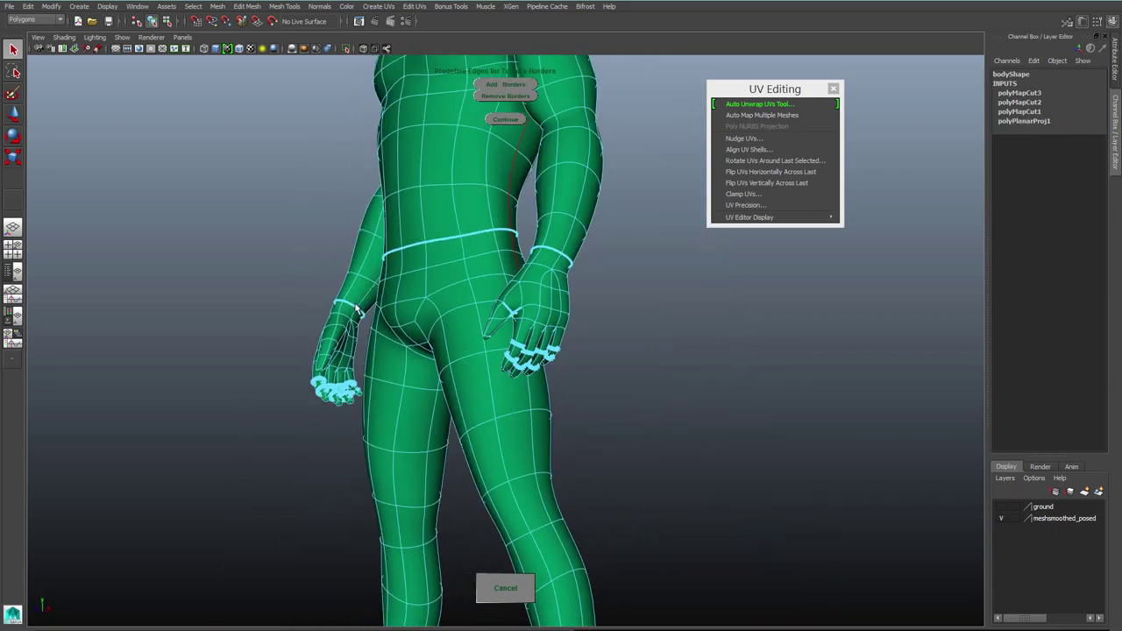
alt+drag(357, 309, 513, 319)
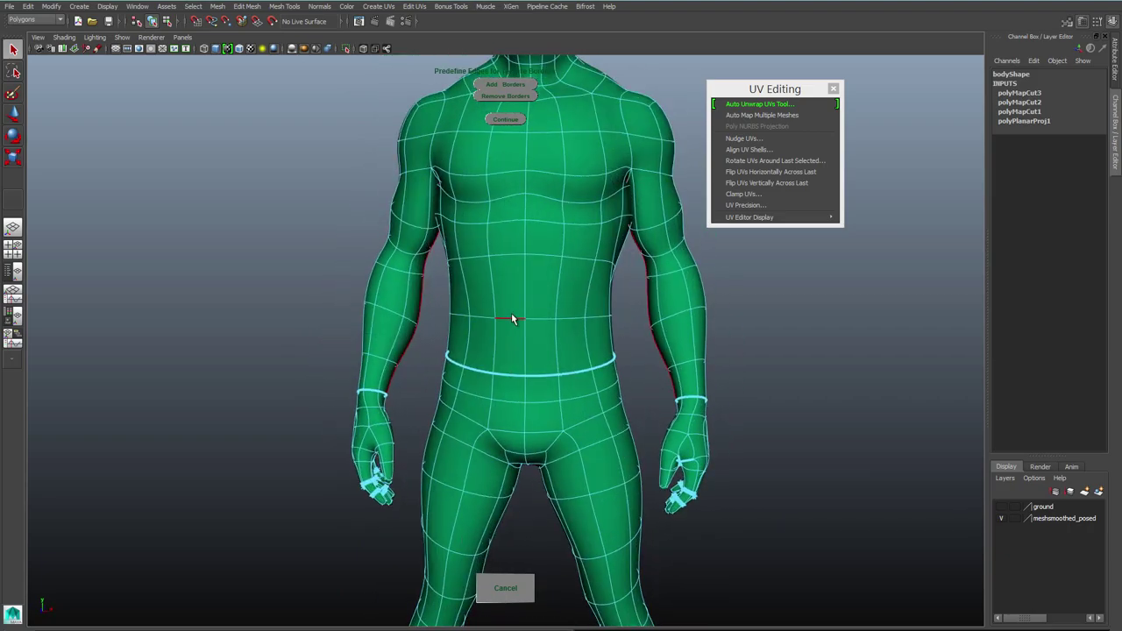
key(4)
scroll(473, 302, up, 3)
drag(419, 254, 445, 287)
mouse_move(766, 317)
alt+mouse_down()
mouse_move(794, 310)
mouse_move(471, 253)
mouse_move(539, 289)
mouse_move(721, 248)
mouse_move(476, 248)
mouse_move(561, 254)
mouse_move(679, 293)
mouse_move(746, 271)
mouse_move(552, 389)
mouse_move(514, 321)
mouse_move(508, 263)
mouse_move(475, 320)
mouse_move(600, 348)
mouse_move(754, 333)
alt+mouse_up()
key(5)
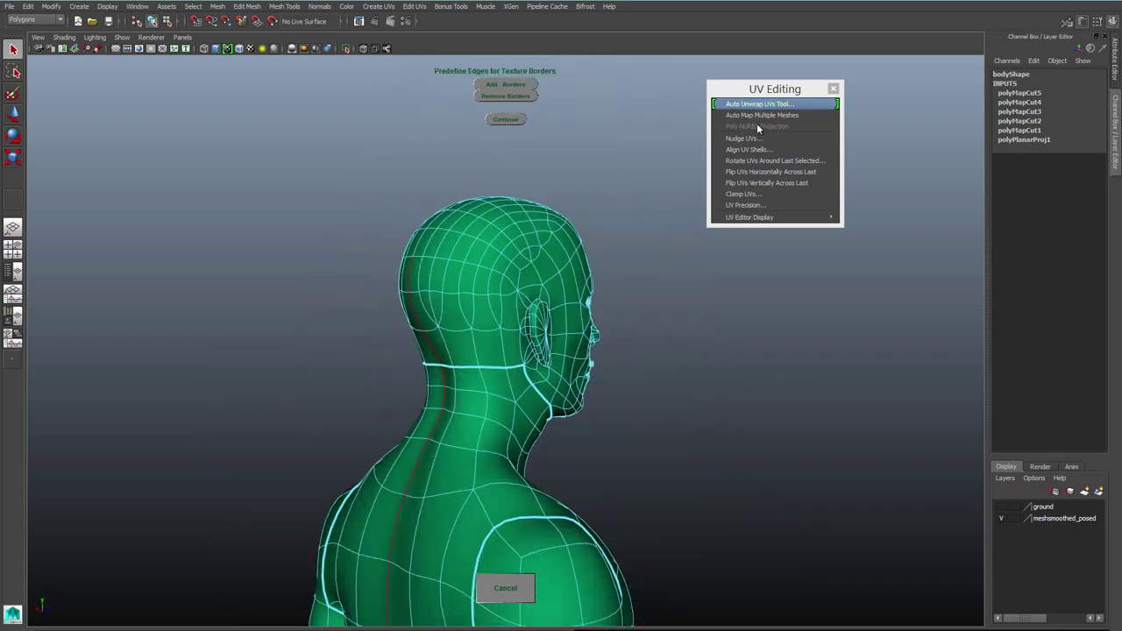
Step: Add the centre line down the back of the head and body, plus the path from the back of the head past the ears, as texture borders
mouse_move(589, 464)
alt+mouse_down()
mouse_move(666, 368)
mouse_move(608, 347)
mouse_move(474, 354)
mouse_move(543, 424)
alt+mouse_up()
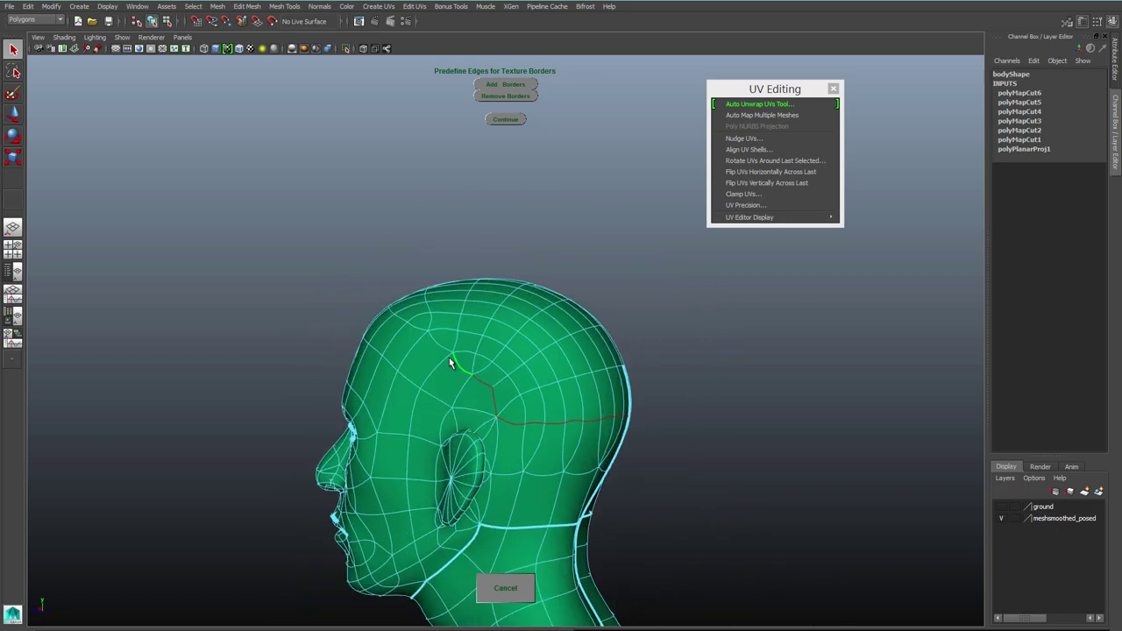
alt+drag(450, 362, 350, 406)
alt+drag(462, 352, 447, 438)
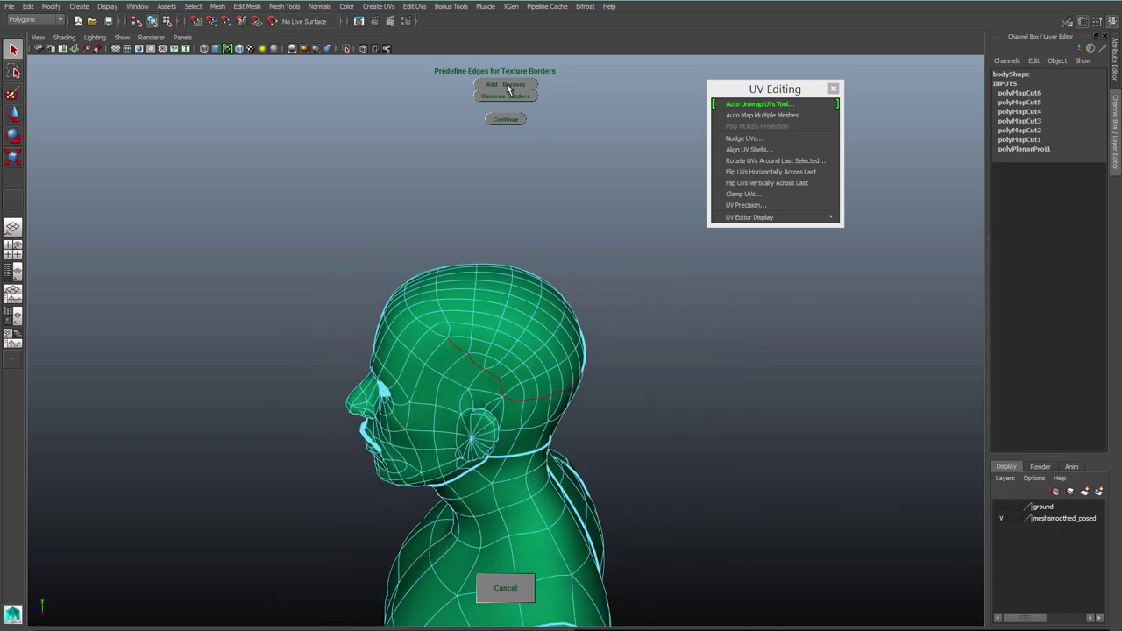
click(506, 87)
Step: Add further edges around the head as texture borders
alt+drag(504, 271, 551, 326)
alt+middle_drag(551, 326, 565, 428)
alt+right_drag(566, 427, 604, 438)
click(517, 429)
mouse_move(518, 448)
alt+mouse_down()
mouse_move(478, 386)
mouse_move(514, 531)
mouse_move(482, 539)
mouse_move(602, 477)
mouse_move(468, 485)
mouse_move(561, 456)
mouse_move(529, 440)
alt+mouse_up()
click(386, 333)
alt+drag(427, 411, 639, 435)
shift+click(385, 396)
click(506, 85)
Step: Add the edge loops around both ankles as texture borders
alt+drag(523, 372, 491, 373)
double_click(643, 386)
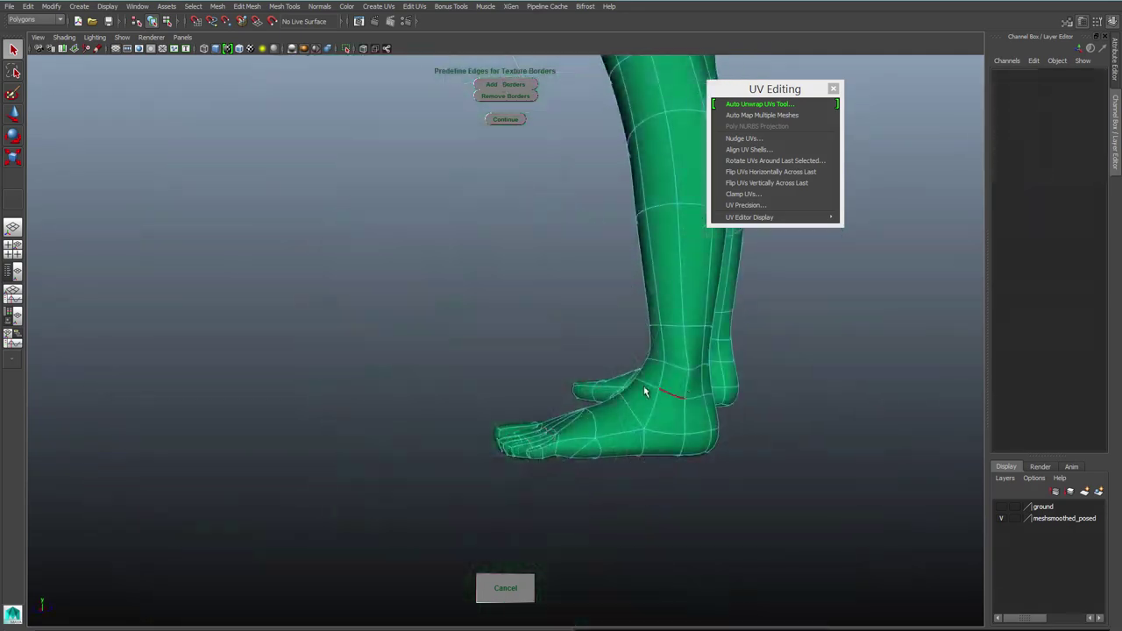
click(505, 85)
alt+drag(569, 390, 763, 400)
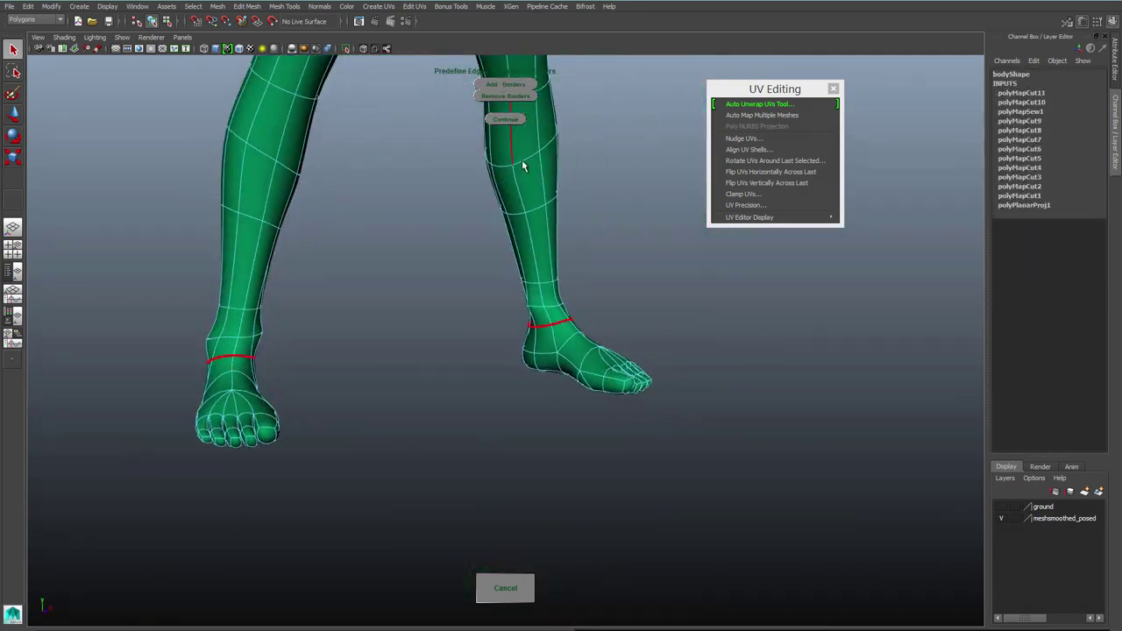
Step: Add the inner leg edges of both legs down to the ankles as texture borders, leaving the outer leg edges out of the selection
alt+drag(521, 165, 630, 487)
alt+drag(335, 376, 352, 372)
drag(318, 267, 358, 317)
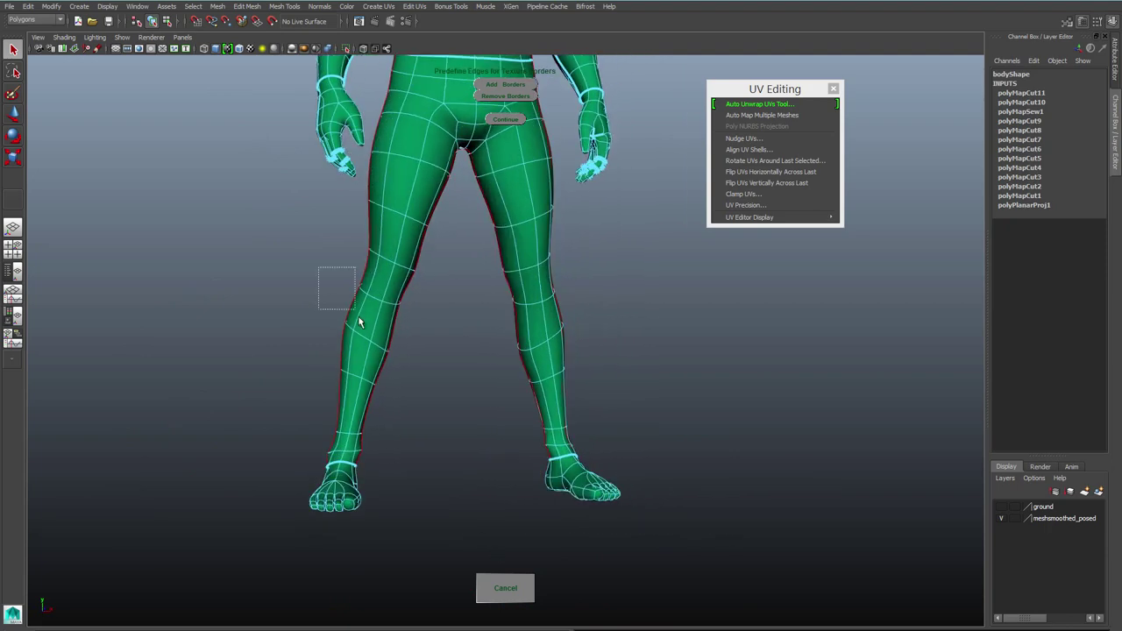
drag(351, 488, 353, 490)
alt+middle_drag(438, 293, 466, 527)
drag(369, 125, 441, 280)
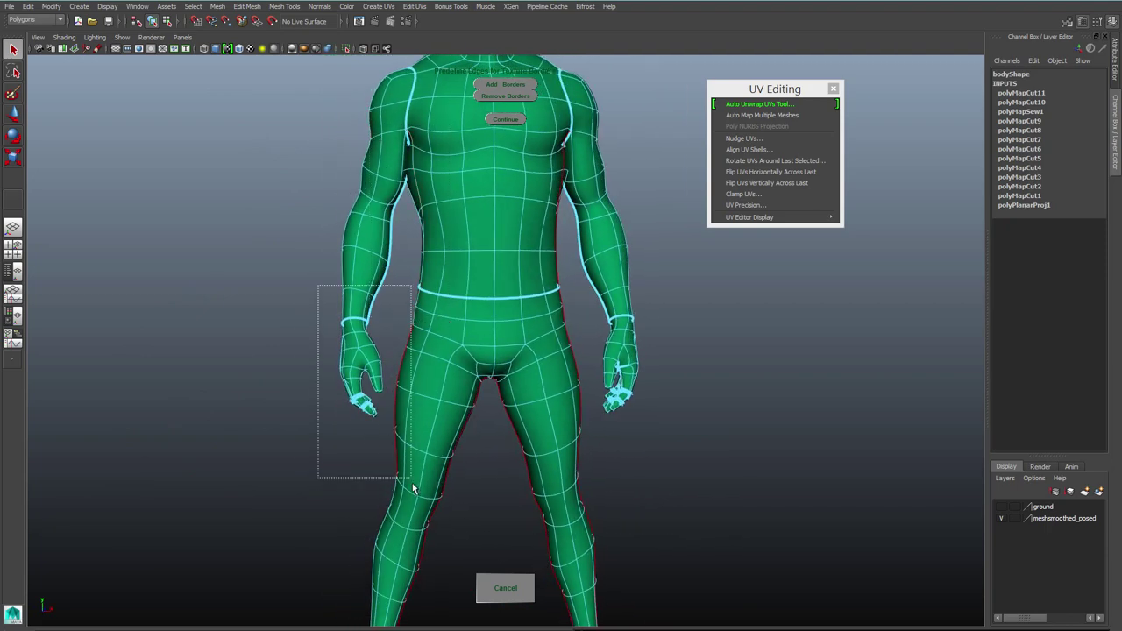
drag(414, 490, 414, 489)
alt+drag(413, 489, 667, 365)
alt+middle_drag(651, 528, 543, 342)
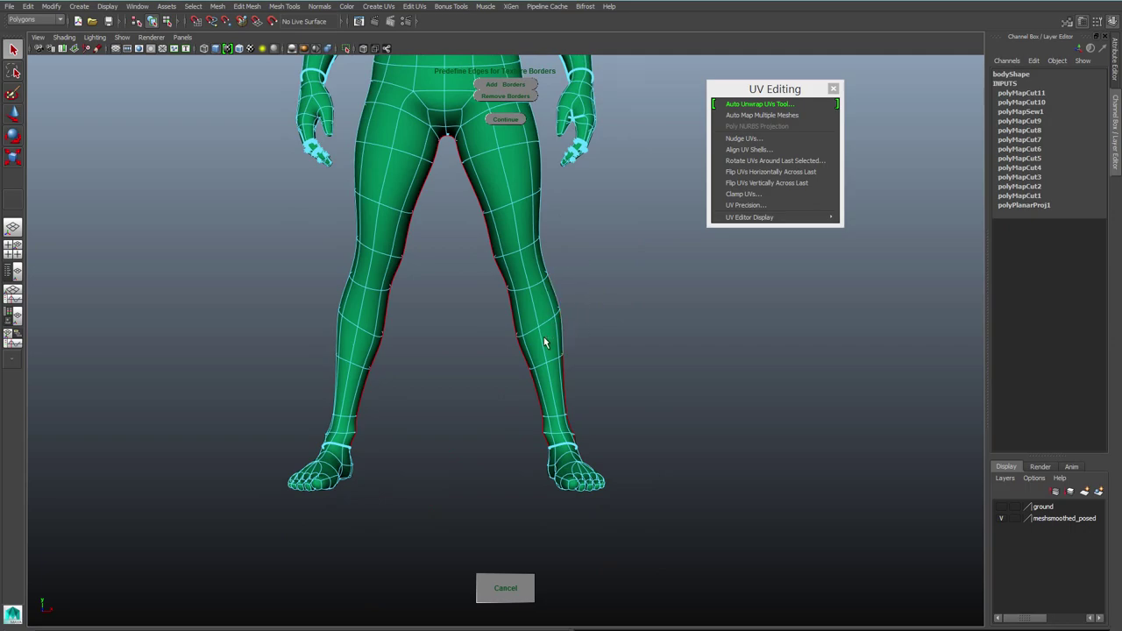
alt+drag(585, 450, 494, 407)
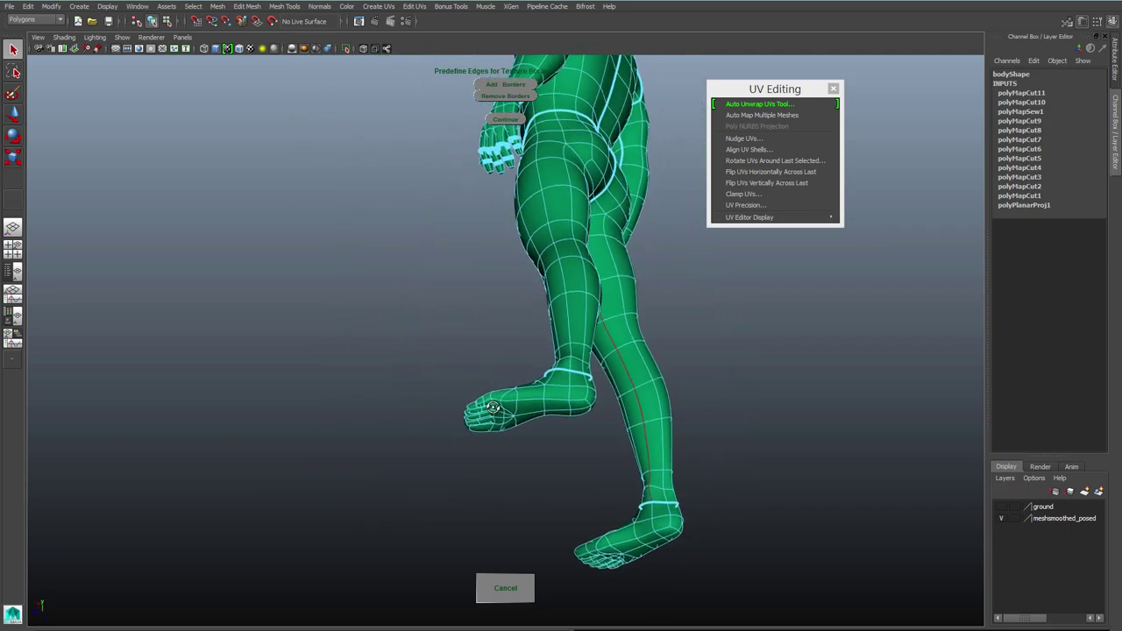
alt+drag(441, 351, 529, 410)
alt+drag(552, 281, 560, 454)
alt+drag(757, 439, 796, 443)
alt+drag(561, 267, 582, 285)
Step: Add the line from the ankle down the heel and along the sole to the toes as a texture border on both feet
alt+middle_drag(526, 395, 523, 333)
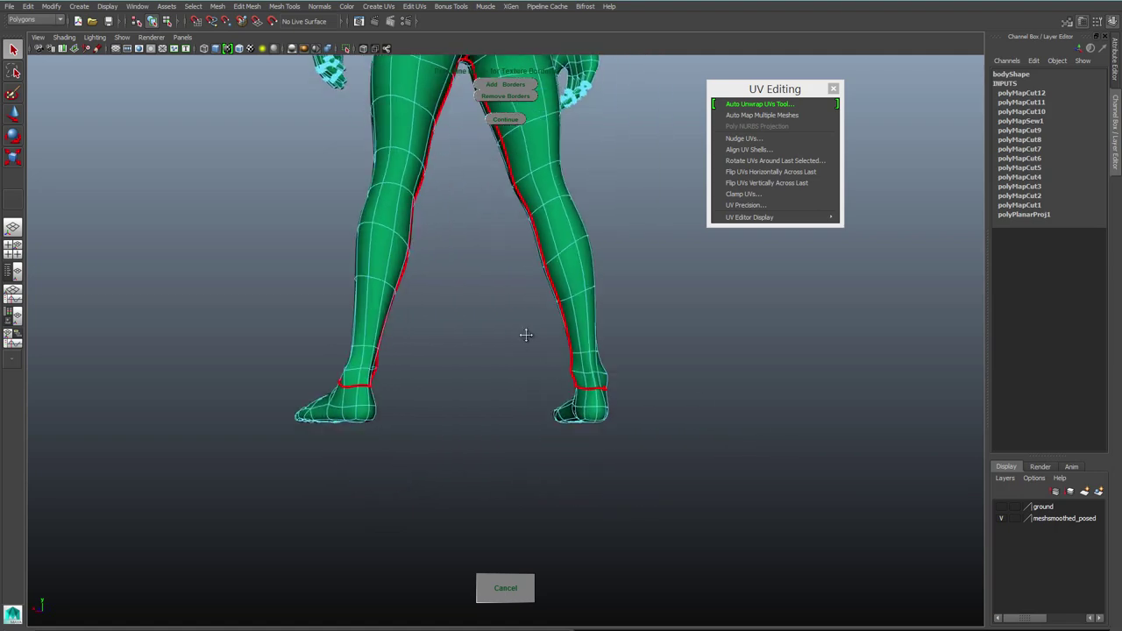
alt+right_drag(523, 333, 583, 350)
alt+drag(583, 350, 565, 336)
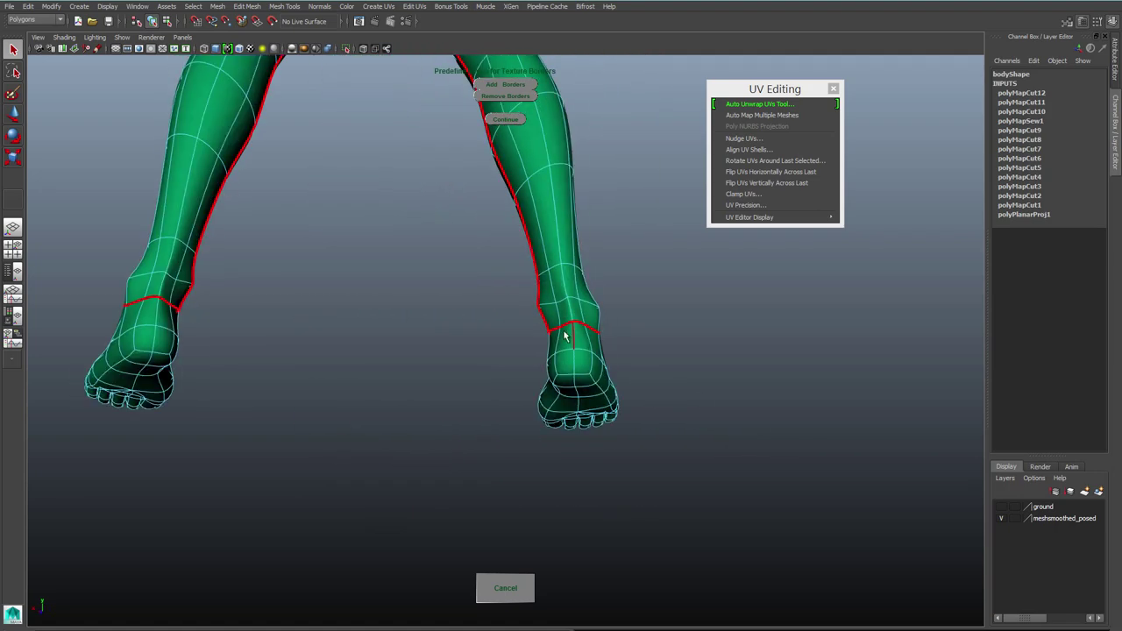
double_click(153, 320)
alt+middle_drag(430, 298, 456, 426)
alt+right_drag(456, 426, 355, 237)
alt+drag(355, 236, 336, 163)
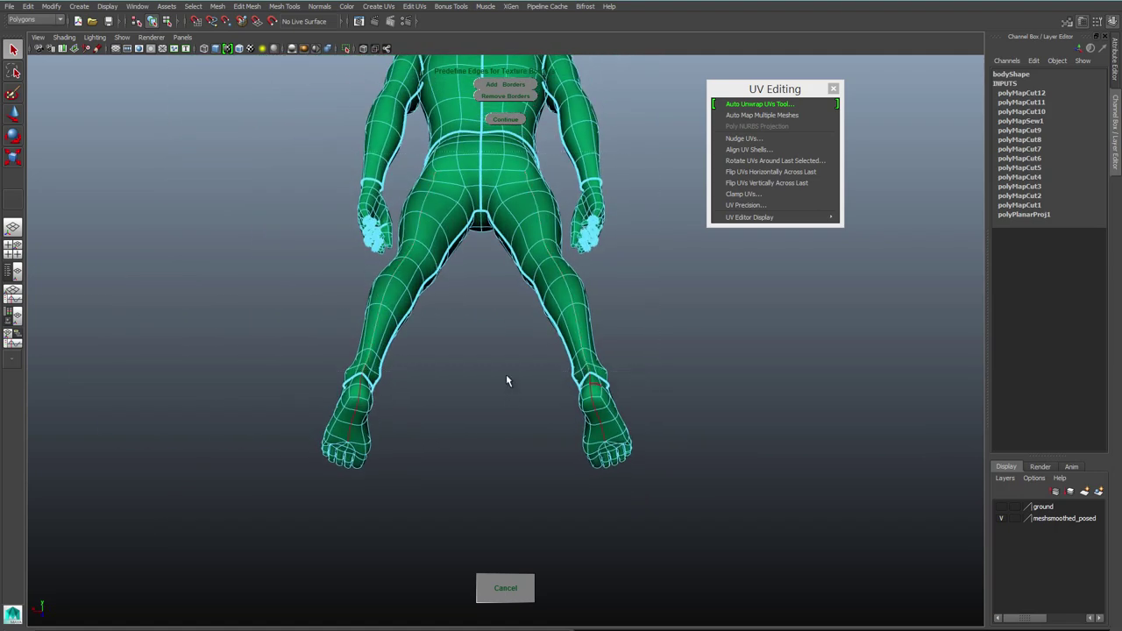
alt+right_drag(507, 380, 656, 383)
alt+drag(282, 414, 663, 340)
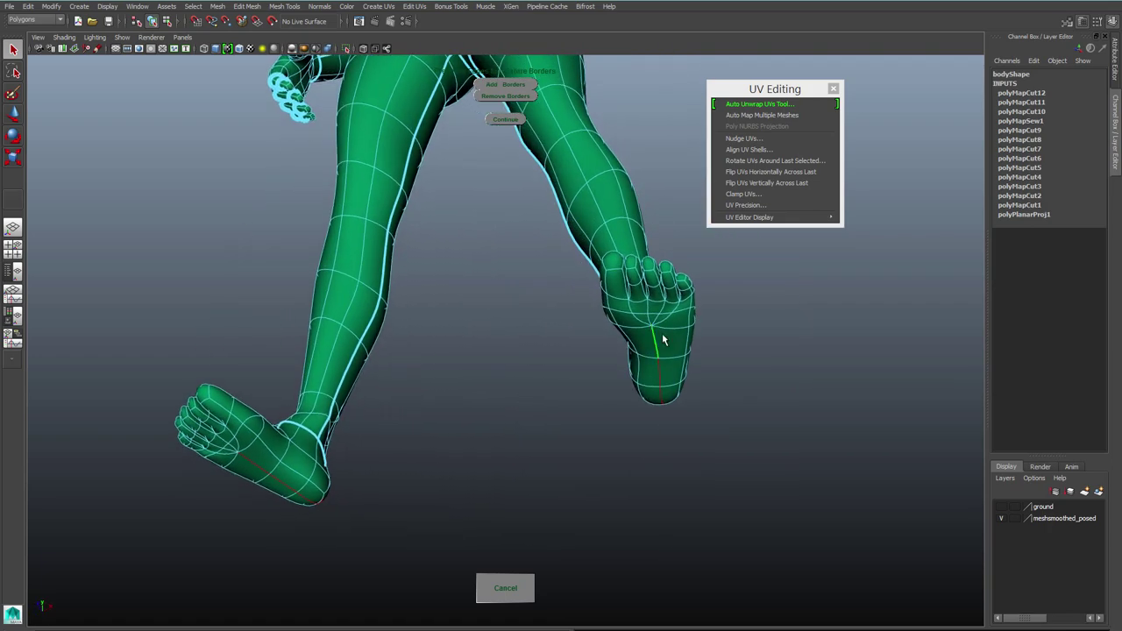
alt+drag(231, 451, 306, 439)
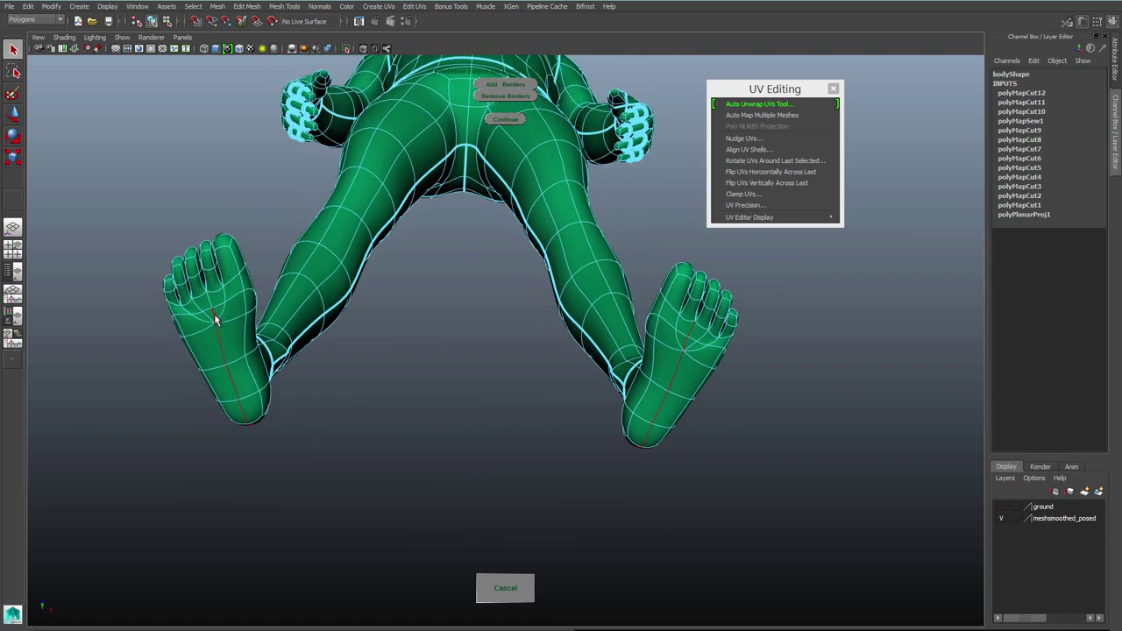
click(504, 89)
Step: Add the edges around the base of the toes on both feet as texture borders
alt+drag(662, 307, 631, 262)
click(621, 487)
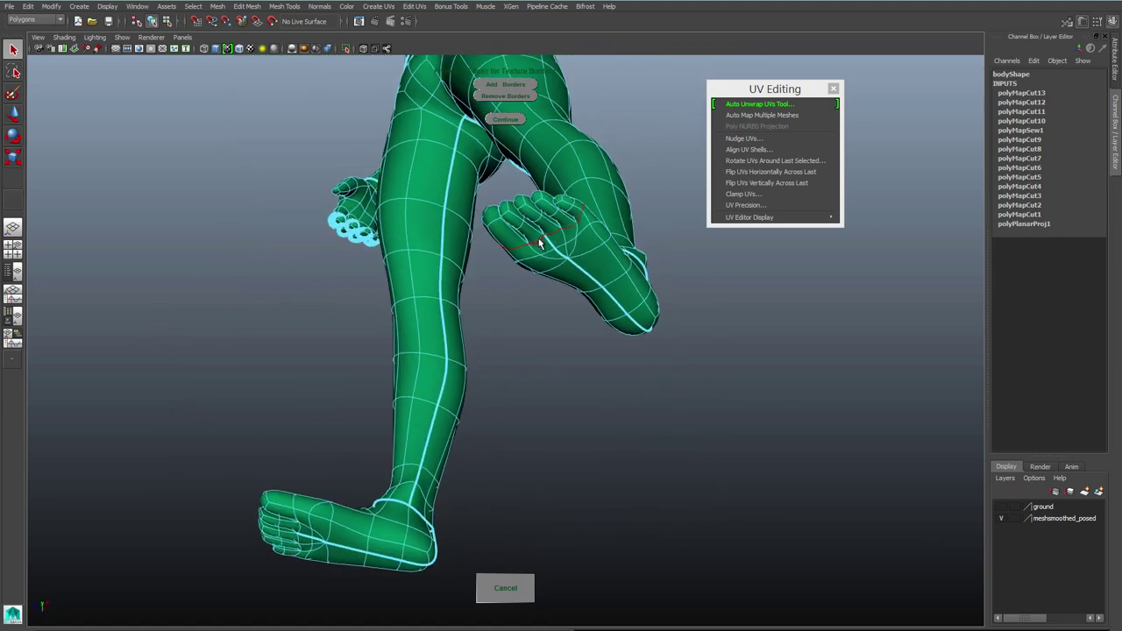
alt+drag(539, 242, 243, 249)
alt+drag(369, 307, 581, 257)
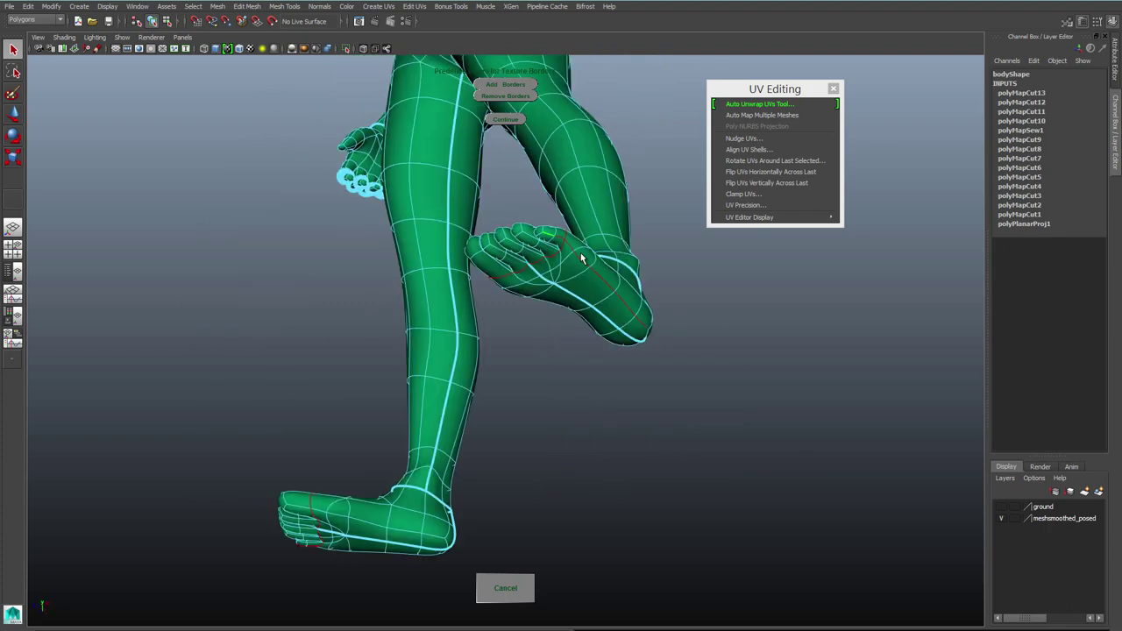
alt+drag(756, 426, 557, 270)
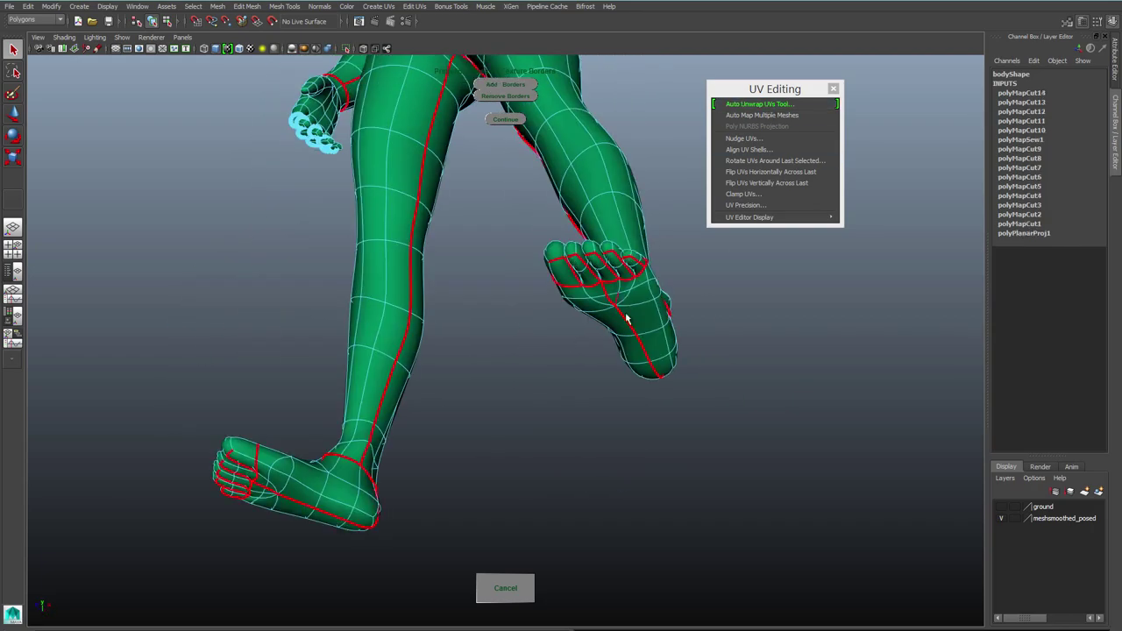
Step: Add the edges in the web between thumb and index finger on both hands as texture borders
alt+drag(626, 318, 561, 390)
alt+middle_drag(511, 185, 521, 401)
scroll(521, 400, up, 4)
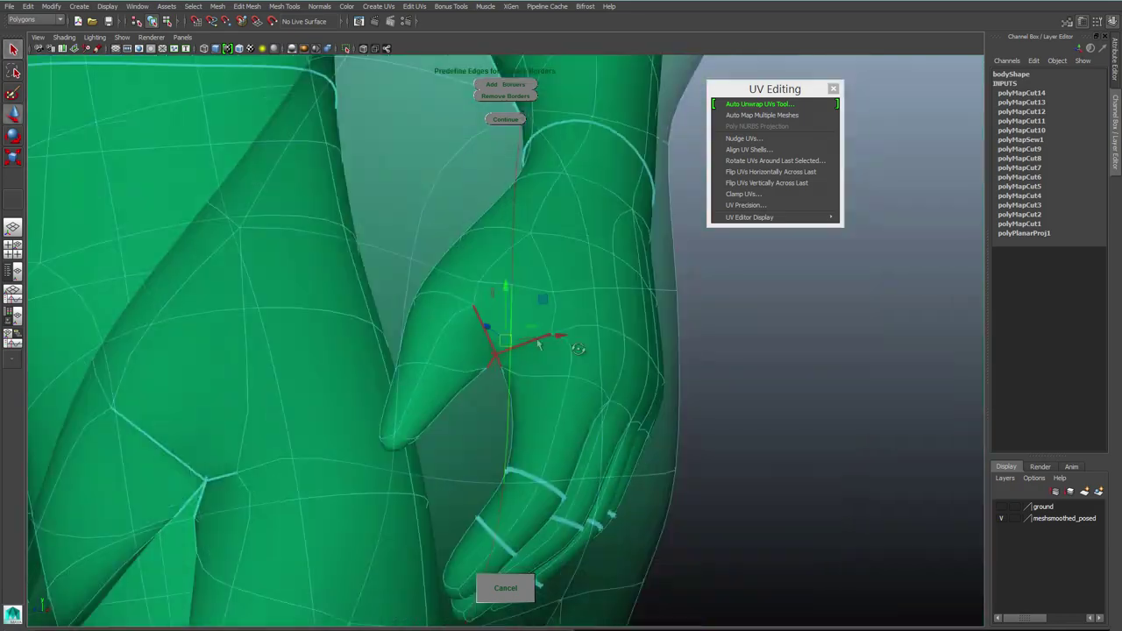
mouse_move(577, 349)
alt+mouse_down()
mouse_move(476, 483)
mouse_move(581, 418)
mouse_move(555, 433)
mouse_move(569, 355)
alt+mouse_up()
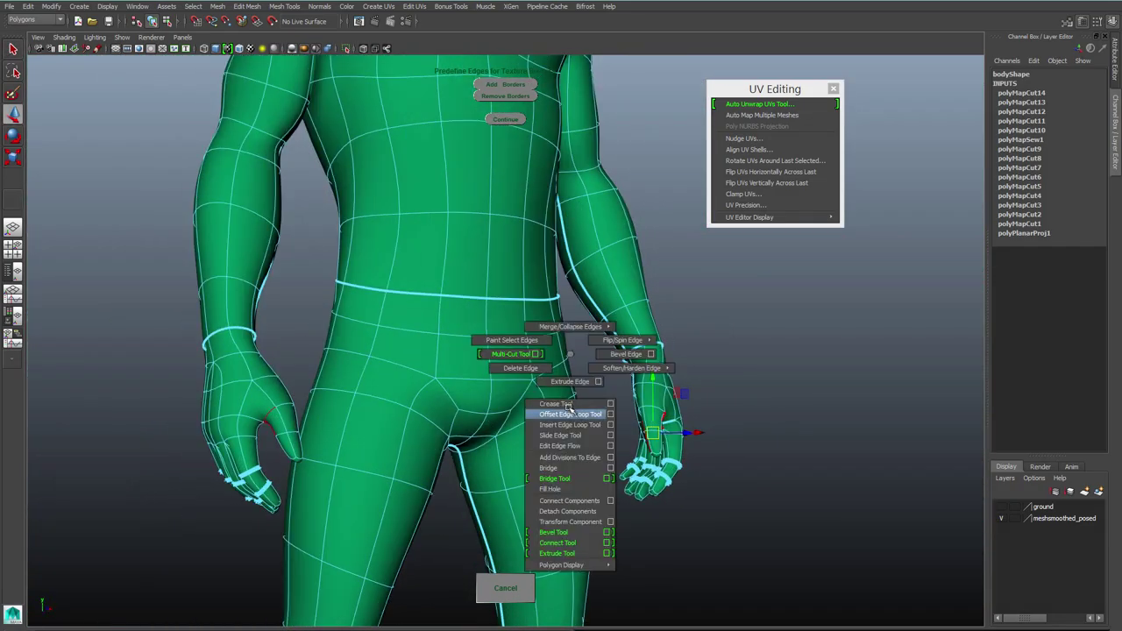
click(566, 405)
click(507, 84)
Step: Add the edges across the base of the fingers on both hands as texture borders
alt+drag(513, 263, 275, 405)
alt+right_drag(275, 405, 488, 395)
alt+drag(488, 396, 500, 471)
alt+drag(640, 355, 706, 132)
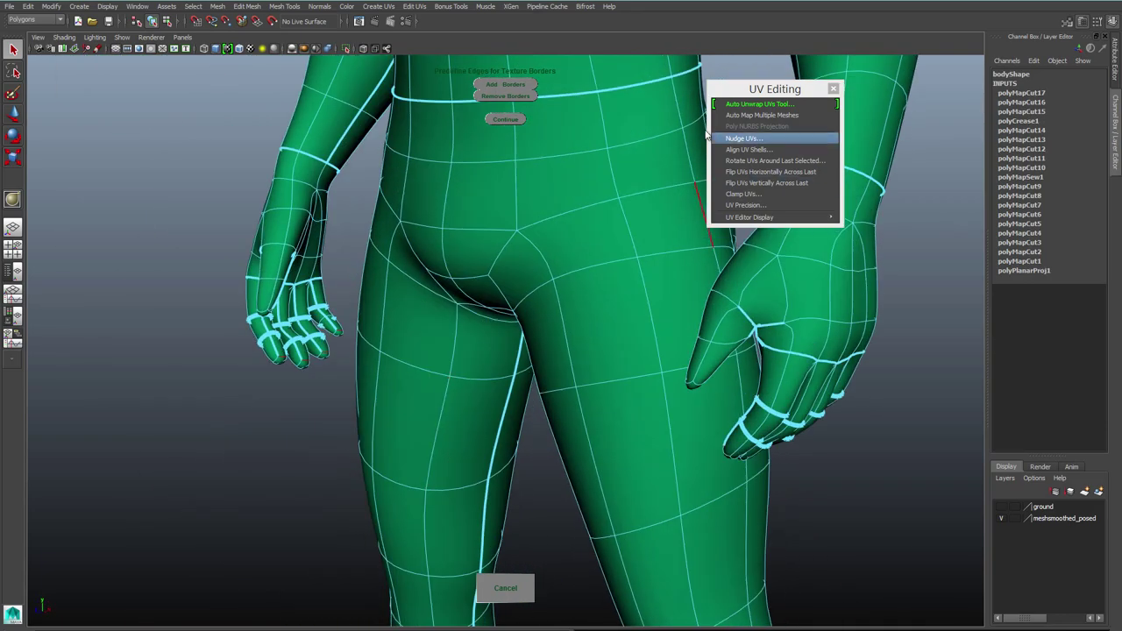
Step: Add the line from the wrist to the base of the fingers on both hands as a texture border
alt+drag(571, 325, 192, 396)
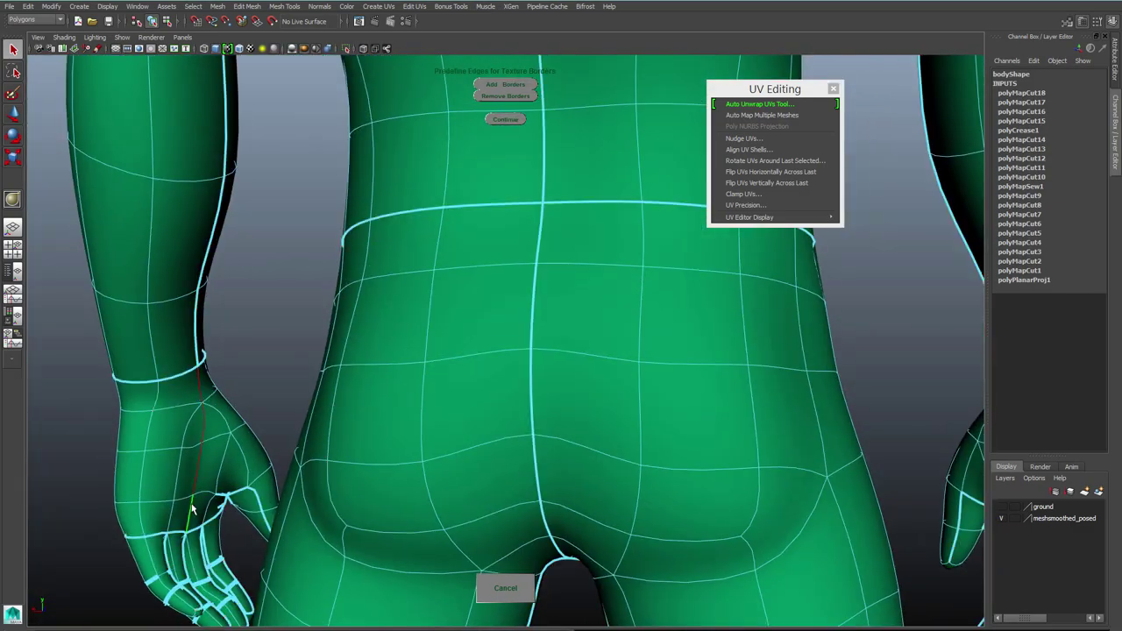
alt+drag(217, 487, 514, 336)
click(495, 86)
Step: Show the UV Texture Editor beside the model and continue the Auto Unwrap with all the predefined borders
alt+drag(403, 368, 557, 318)
alt+drag(538, 421, 404, 537)
alt+drag(633, 360, 561, 290)
click(137, 6)
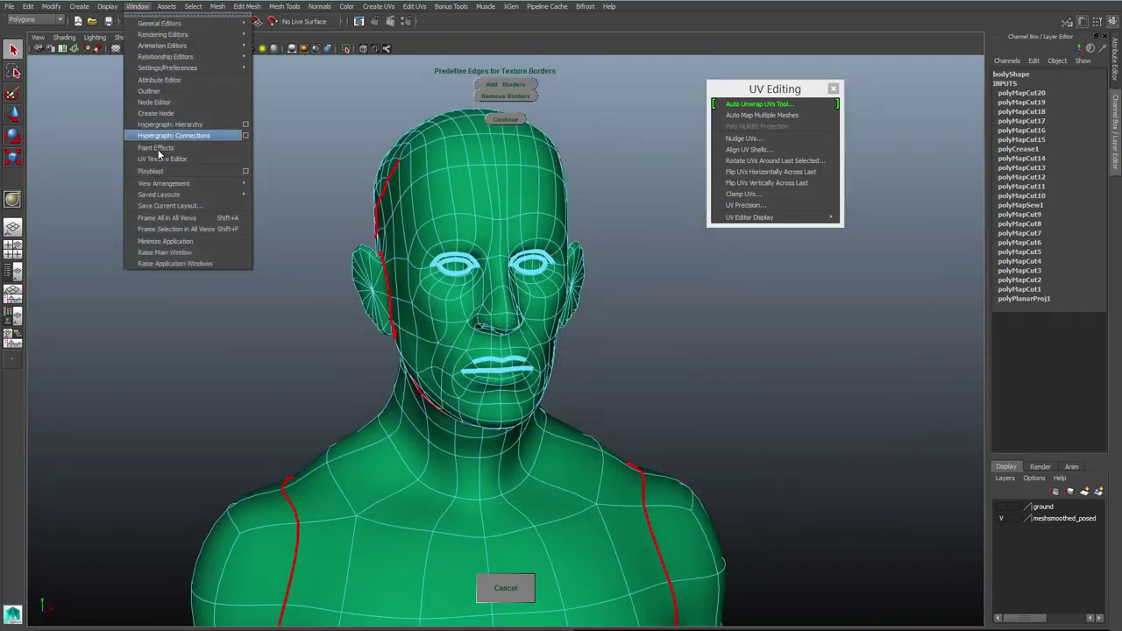
click(157, 158)
drag(462, 43, 1011, 118)
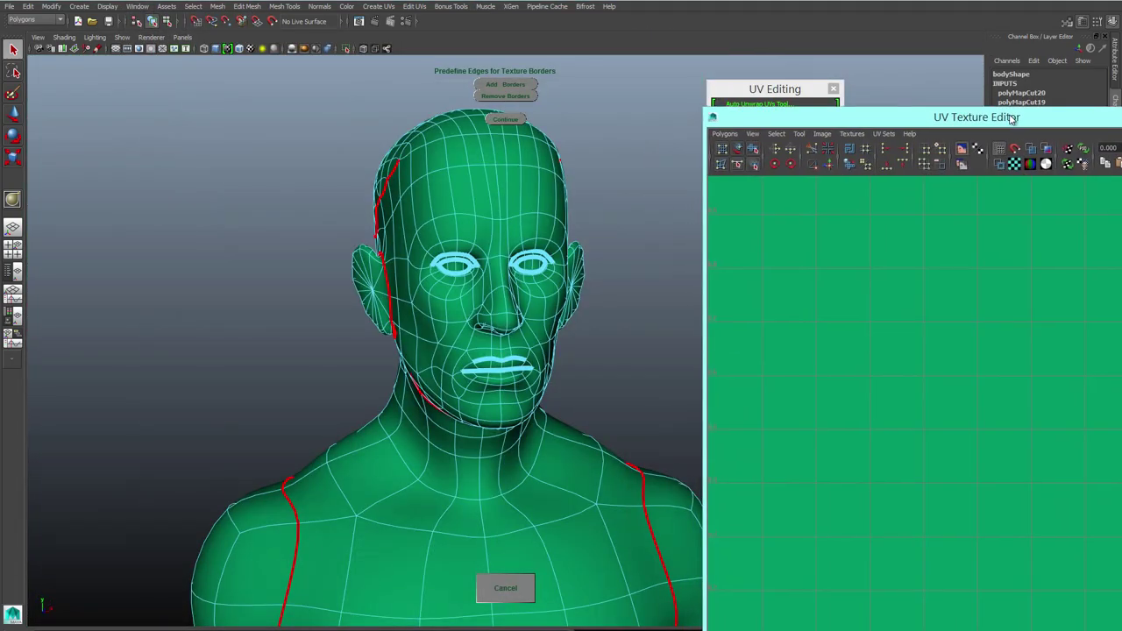
click(505, 121)
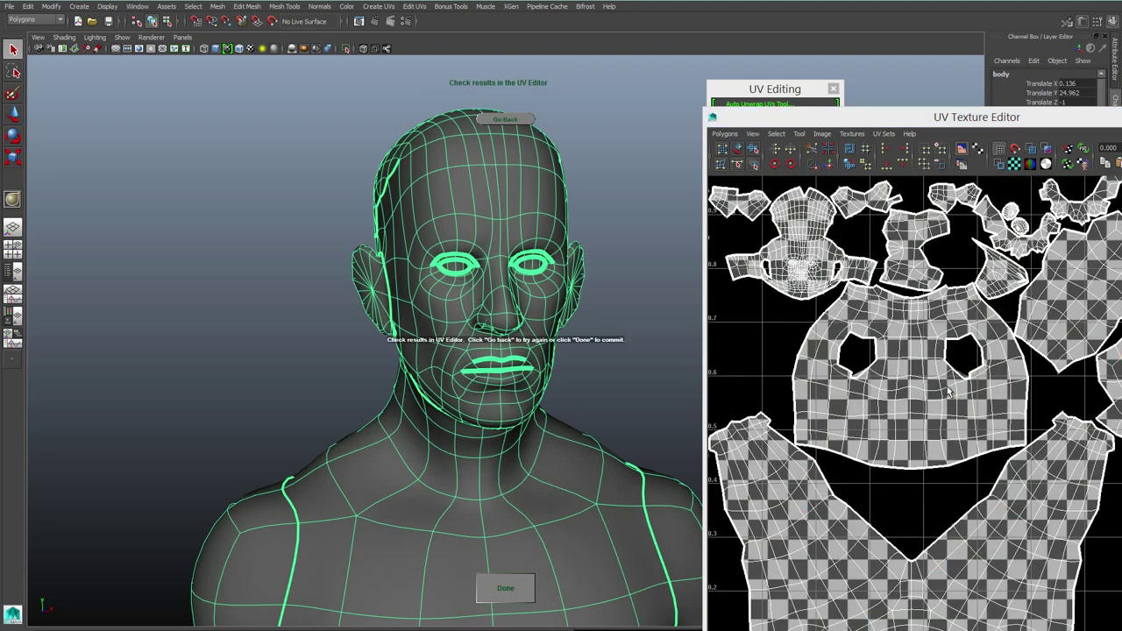
Step: Examine the unwrapped torso, leg and head shells in the UV Texture Editor for distortion
alt+right_drag(1019, 434, 990, 424)
alt+middle_drag(1010, 417, 970, 406)
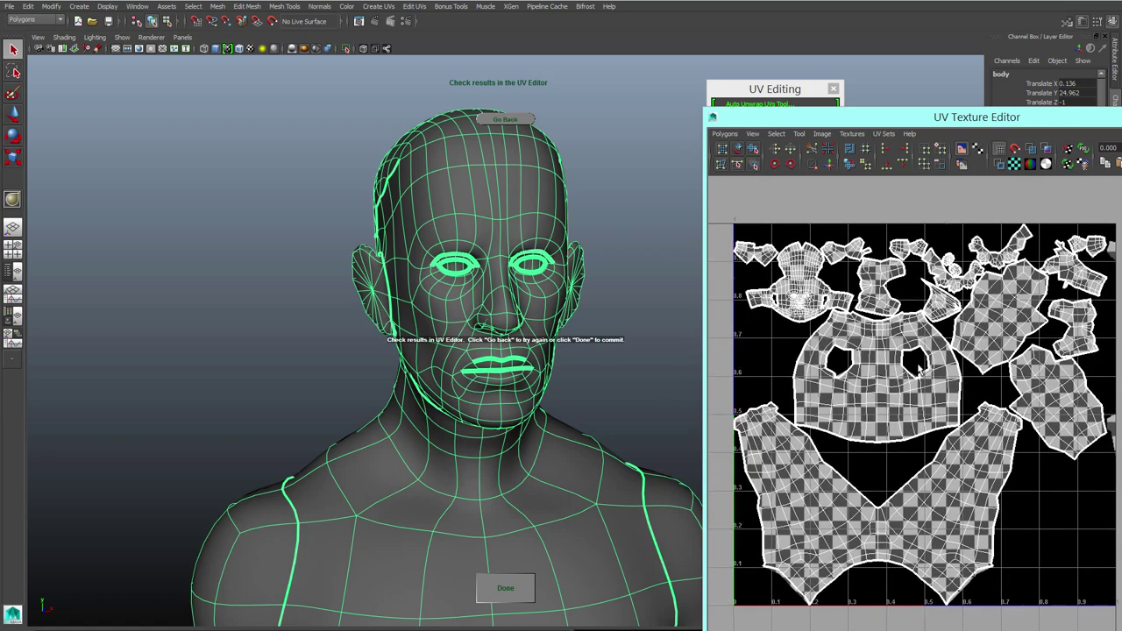
scroll(978, 429, up, 6)
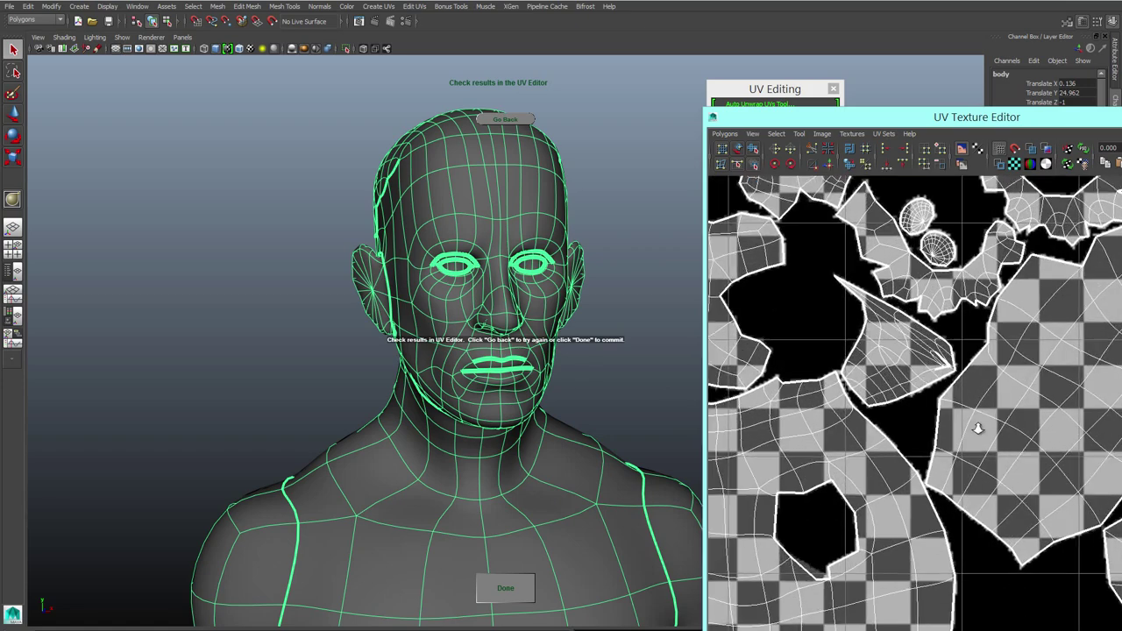
scroll(978, 429, up, 1)
alt+middle_drag(917, 399, 997, 513)
alt+middle_drag(882, 461, 1017, 451)
alt+middle_drag(947, 455, 1071, 421)
alt+middle_drag(926, 438, 995, 426)
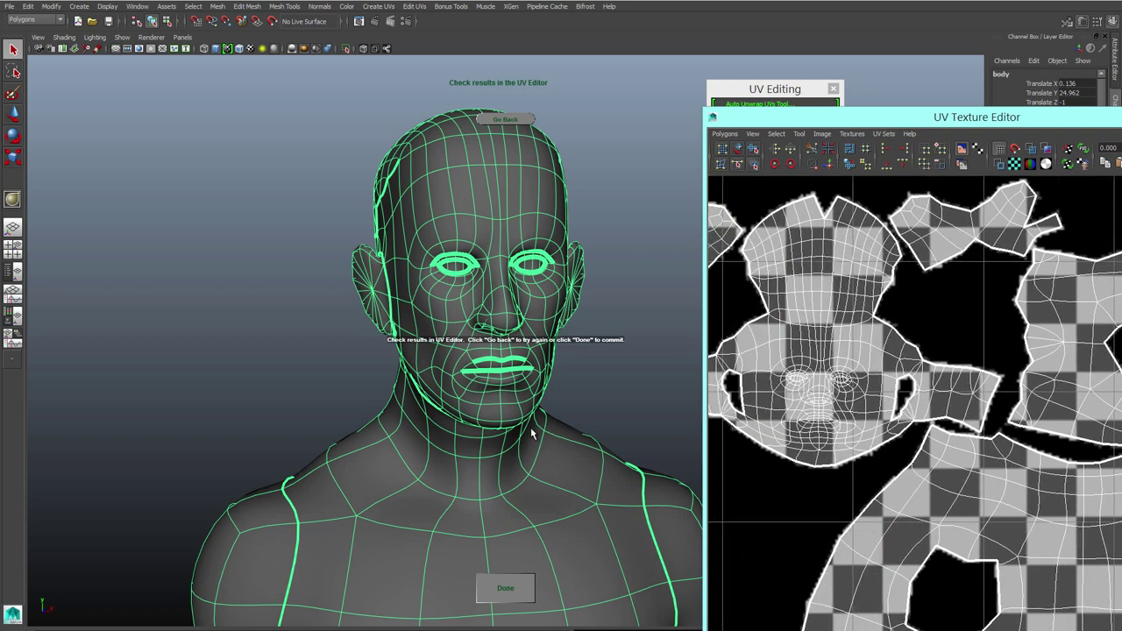
alt+drag(530, 436, 574, 442)
Step: Bring the UV Texture Editor over the viewport and examine the remaining limb shells and the whole UV layout
drag(895, 120, 400, 76)
mouse_move(733, 444)
alt+middle_down()
mouse_move(563, 423)
mouse_move(406, 489)
alt+middle_up()
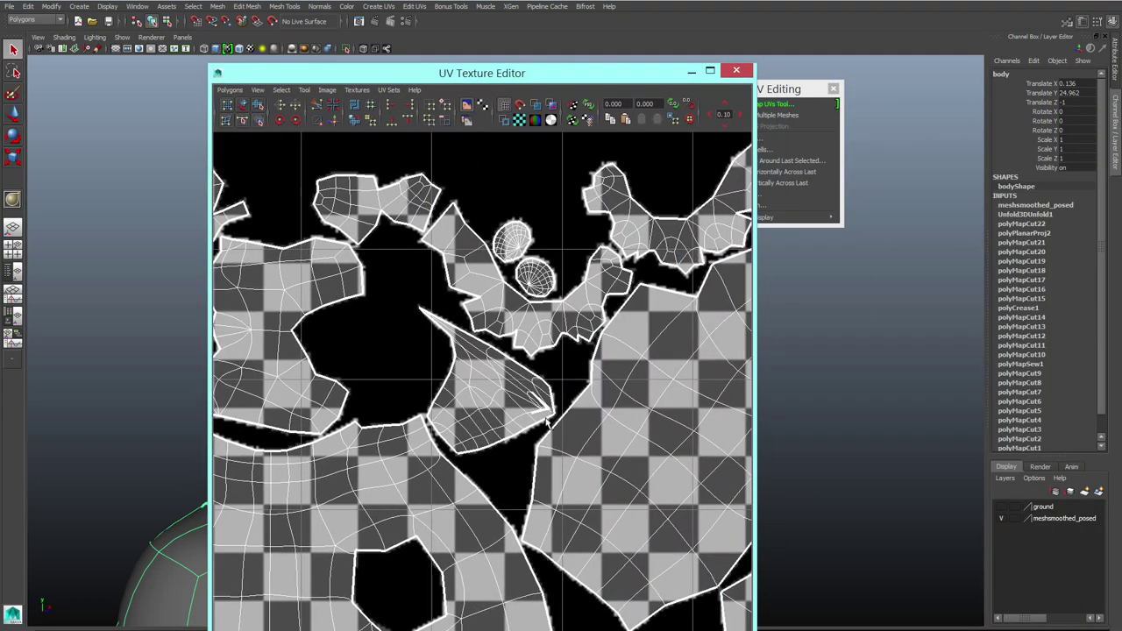
alt+middle_drag(559, 402, 412, 412)
alt+middle_drag(571, 439, 324, 394)
scroll(482, 432, up, 2)
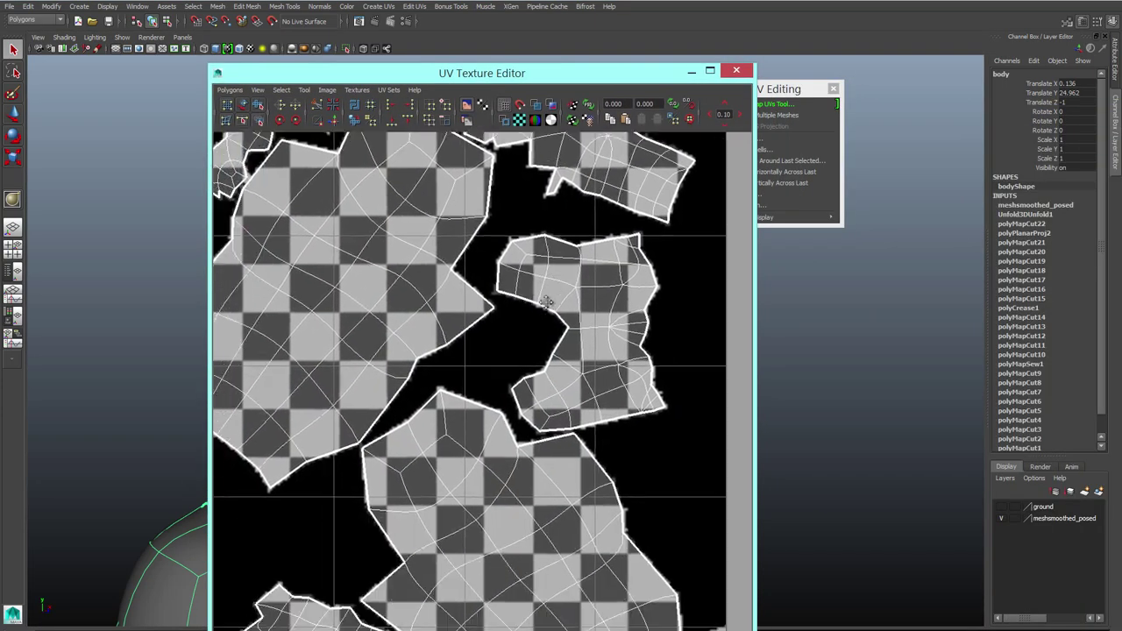
scroll(536, 394, up, 2)
scroll(661, 285, up, 2)
scroll(231, 334, down, 6)
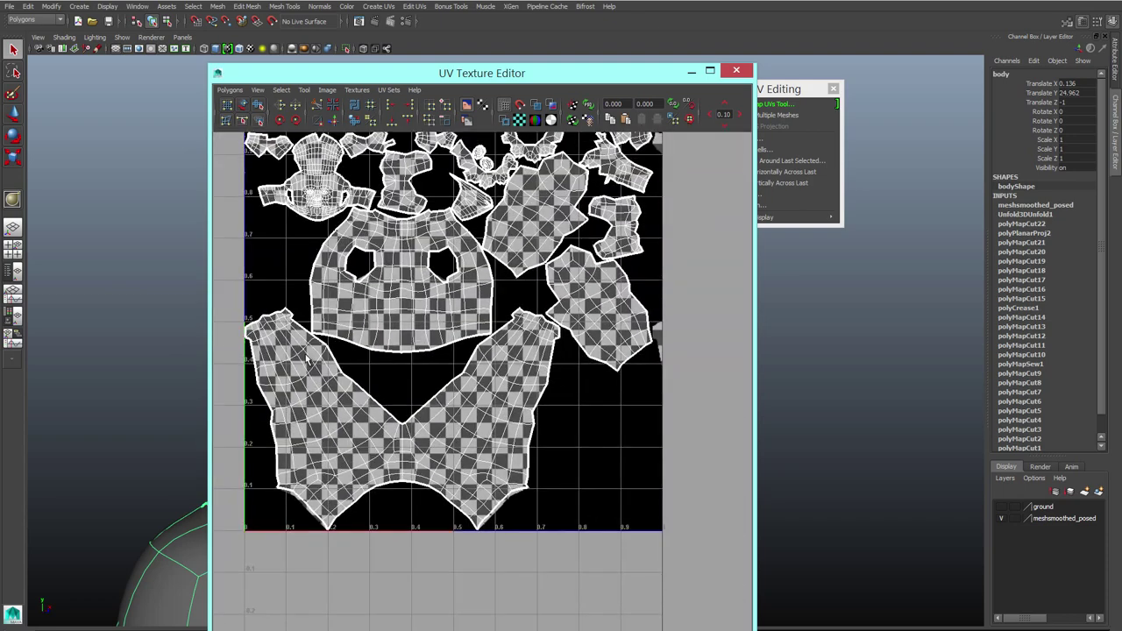
alt+middle_drag(308, 344, 366, 417)
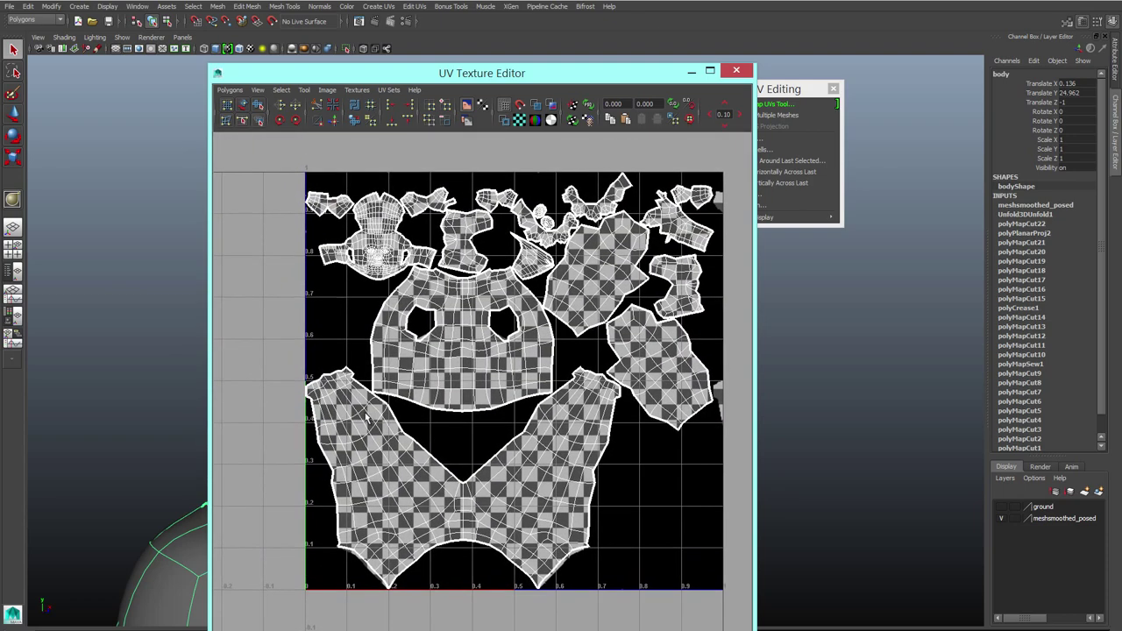